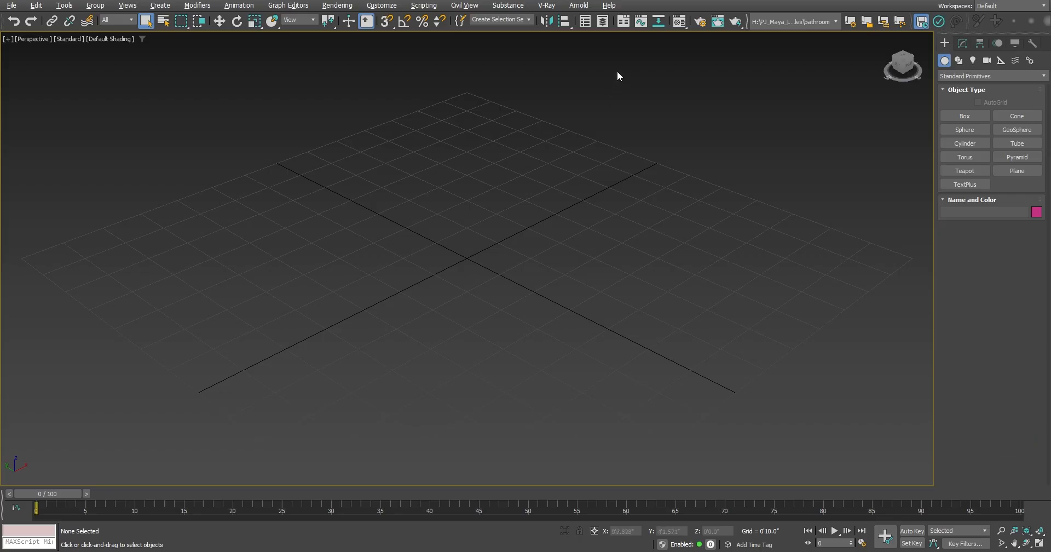
# Step: Show the Populate ribbon tools and switch the perspective viewport to the top view
pyautogui.click(625, 22)
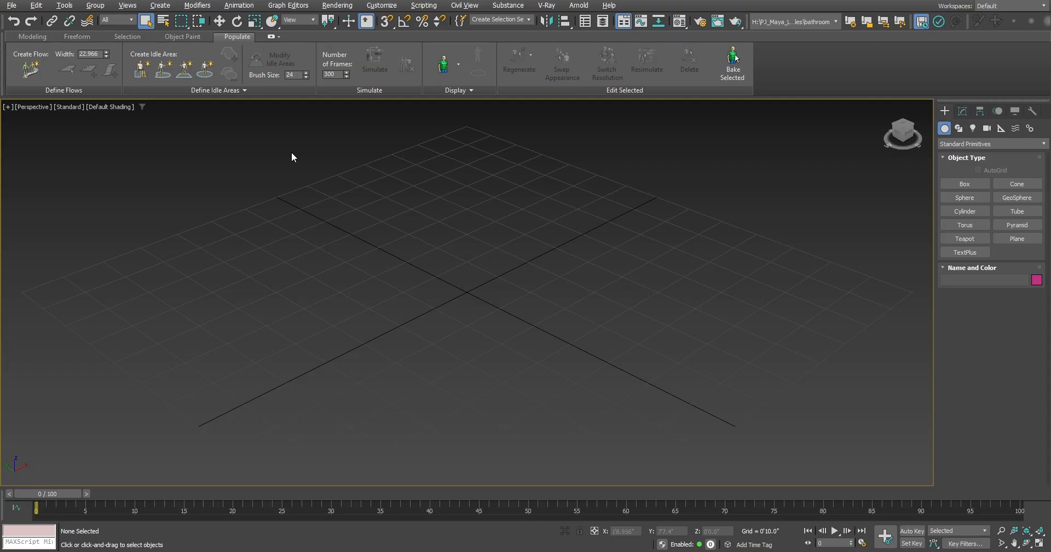
pyautogui.press('t')
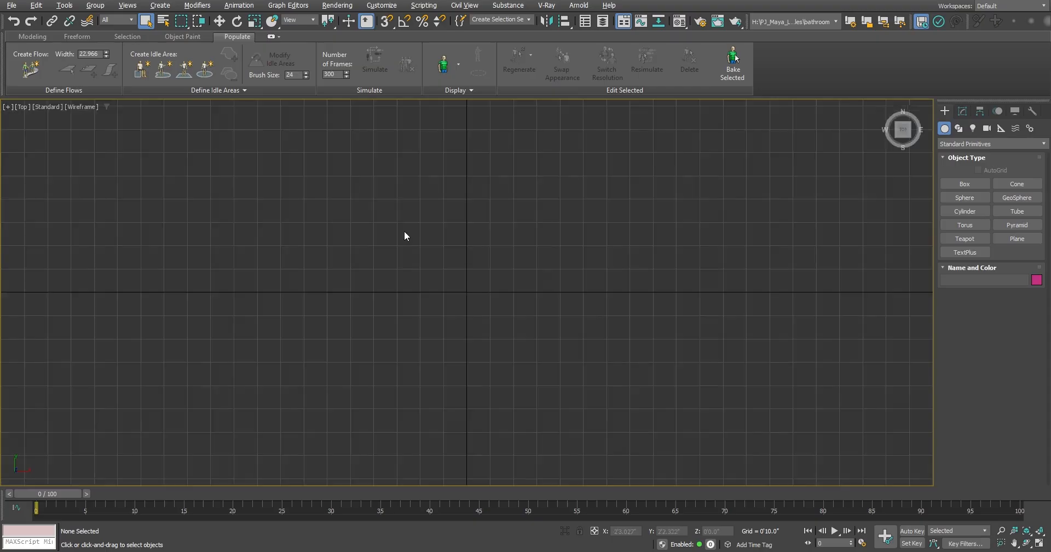
pyautogui.scroll(-3, 388, 287)
pyautogui.moveTo(375, 286); pyautogui.dragTo(385, 280, button='middle')
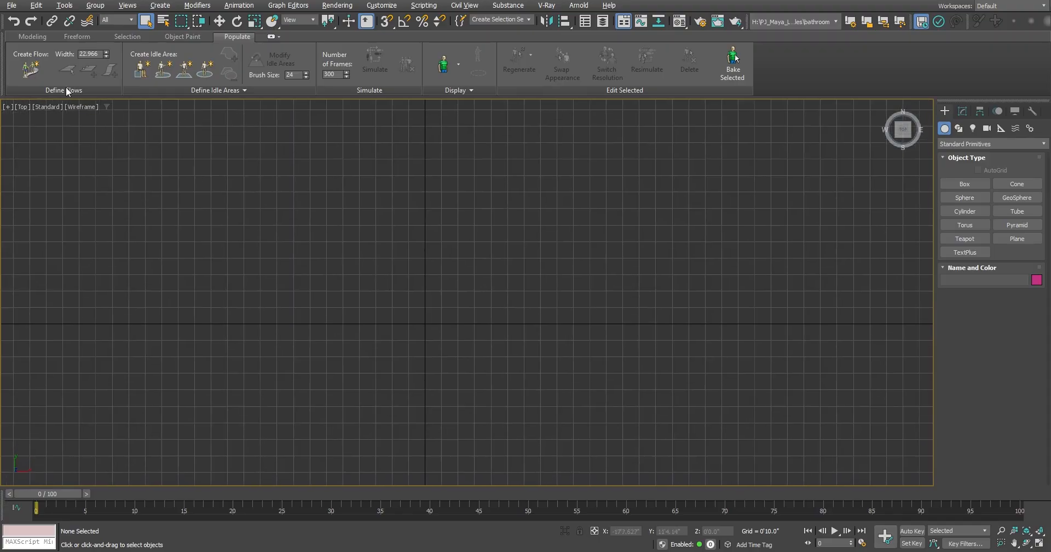
# Step: Start the Create Flow tool and hide the viewport grid
pyautogui.click(36, 70)
pyautogui.click(27, 73)
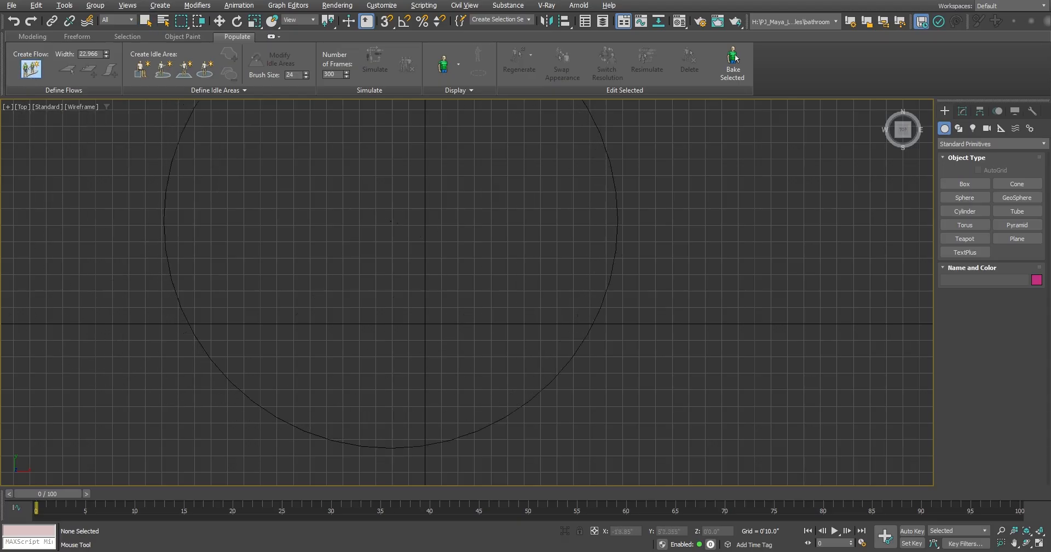
pyautogui.scroll(-5, 426, 236)
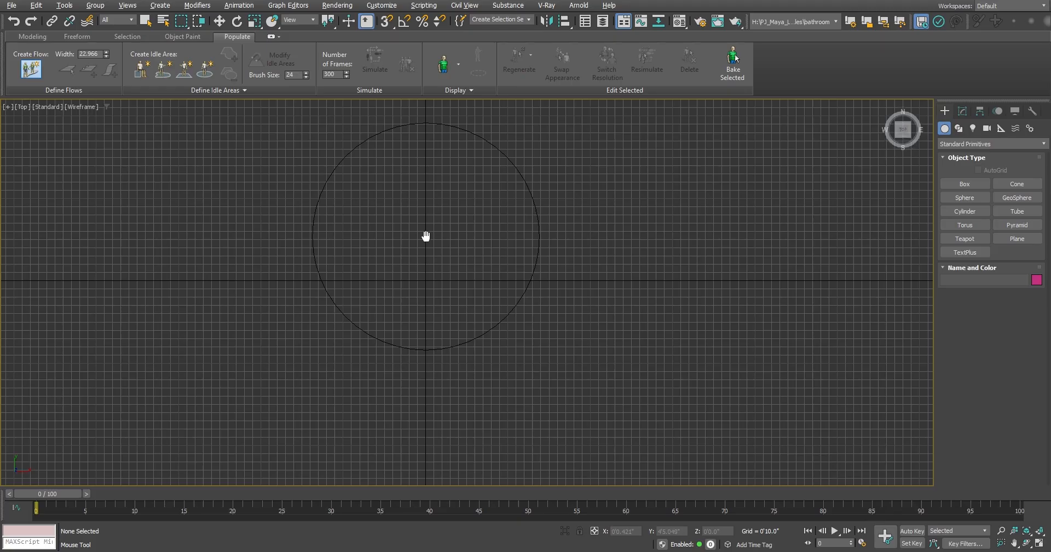
pyautogui.moveTo(426, 236); pyautogui.dragTo(428, 270, button='middle')
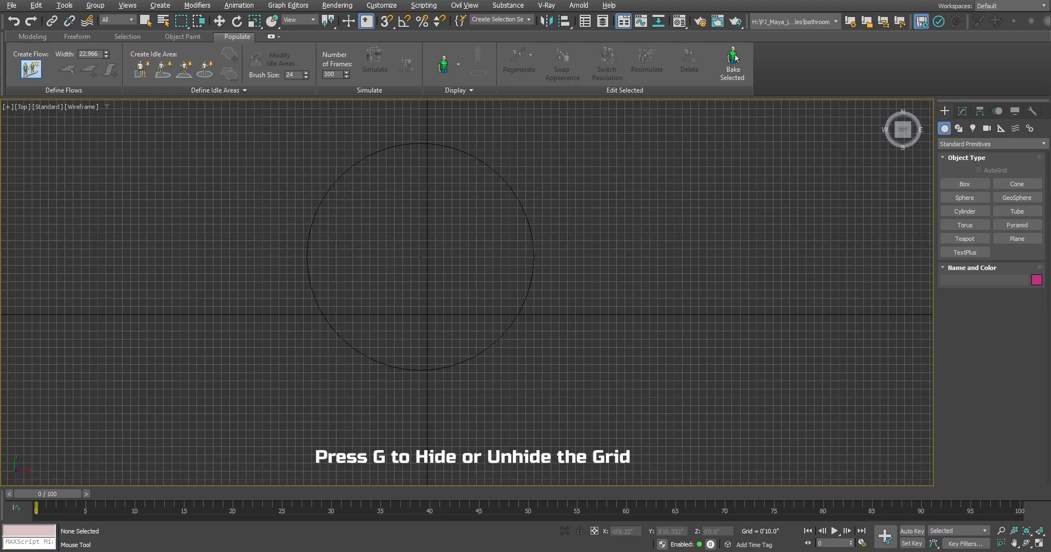
pyautogui.press('g')
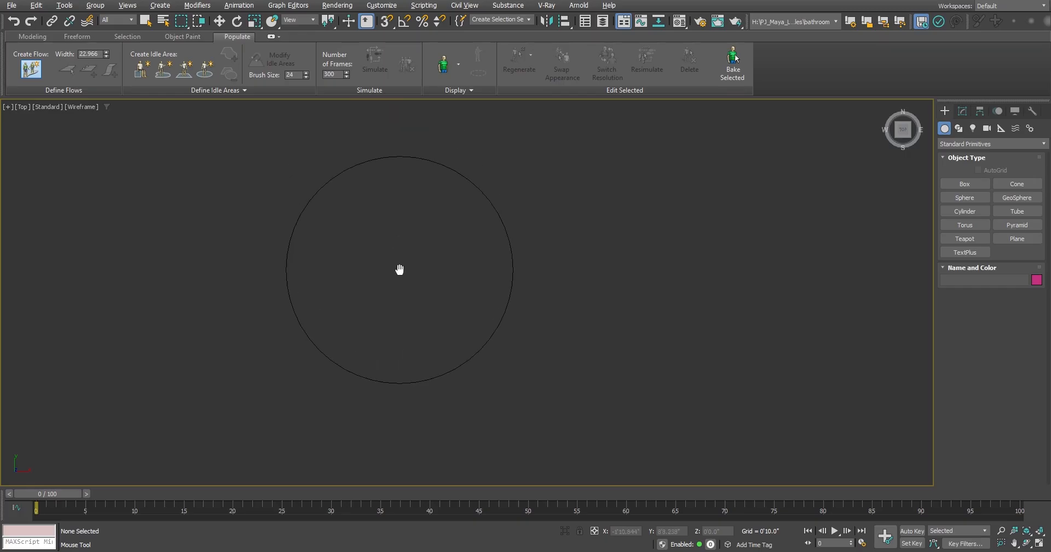
# Step: Draw a two-segment pedestrian flow that runs straight down and bends into a leg slanting down to the right
pyautogui.scroll(-2, 439, 264)
pyautogui.click(459, 195)
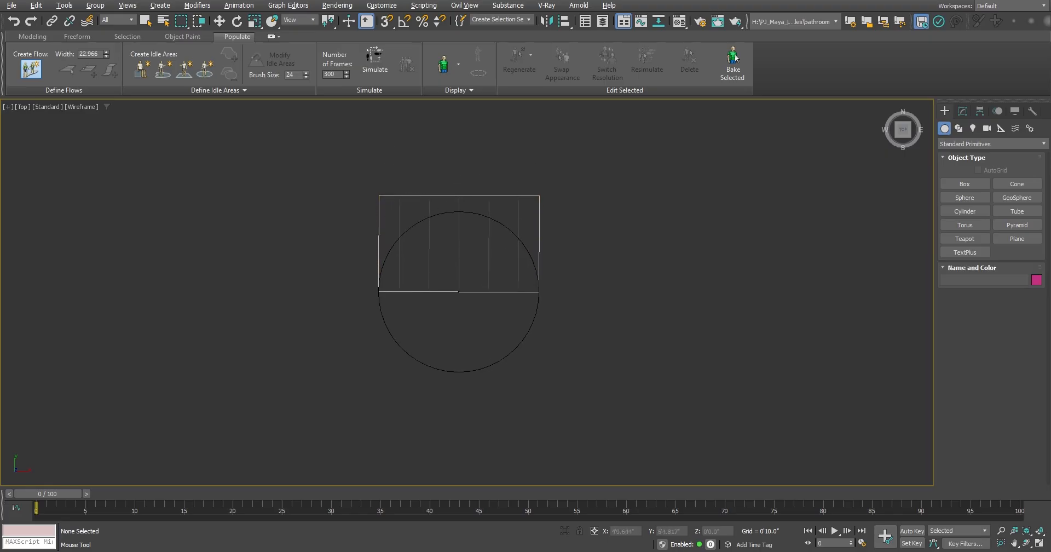
pyautogui.moveTo(461, 329); pyautogui.dragTo(460, 260, button='middle')
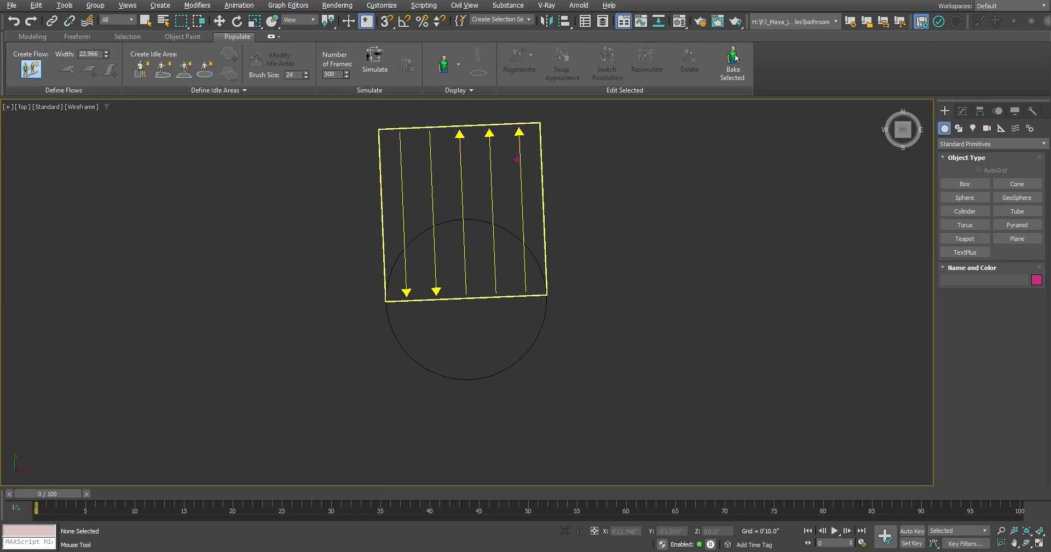
pyautogui.moveTo(459, 359); pyautogui.dragTo(449, 276, button='middle')
pyautogui.scroll(-3, 449, 276)
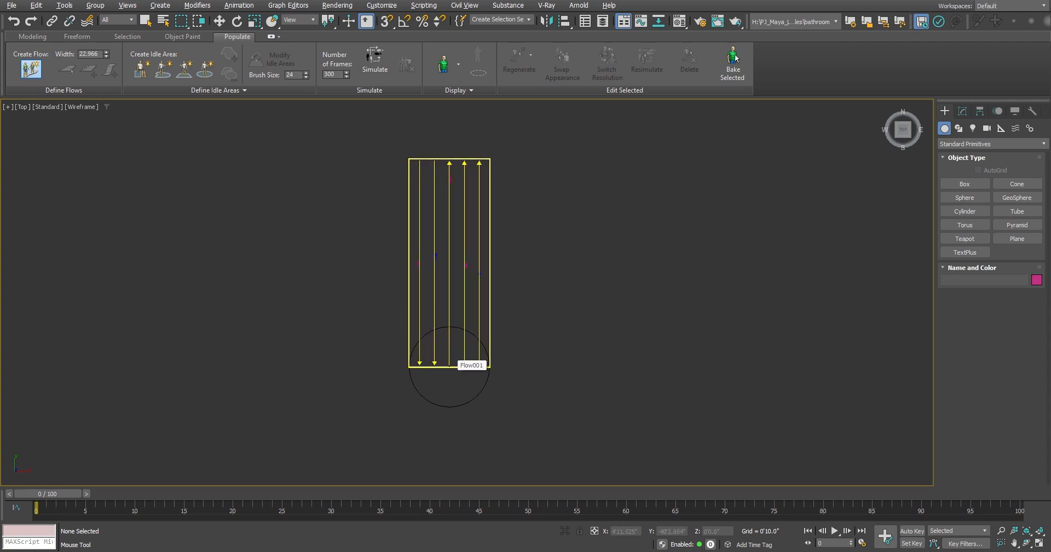
pyautogui.click(449, 366)
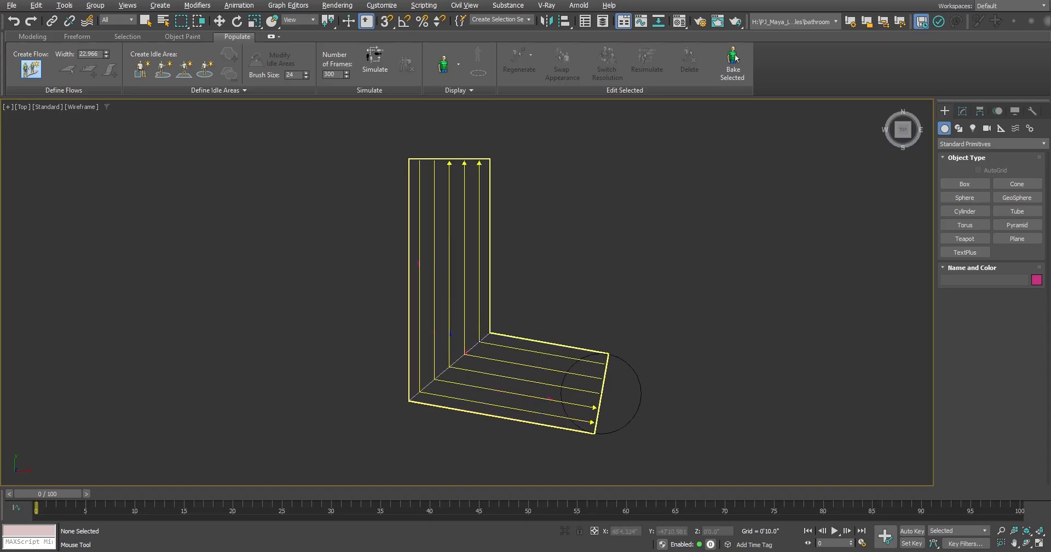
pyautogui.moveTo(601, 394); pyautogui.dragTo(549, 296, button='middle')
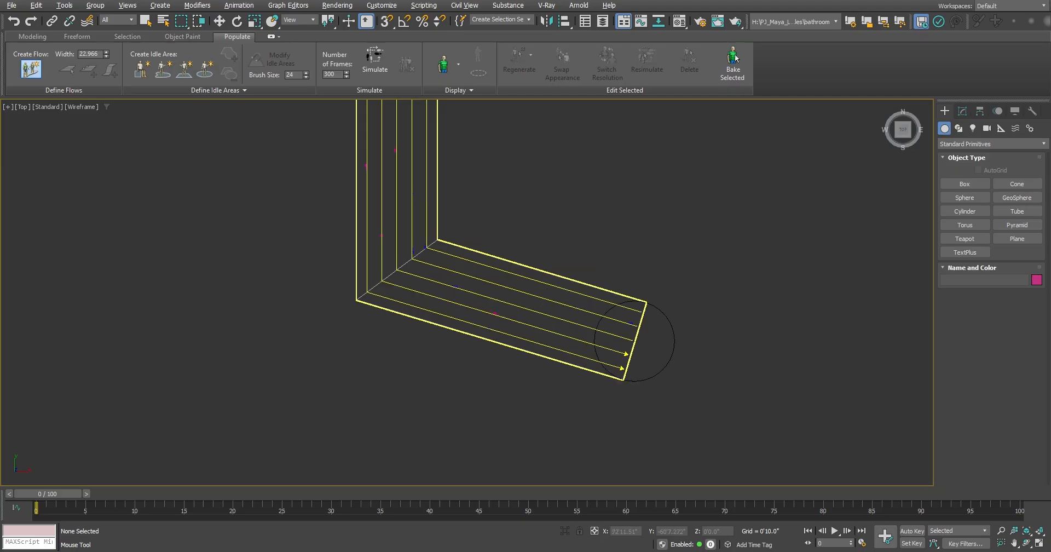
pyautogui.click(635, 341)
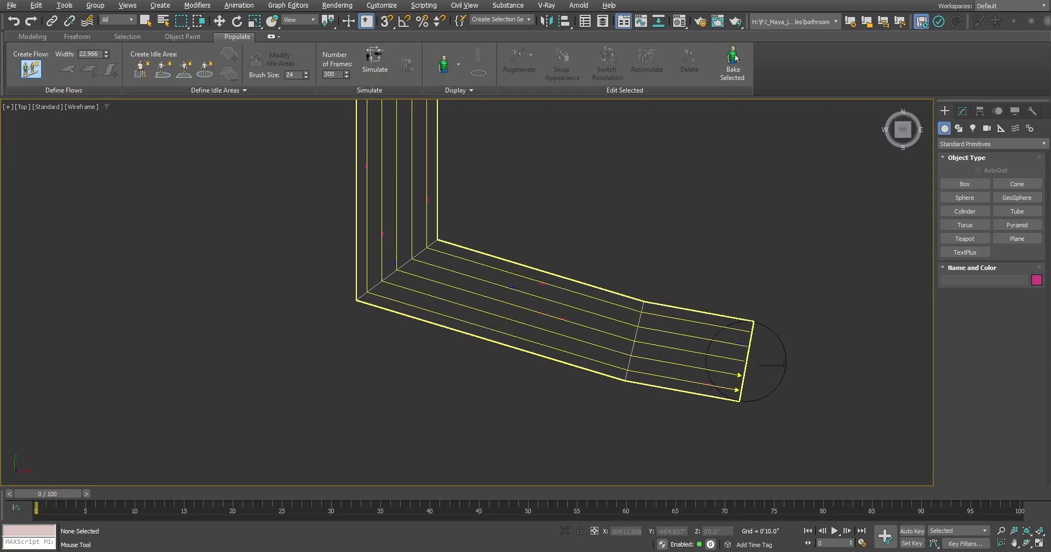
pyautogui.rightClick(746, 361)
pyautogui.moveTo(710, 278); pyautogui.dragTo(723, 335, button='middle')
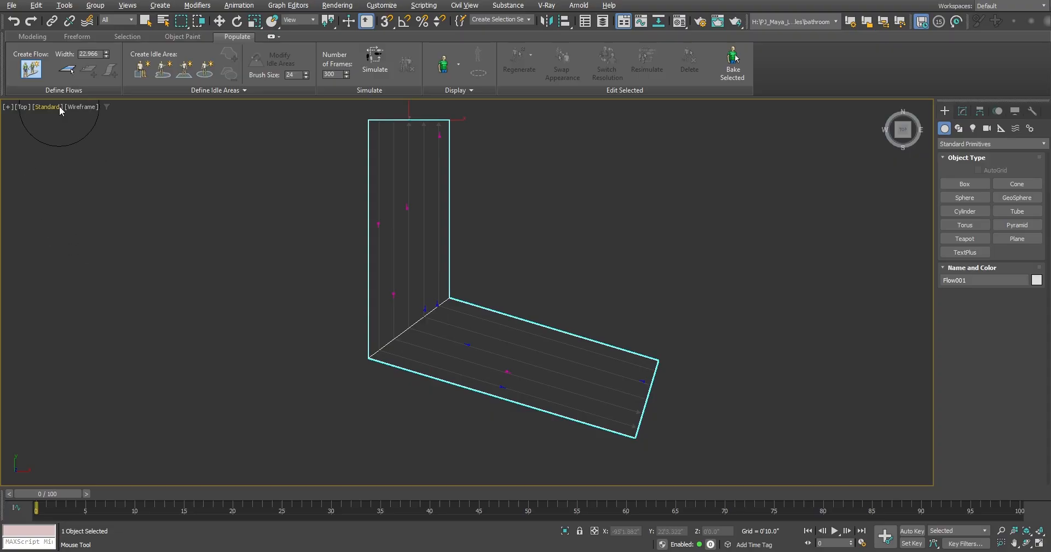
# Step: Edit the flow and move the slanted leg's end point outward to about X 108'6", Y -64'6"
pyautogui.click(66, 75)
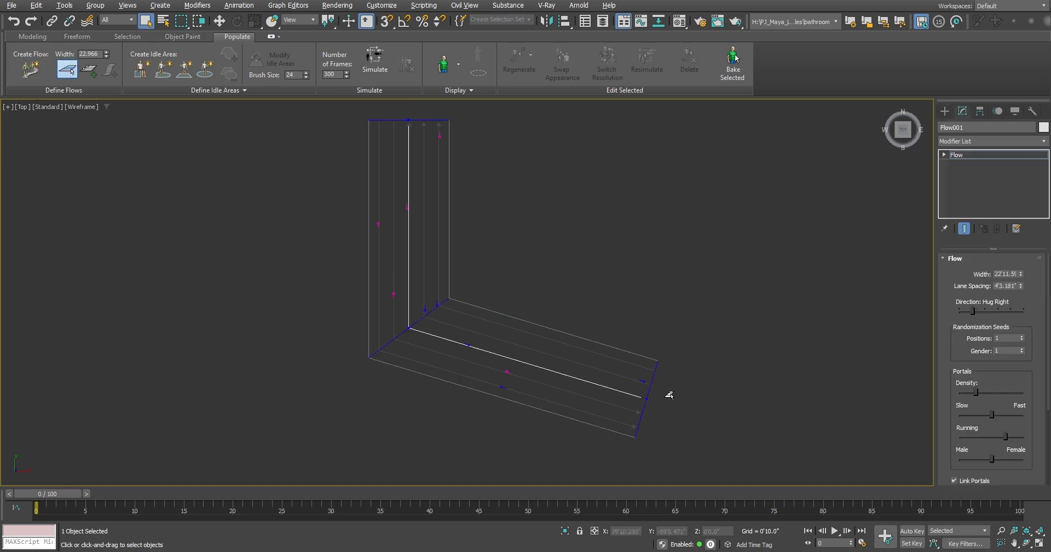
pyautogui.moveTo(666, 428); pyautogui.dragTo(673, 399, button='middle')
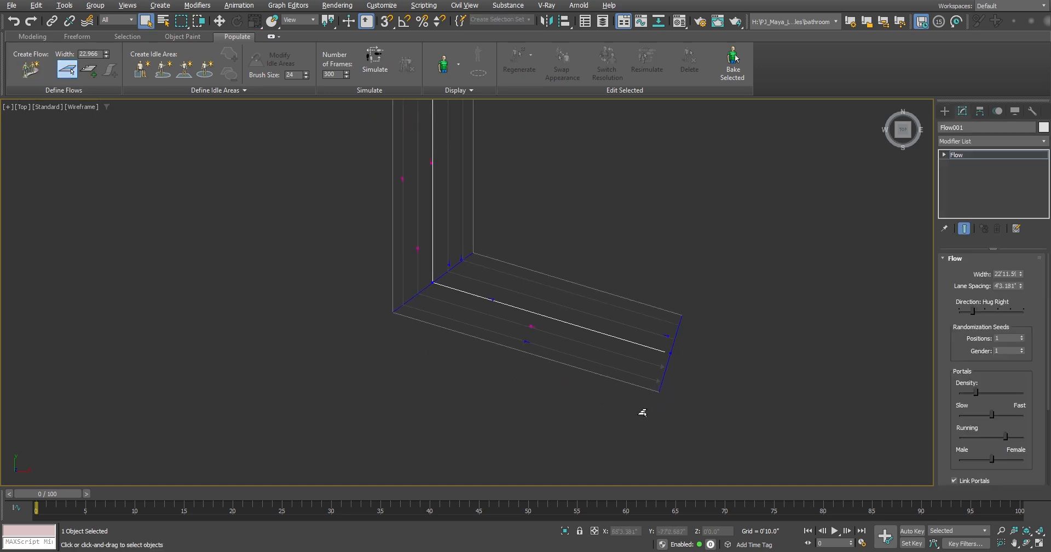
pyautogui.click(675, 341)
pyautogui.press('w')
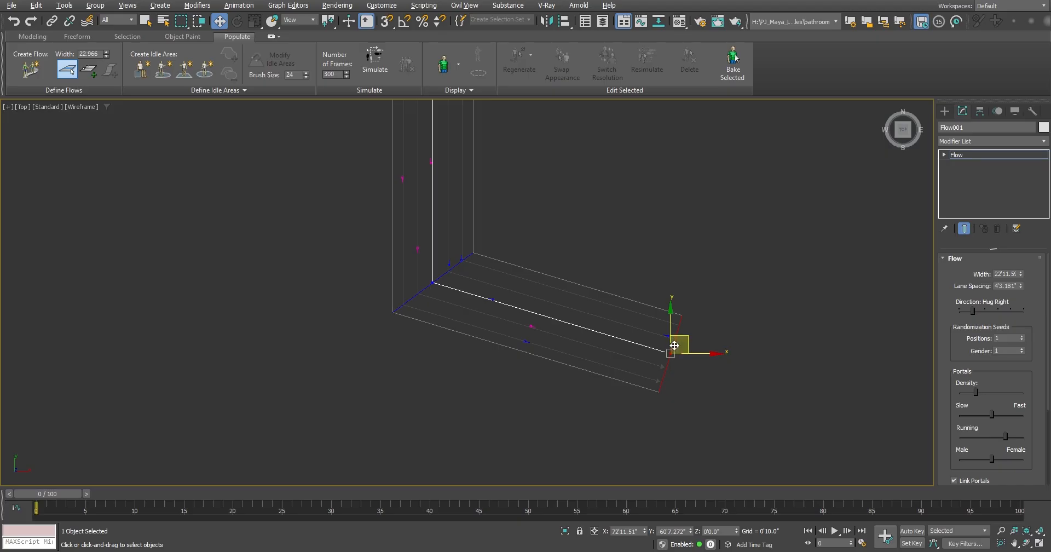
pyautogui.moveTo(675, 346); pyautogui.dragTo(797, 366)
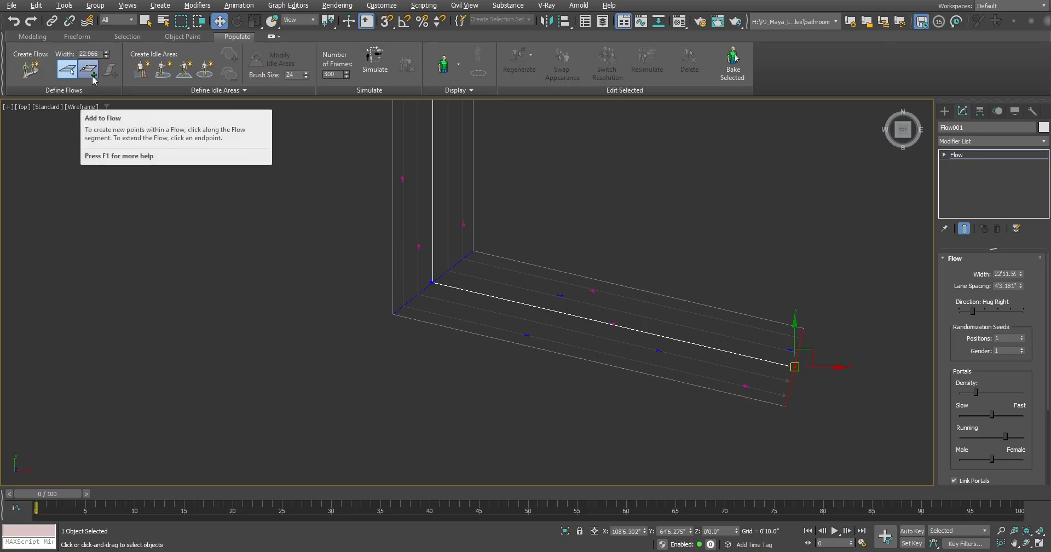
# Step: Add a point midway along the slanted flow leg and move it downward together with the end point
pyautogui.click(93, 77)
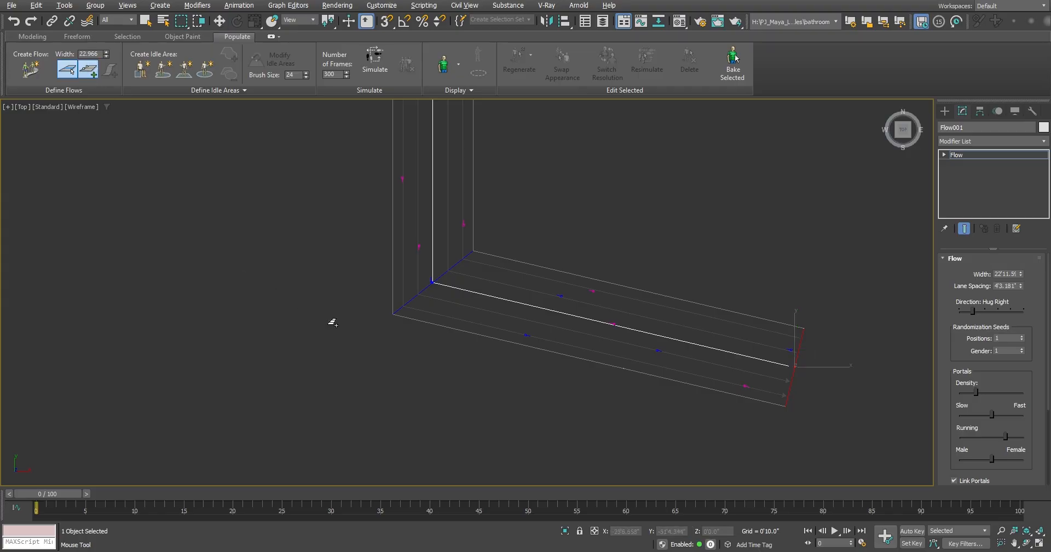
pyautogui.click(611, 325)
pyautogui.press('w')
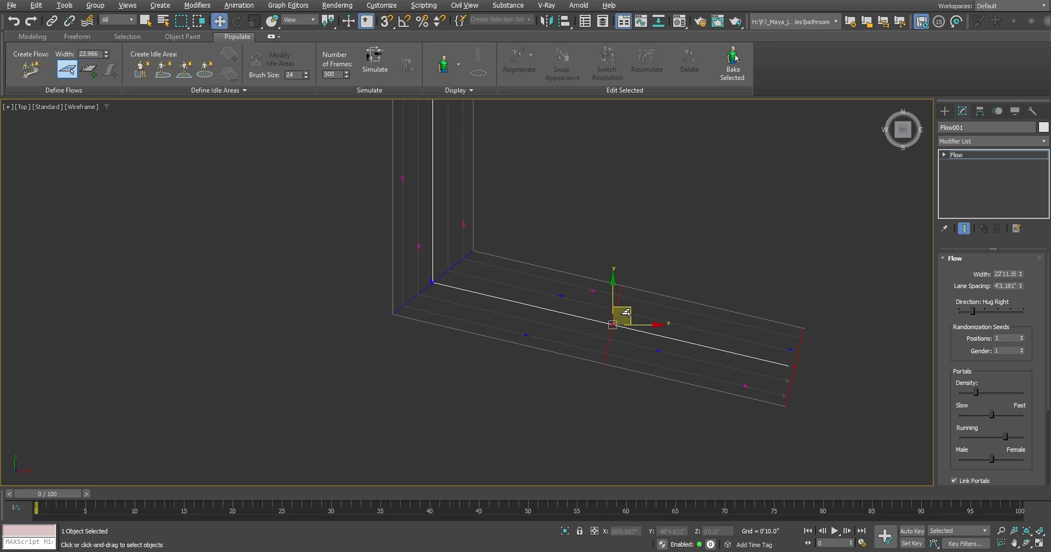
pyautogui.moveTo(611, 326); pyautogui.dragTo(602, 393)
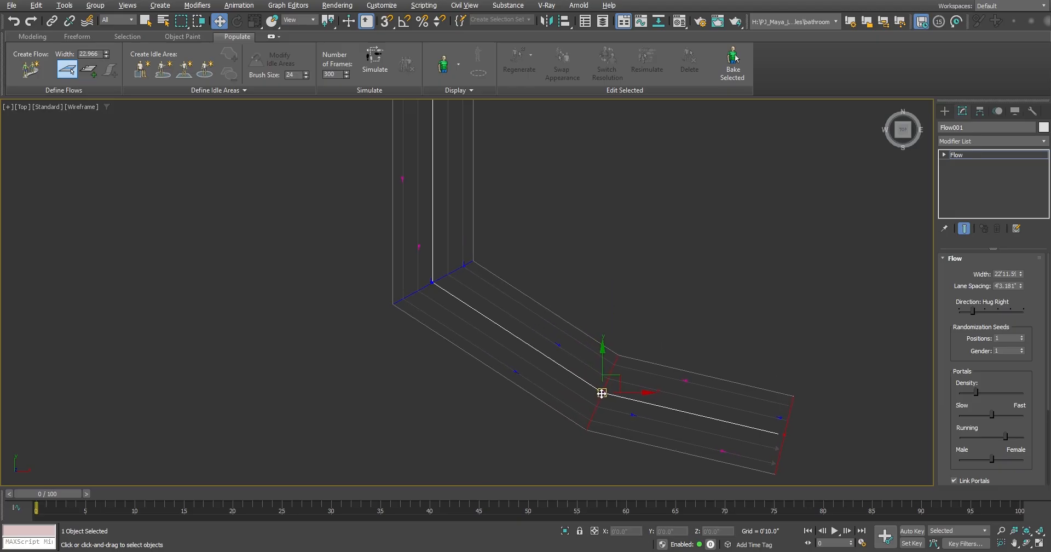
# Step: Move only the flow's end point up and outward to about X 123'10", Y -69'0", lengthening a nearly horizontal final leg
pyautogui.moveTo(626, 382); pyautogui.dragTo(573, 317, button='middle')
pyautogui.click(732, 369)
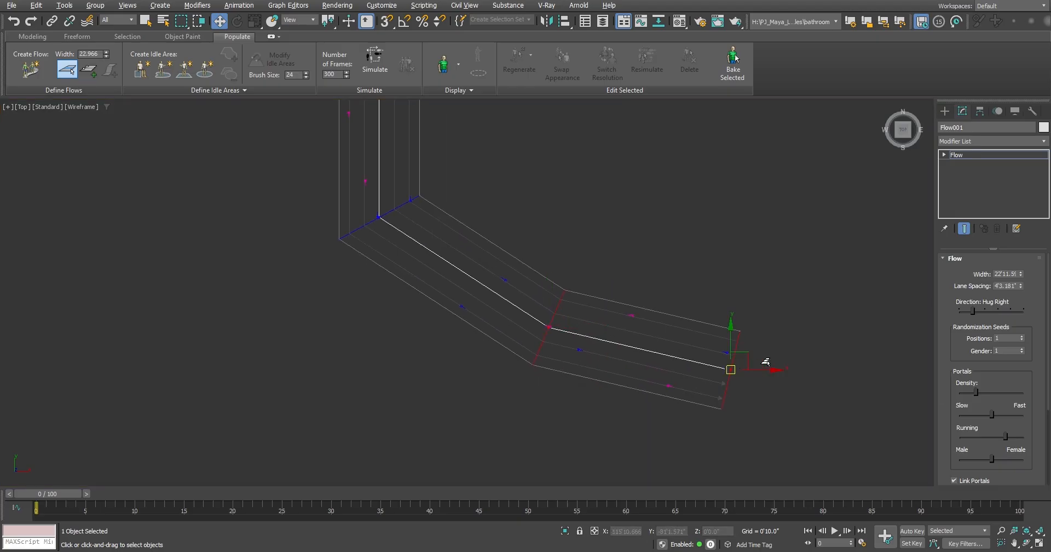
pyautogui.click(765, 362)
pyautogui.click(737, 346)
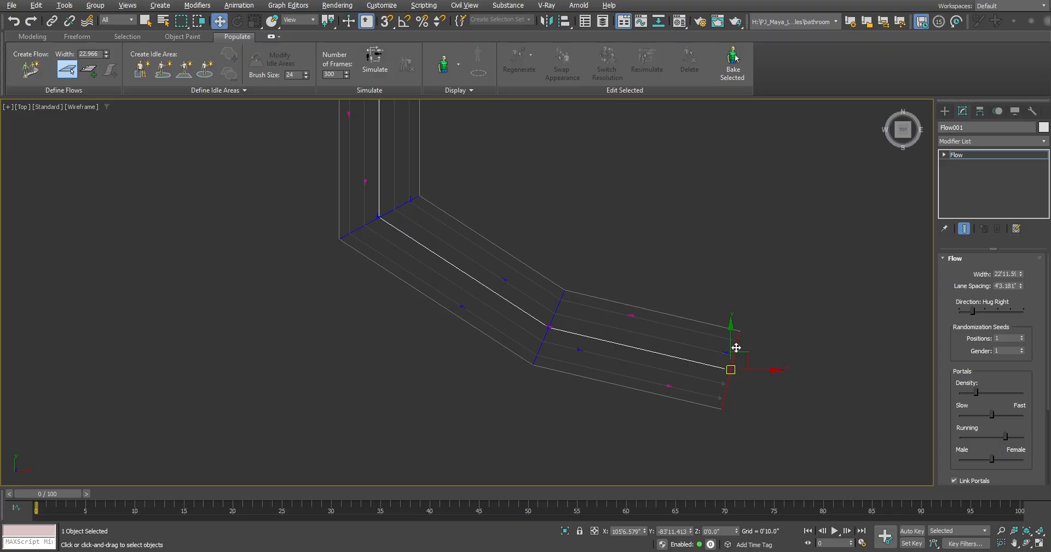
pyautogui.moveTo(731, 337); pyautogui.dragTo(732, 285)
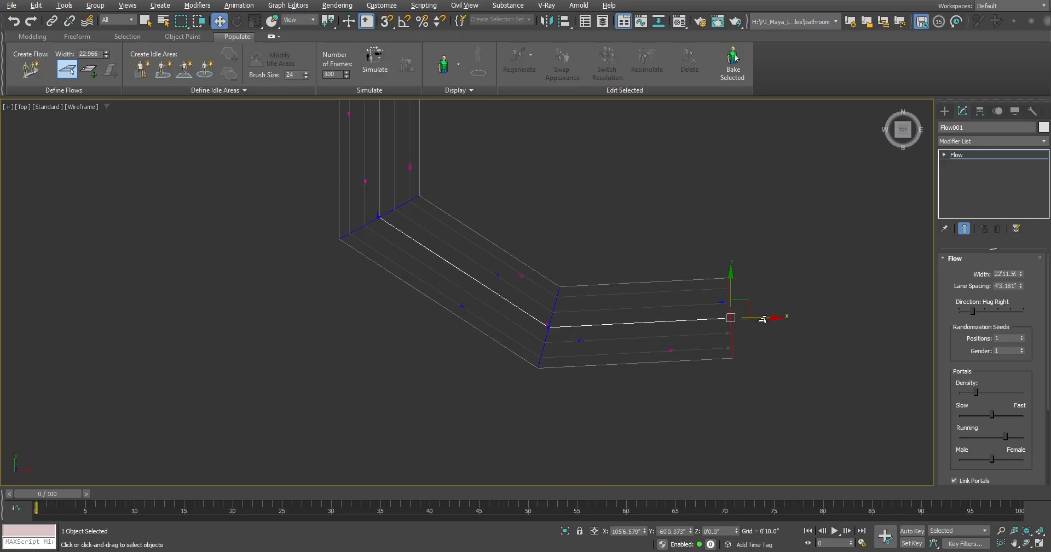
pyautogui.moveTo(764, 319); pyautogui.dragTo(827, 319)
pyautogui.moveTo(658, 300); pyautogui.dragTo(561, 352, button='middle')
pyautogui.scroll(-2, 558, 348)
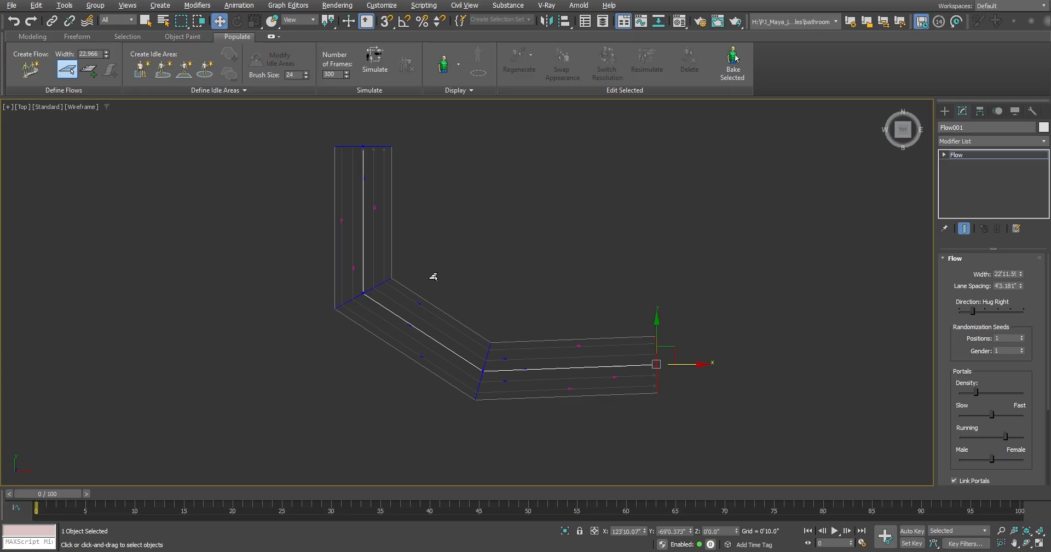
# Step: Place two seats, one near the inside of the flow's upper bend and one just below its lower bend
pyautogui.click(142, 70)
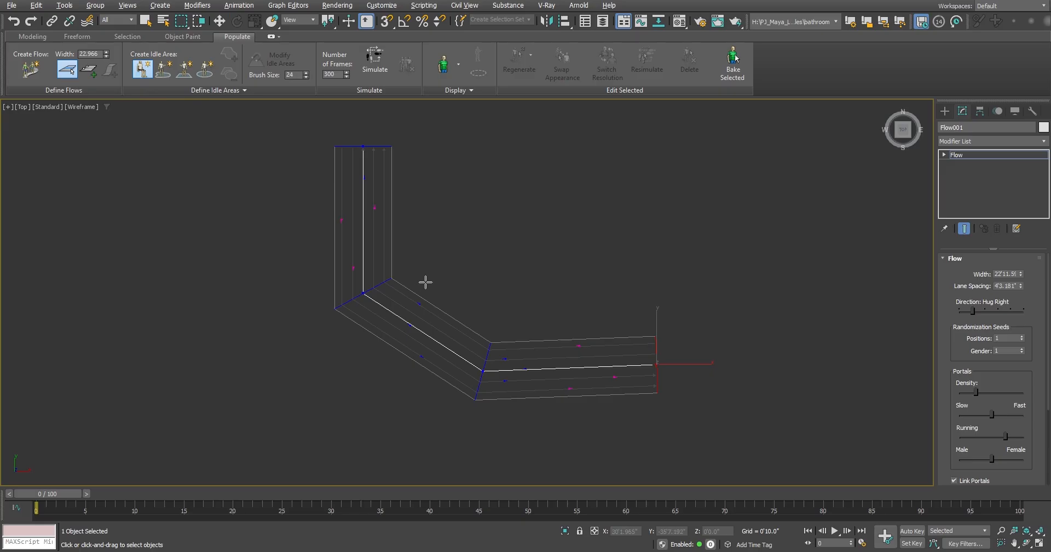
pyautogui.click(426, 282)
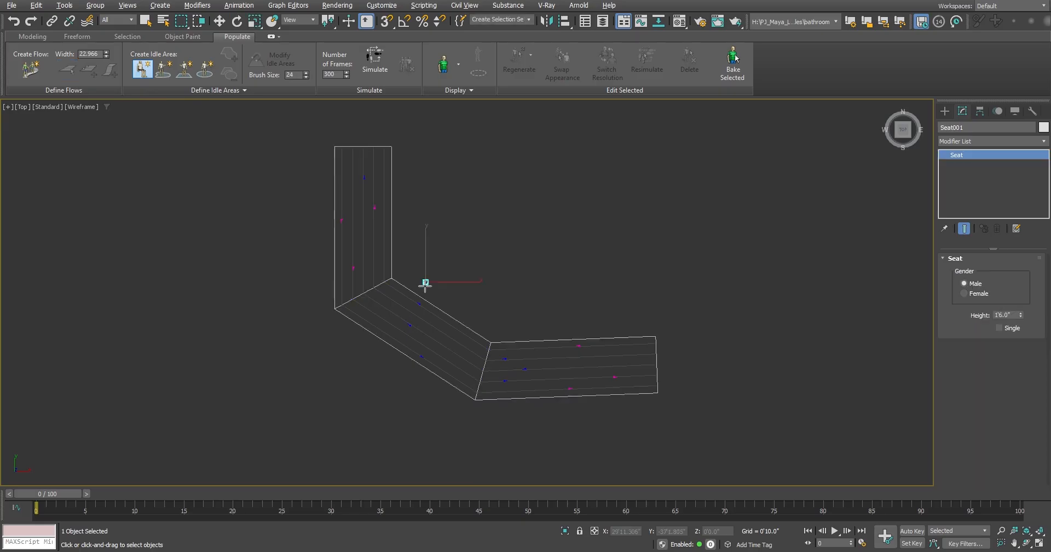
pyautogui.click(506, 410)
# Step: Draw a freeform rounded idle area in the open space inside the flow's bend, near the first seat
pyautogui.click(163, 77)
pyautogui.moveTo(470, 311); pyautogui.dragTo(438, 328, button='middle')
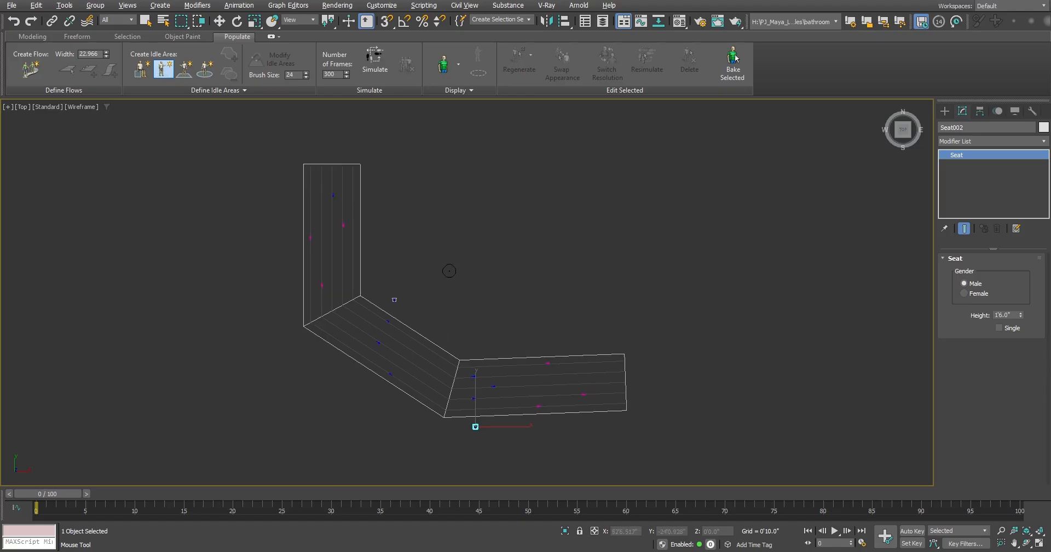
pyautogui.moveTo(463, 271)
pyautogui.mouseDown()
pyautogui.moveTo(492, 293)
pyautogui.moveTo(485, 320)
pyautogui.moveTo(465, 330)
pyautogui.moveTo(431, 310)
pyautogui.mouseUp()
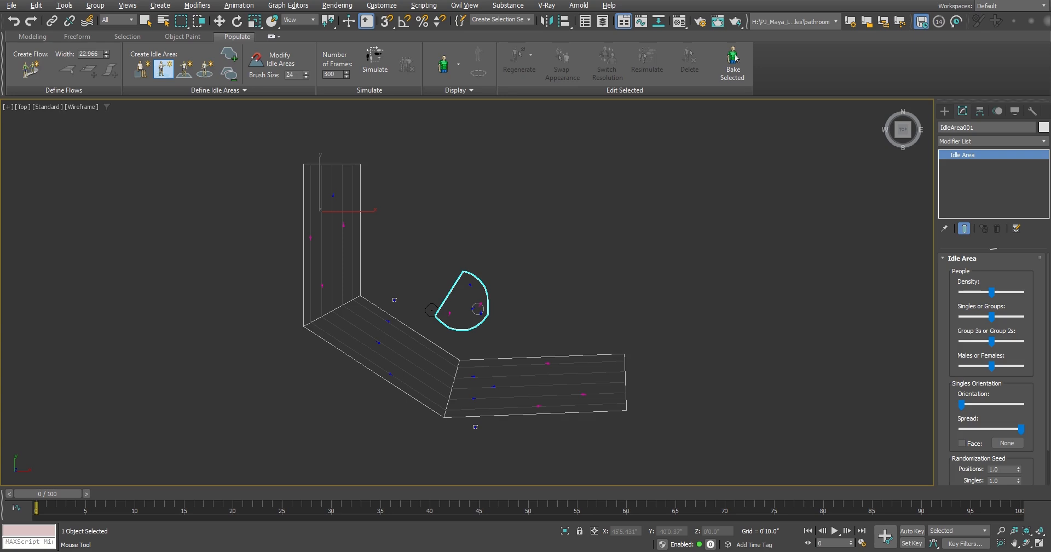
pyautogui.moveTo(431, 309); pyautogui.dragTo(428, 298)
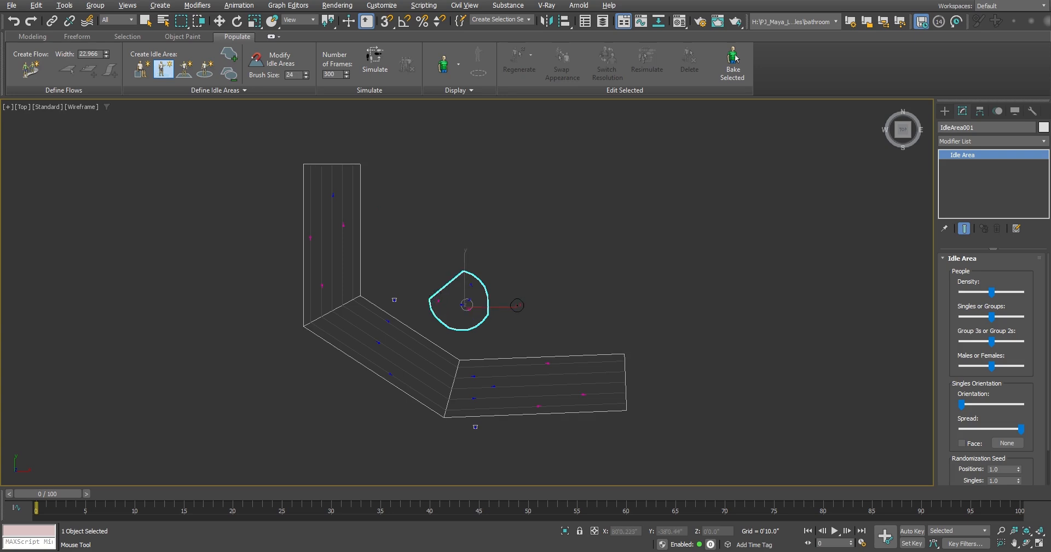
pyautogui.scroll(3, 468, 308)
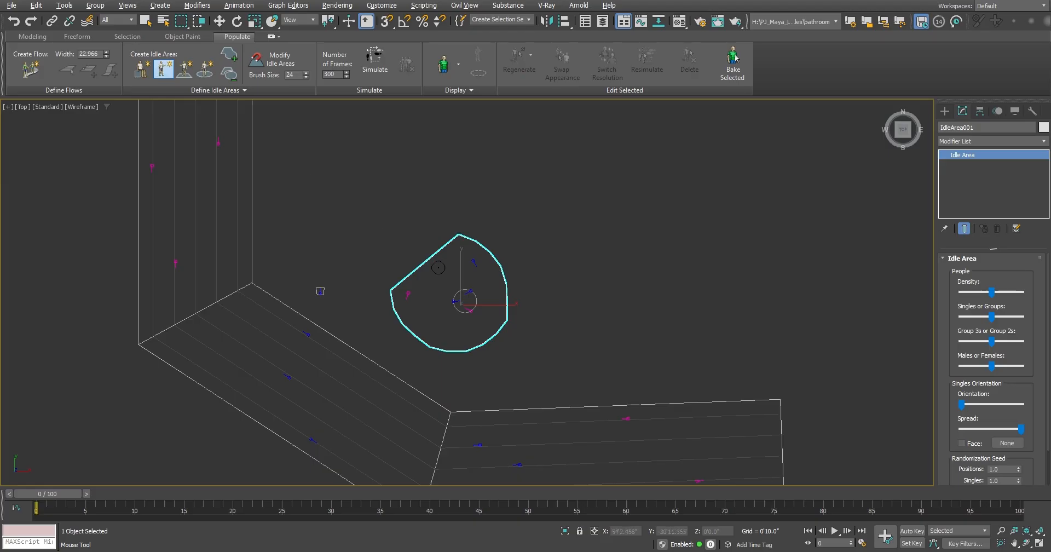
# Step: Add a rounded bulge to the idle area's upper edge and subtract a curved section to leave a crescent-like outline
pyautogui.click(235, 60)
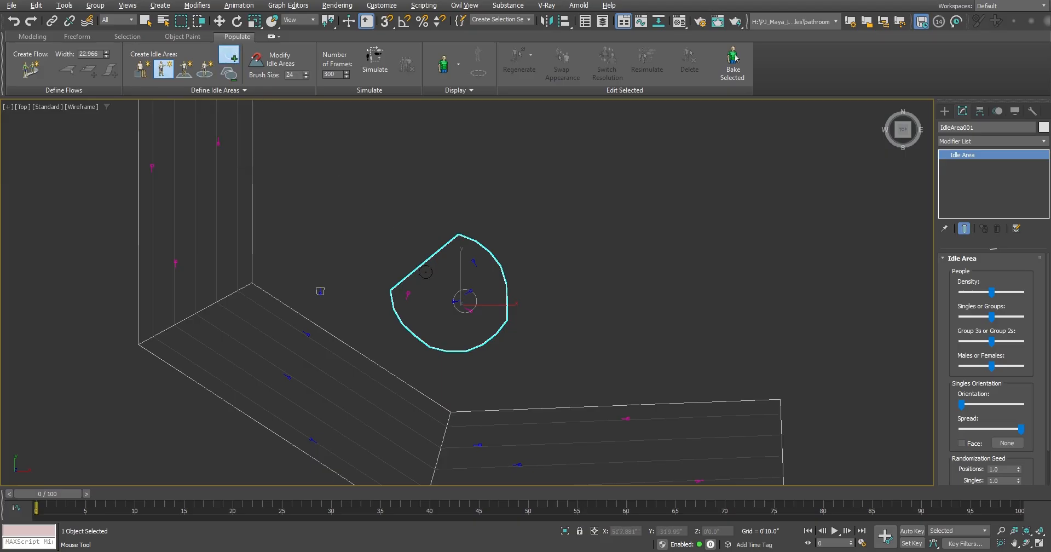
pyautogui.moveTo(413, 253)
pyautogui.mouseDown()
pyautogui.moveTo(423, 230)
pyautogui.moveTo(486, 253)
pyautogui.moveTo(499, 275)
pyautogui.mouseUp()
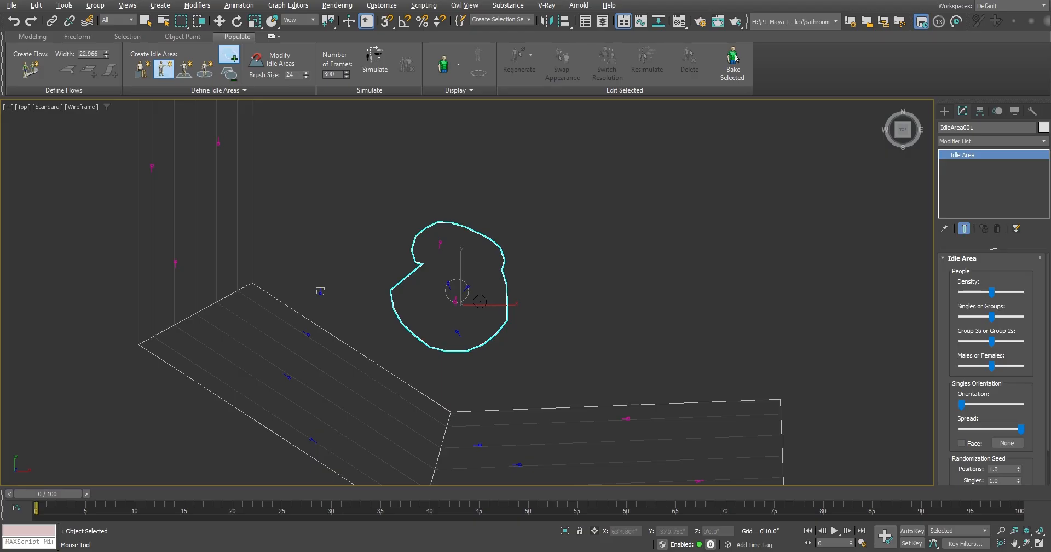
pyautogui.click(231, 77)
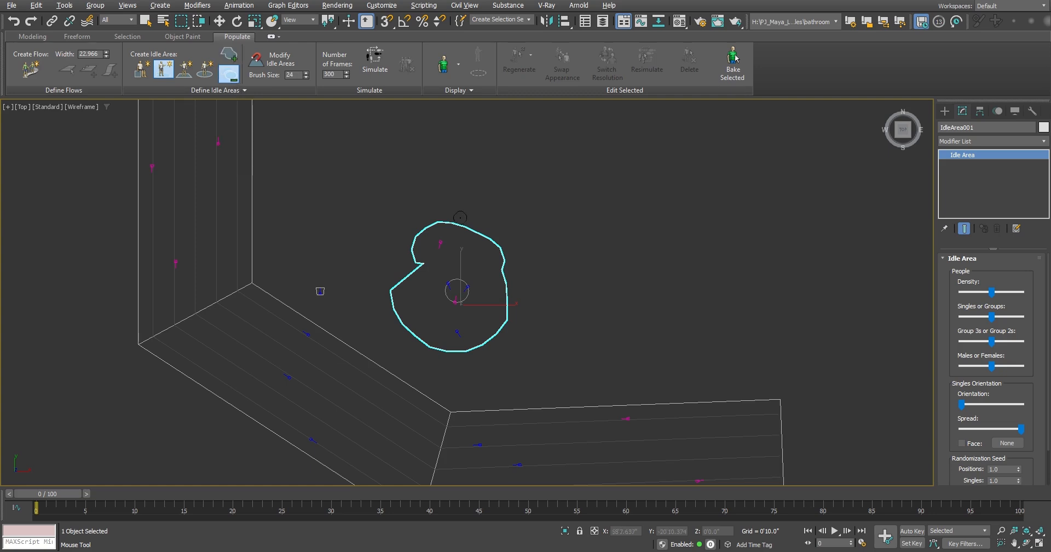
pyautogui.moveTo(488, 236)
pyautogui.mouseDown()
pyautogui.moveTo(466, 277)
pyautogui.moveTo(433, 287)
pyautogui.moveTo(377, 241)
pyautogui.moveTo(534, 216)
pyautogui.mouseUp()
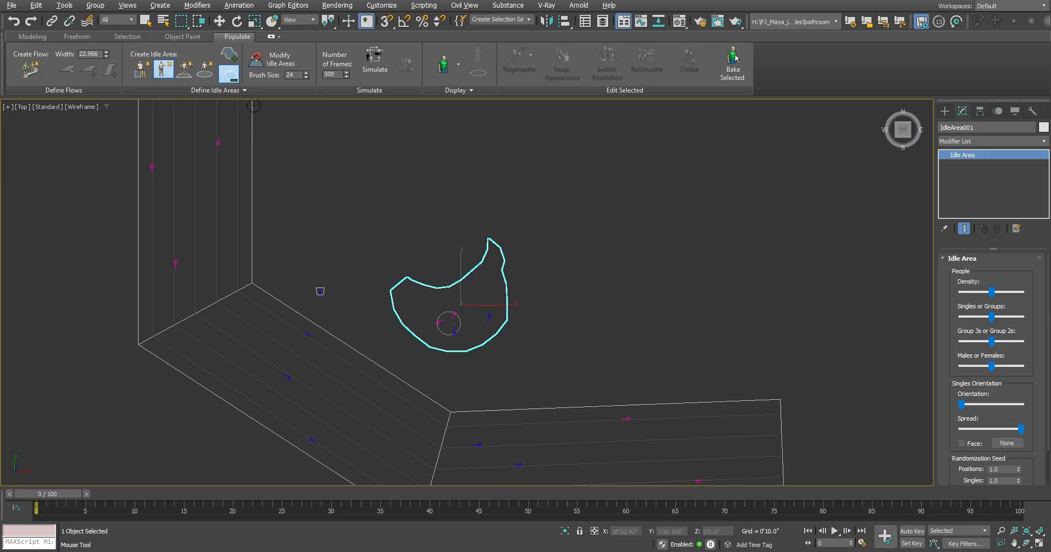
# Step: Add a freeform section over the idle area's concave upper edge, rounding the crescent into a nearly full circle
pyautogui.click(228, 55)
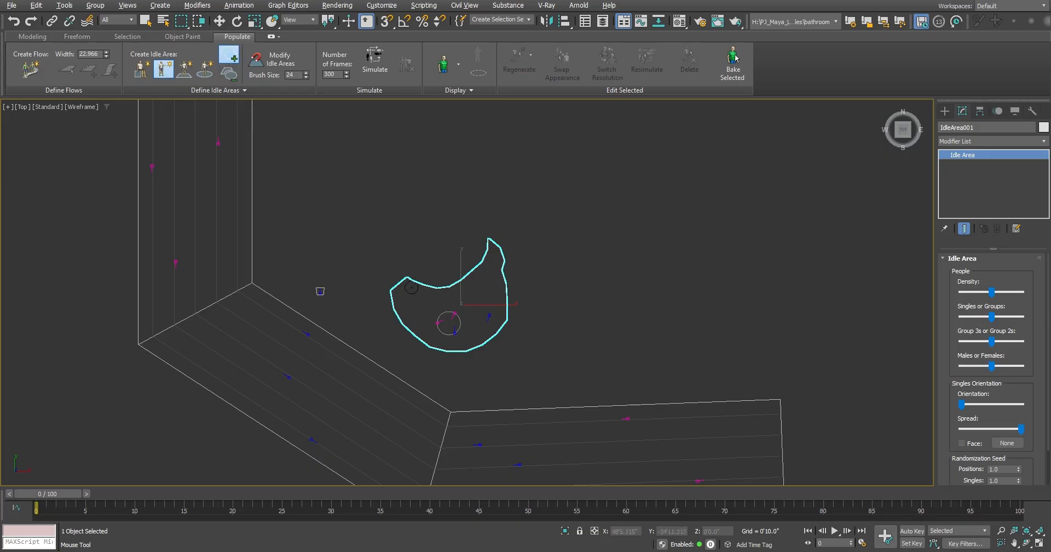
pyautogui.moveTo(417, 296)
pyautogui.mouseDown()
pyautogui.moveTo(408, 260)
pyautogui.moveTo(460, 258)
pyautogui.moveTo(484, 284)
pyautogui.moveTo(422, 288)
pyautogui.moveTo(426, 241)
pyautogui.moveTo(513, 267)
pyautogui.mouseUp()
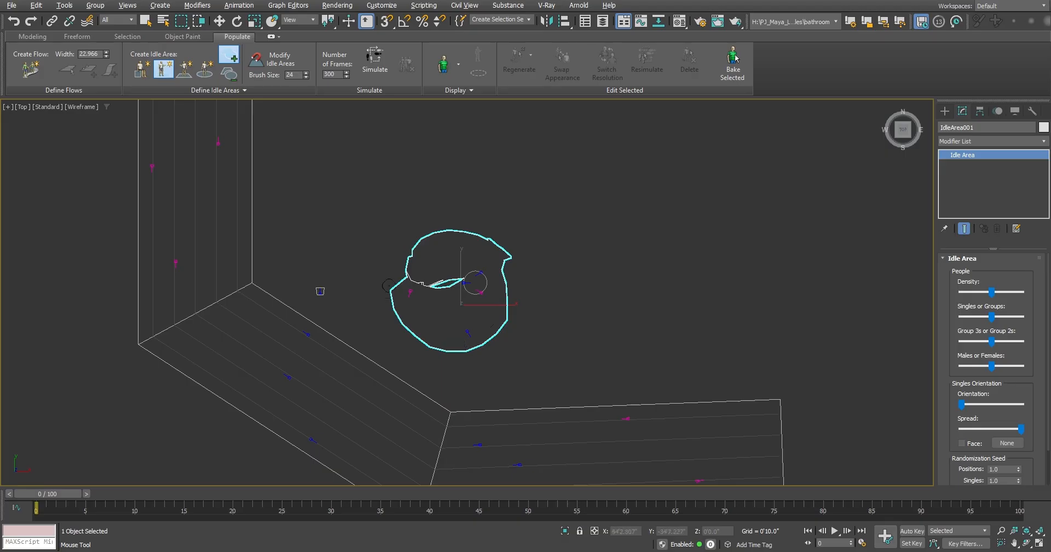
pyautogui.moveTo(439, 315); pyautogui.dragTo(468, 295, button='middle')
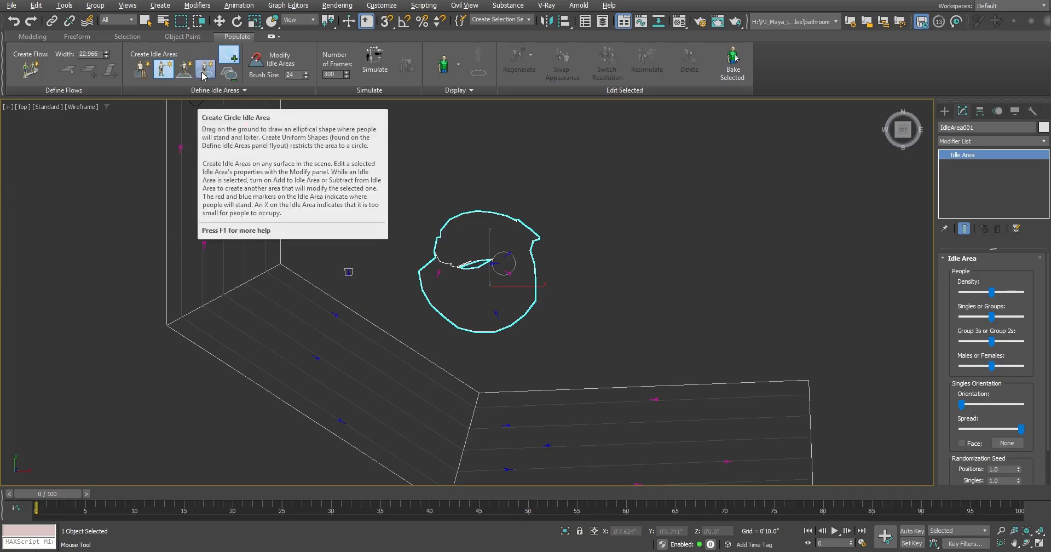
pyautogui.moveTo(378, 224); pyautogui.dragTo(320, 214, button='middle')
pyautogui.scroll(-3, 328, 203)
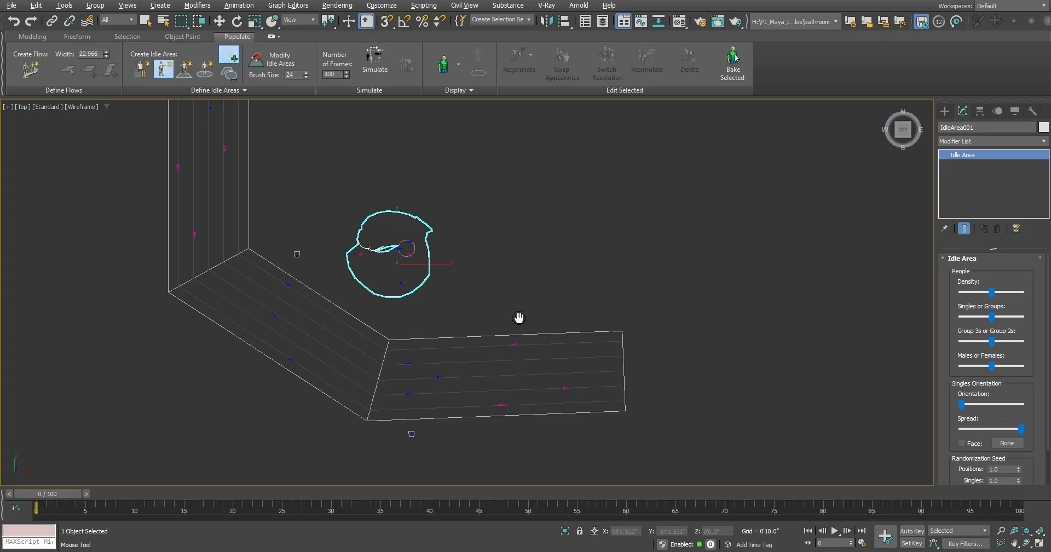
pyautogui.moveTo(518, 317); pyautogui.dragTo(541, 346, button='middle')
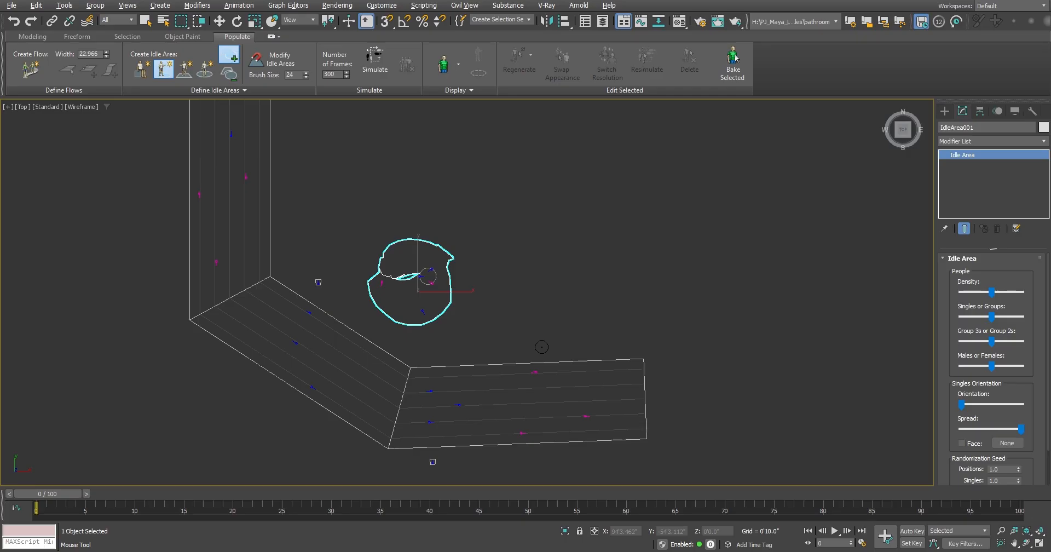
# Step: Switch to the perspective view and simulate the crowd over 300 frames
pyautogui.press('p')
pyautogui.scroll(-5, 474, 318)
pyautogui.moveTo(636, 386)
pyautogui.mouseDown(button='middle')
pyautogui.moveTo(505, 345)
pyautogui.moveTo(415, 340)
pyautogui.mouseUp(button='middle')
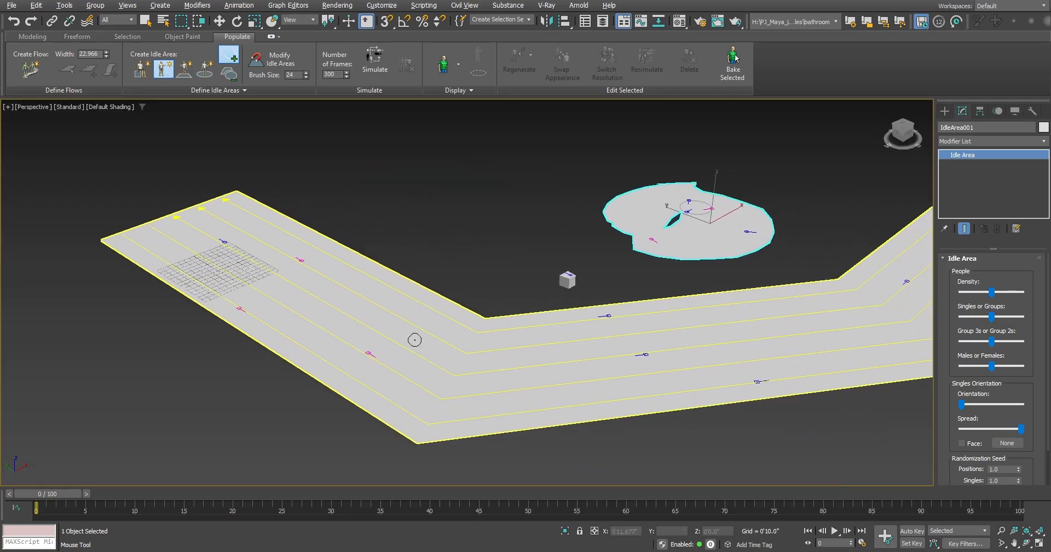
pyautogui.keyDown('alt'); pyautogui.moveTo(617, 349); pyautogui.dragTo(416, 371, button='middle'); pyautogui.keyUp('alt')
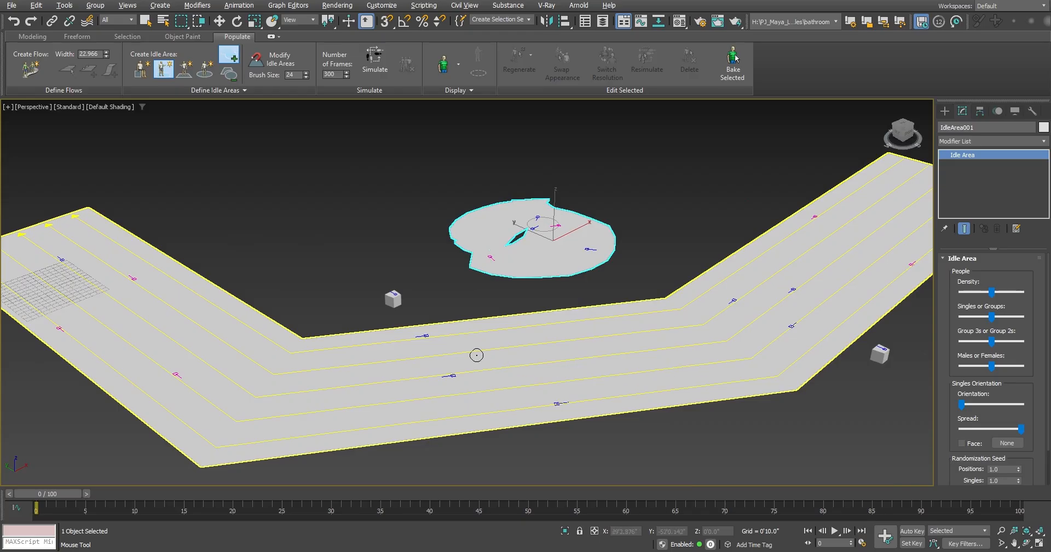
pyautogui.keyDown('alt'); pyautogui.moveTo(476, 354); pyautogui.dragTo(565, 368, button='middle'); pyautogui.keyUp('alt')
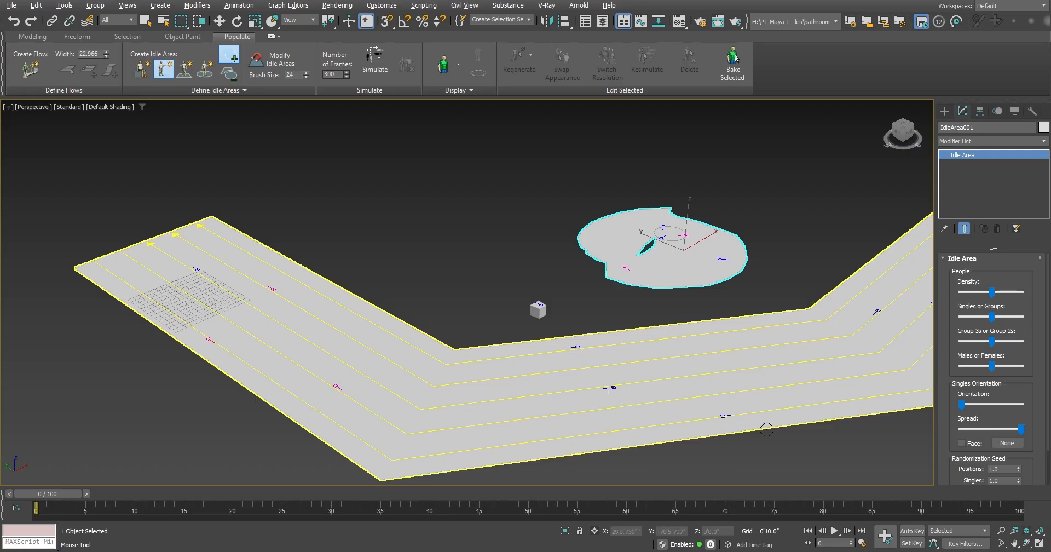
pyautogui.moveTo(765, 424); pyautogui.dragTo(504, 427, button='middle')
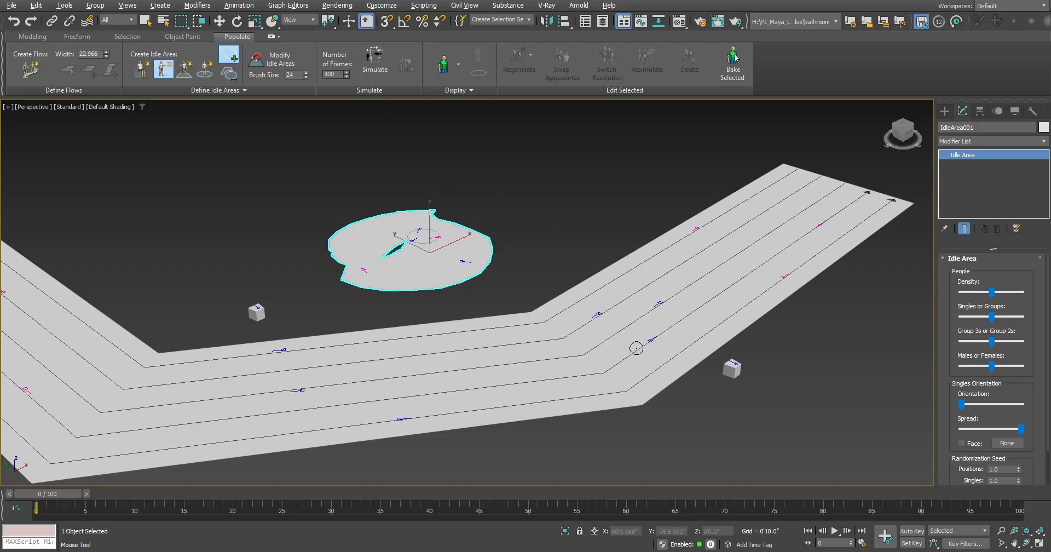
pyautogui.scroll(-4, 482, 272)
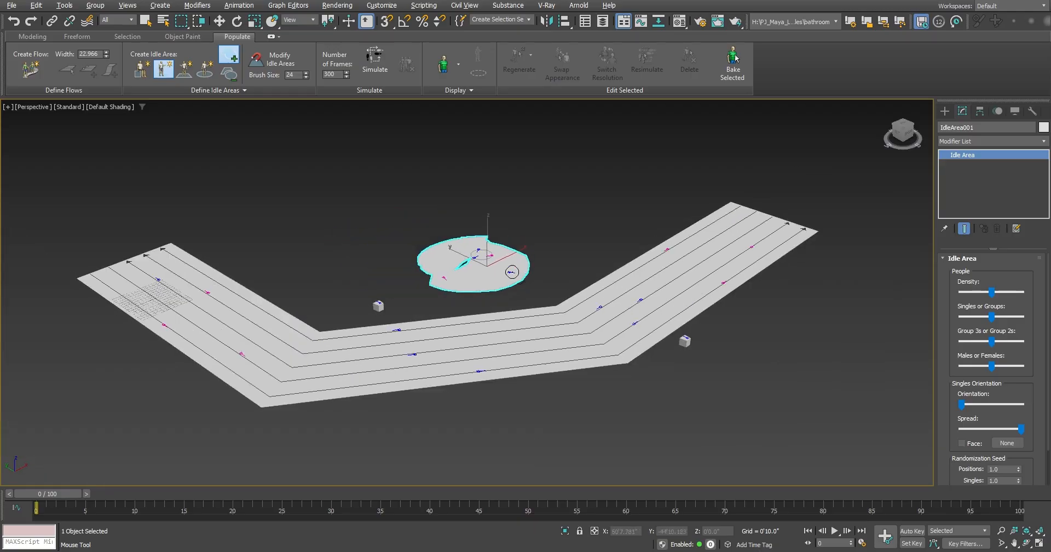
pyautogui.click(376, 62)
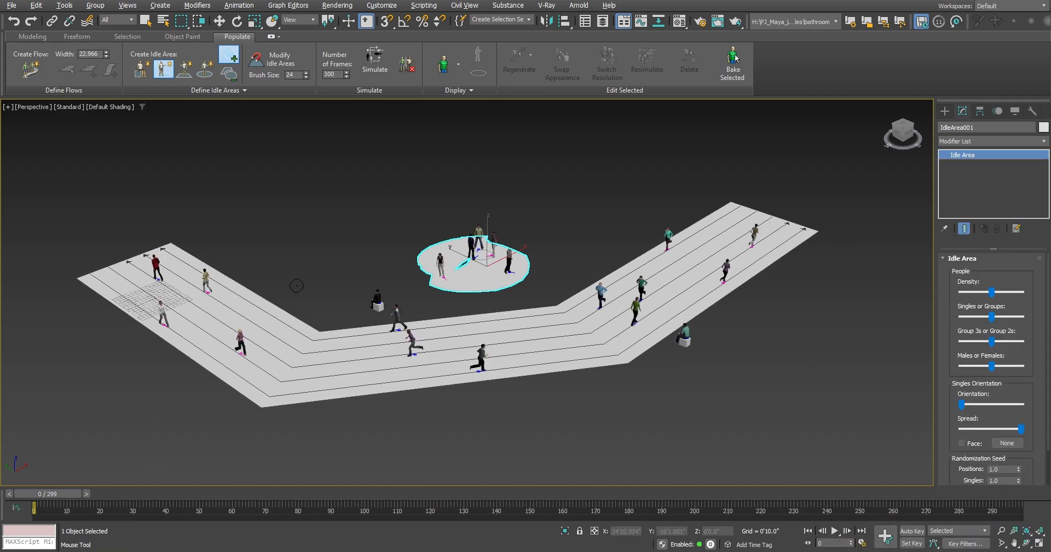
# Step: Play the crowd animation and examine the people standing in the idle area up close
pyautogui.moveTo(571, 401); pyautogui.dragTo(577, 429, button='middle')
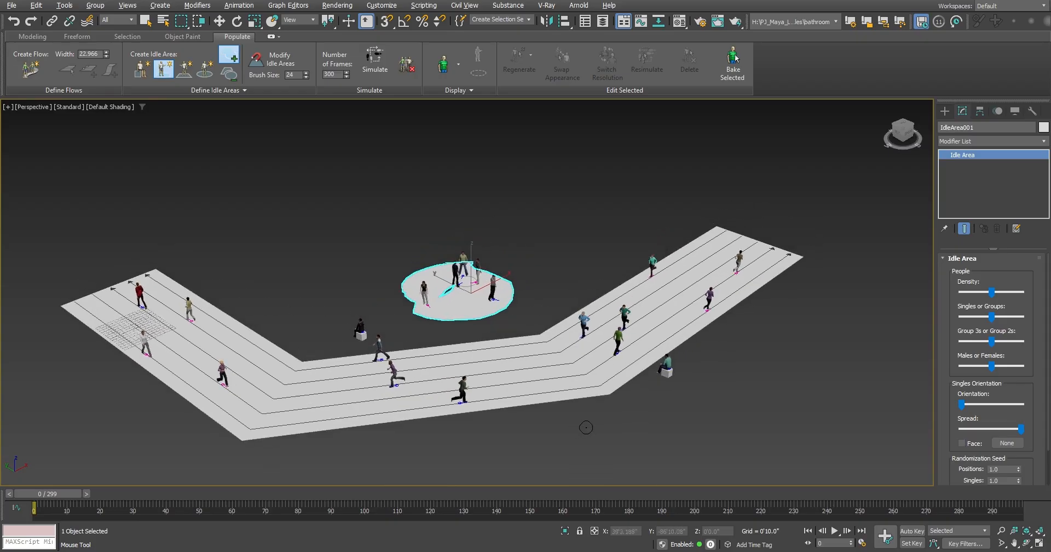
pyautogui.keyDown('alt'); pyautogui.moveTo(669, 416); pyautogui.dragTo(667, 421, button='middle'); pyautogui.keyUp('alt')
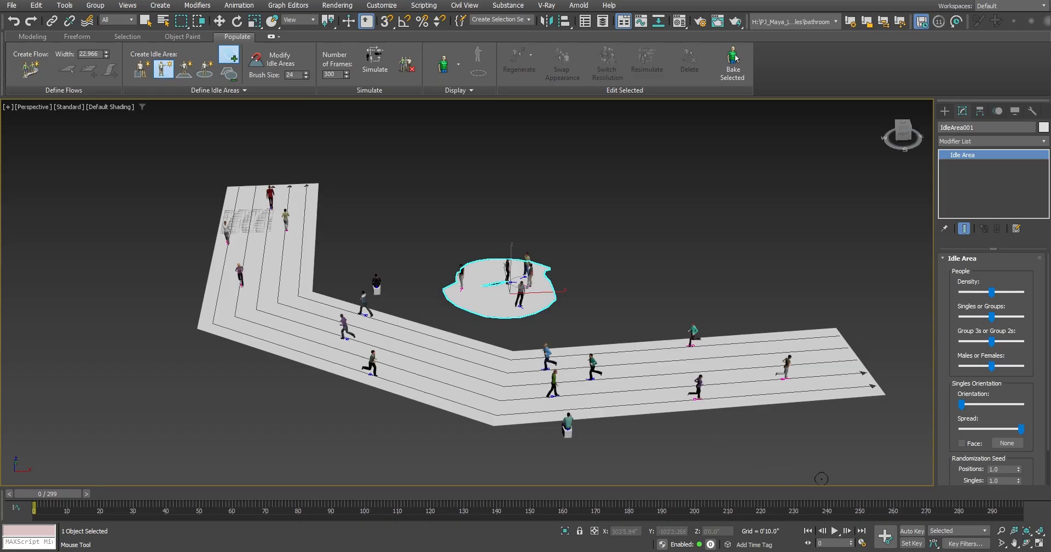
pyautogui.click(835, 530)
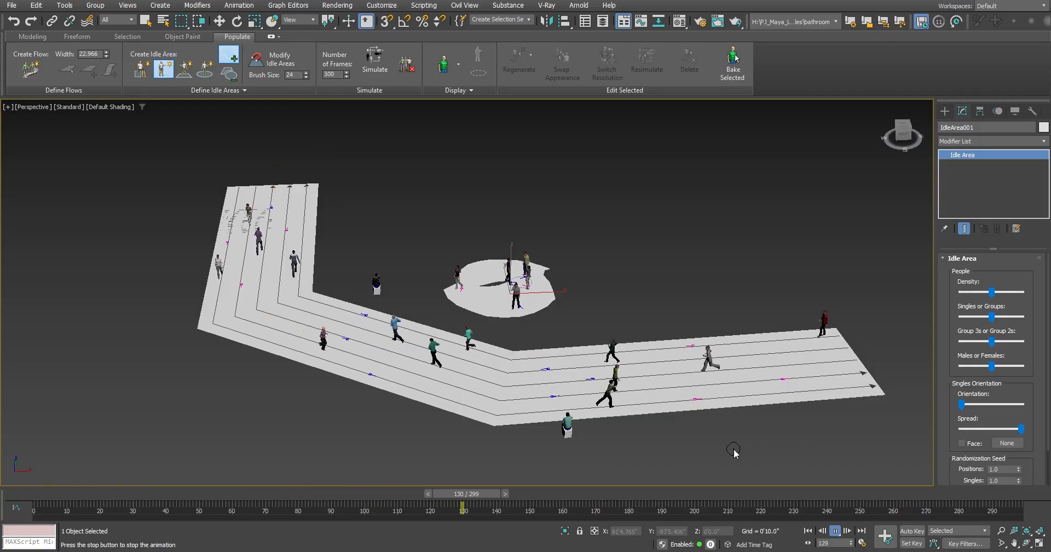
pyautogui.scroll(5, 519, 350)
pyautogui.scroll(-4, 519, 349)
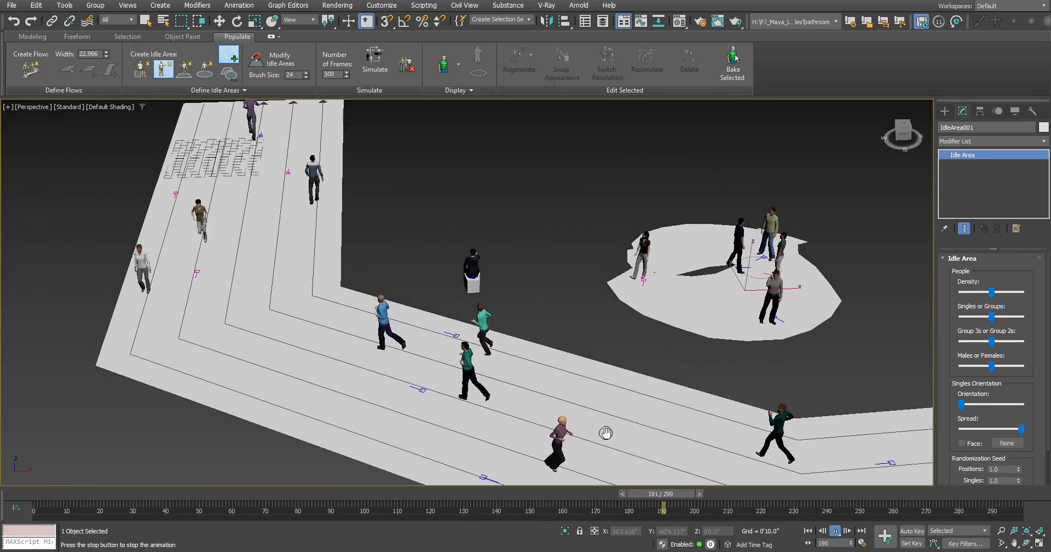
pyautogui.moveTo(695, 364); pyautogui.dragTo(646, 395, button='middle')
pyautogui.scroll(2, 646, 394)
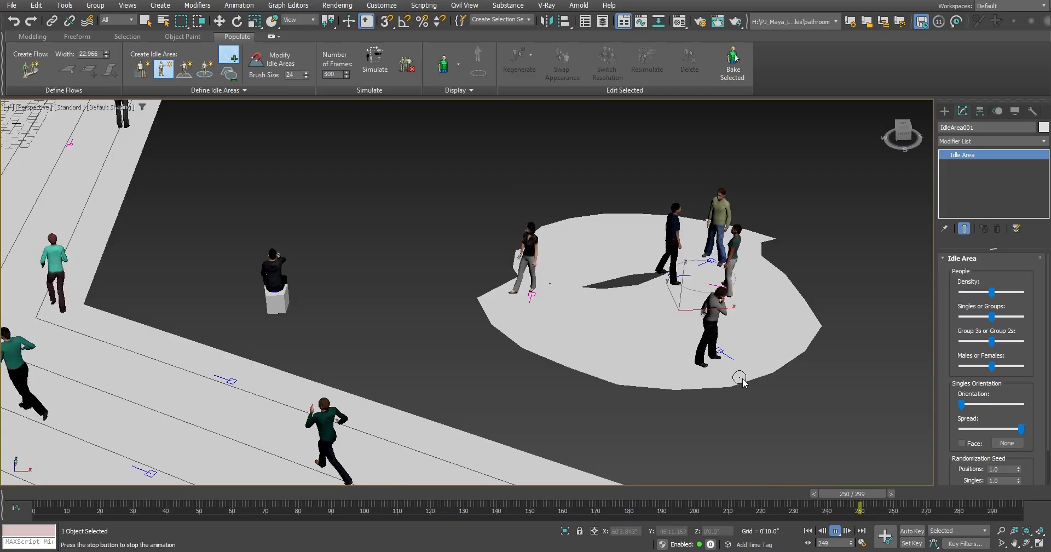
pyautogui.scroll(1, 739, 376)
pyautogui.keyDown('alt'); pyautogui.moveTo(757, 424); pyautogui.dragTo(758, 417, button='middle'); pyautogui.keyUp('alt')
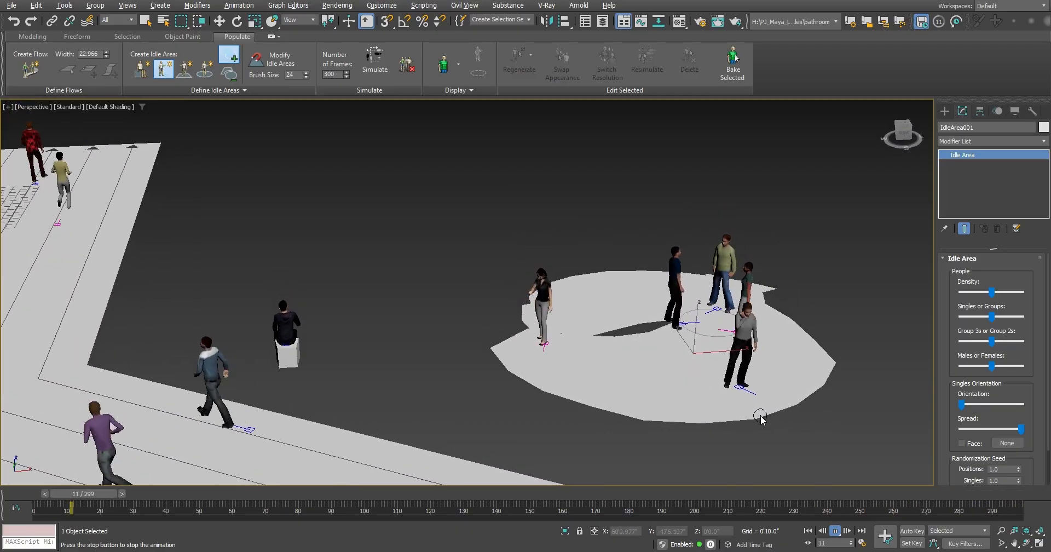
# Step: Examine the moving pedestrians around the flow's bend and the nearby seat, and stop the playback
pyautogui.scroll(-3, 411, 382)
pyautogui.moveTo(412, 382); pyautogui.dragTo(345, 312, button='middle')
pyautogui.moveTo(505, 391); pyautogui.dragTo(427, 284, button='middle')
pyautogui.keyDown('alt'); pyautogui.moveTo(563, 411); pyautogui.dragTo(547, 425, button='middle'); pyautogui.keyUp('alt')
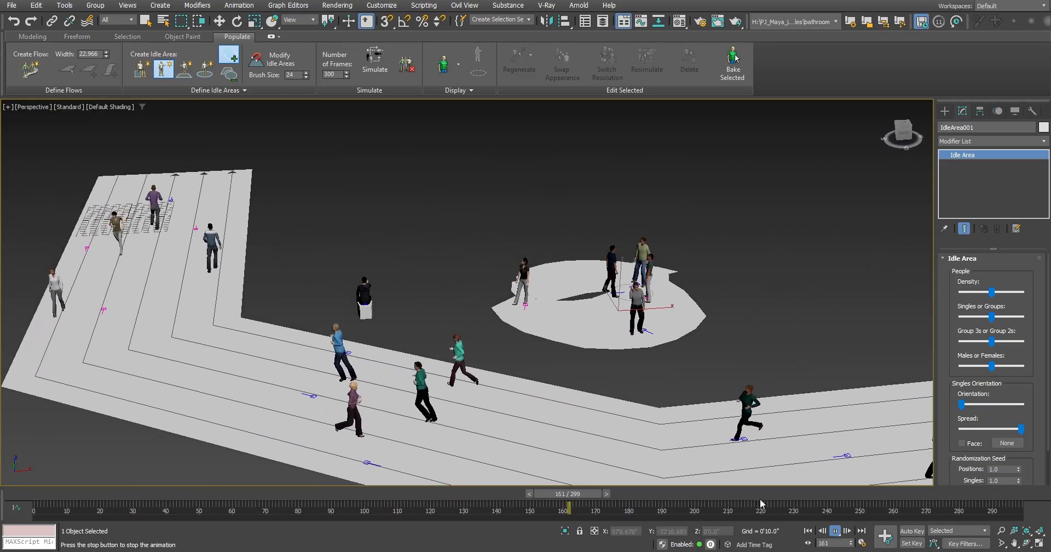
pyautogui.click(835, 532)
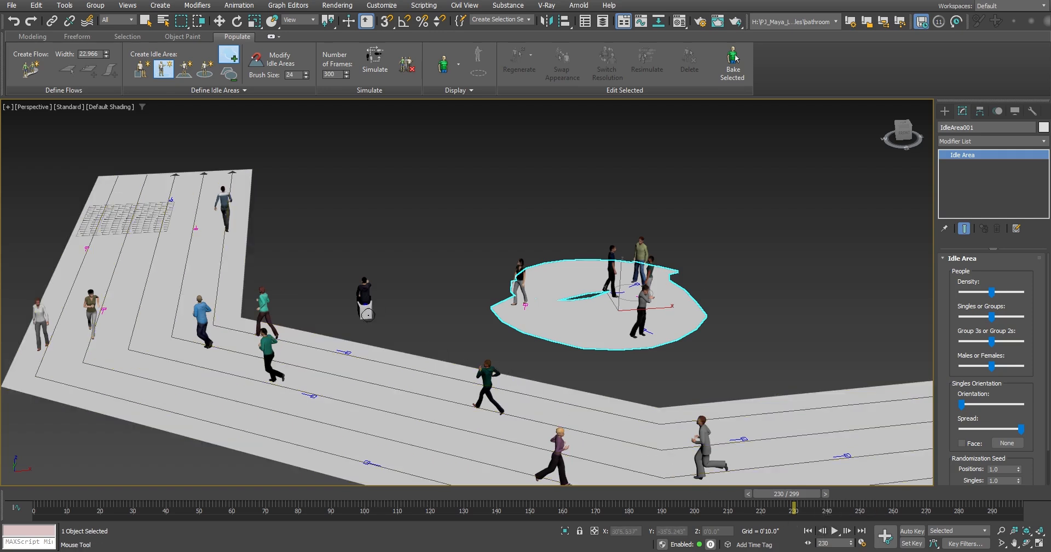
# Step: Rotate the seat inside the flow's upper bend about its vertical axis to face the flow, and move it about -4'3" along Y
pyautogui.moveTo(368, 315); pyautogui.dragTo(397, 324, button='middle')
pyautogui.press('w')
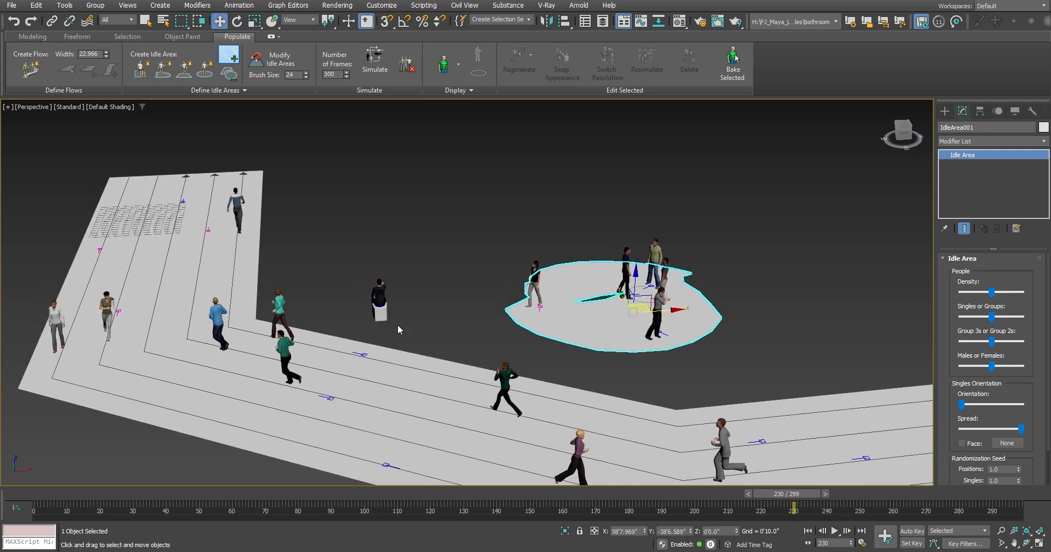
pyautogui.click(381, 317)
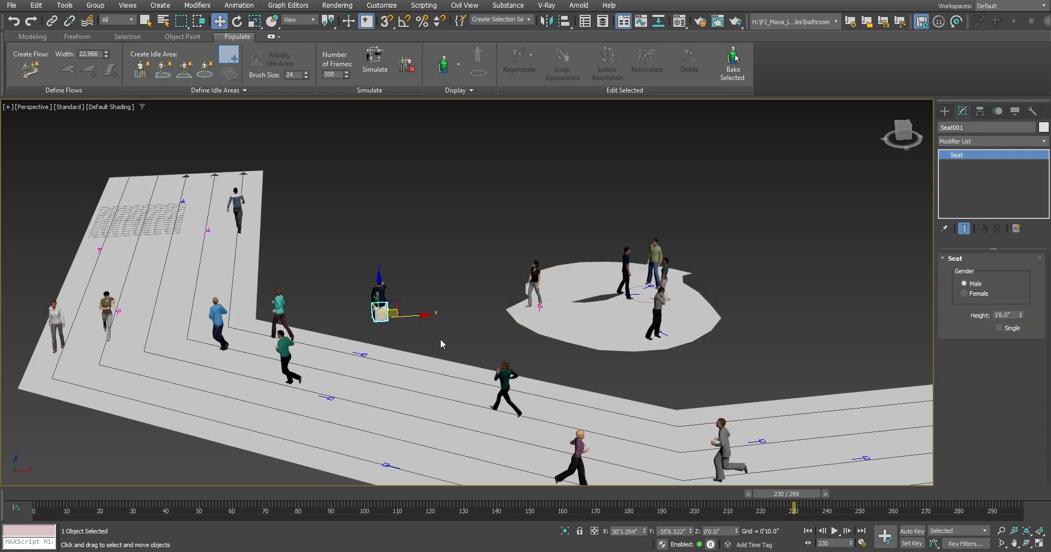
pyautogui.moveTo(441, 338); pyautogui.dragTo(498, 334, button='middle')
pyautogui.press('e')
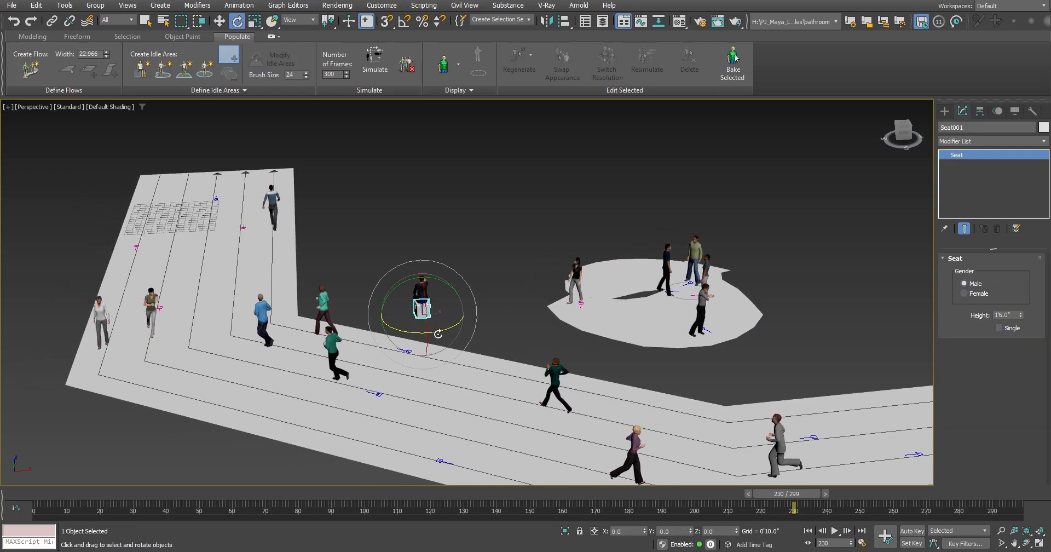
pyautogui.moveTo(439, 334); pyautogui.dragTo(516, 330)
pyautogui.moveTo(517, 330); pyautogui.dragTo(477, 357, button='middle')
pyautogui.press('w')
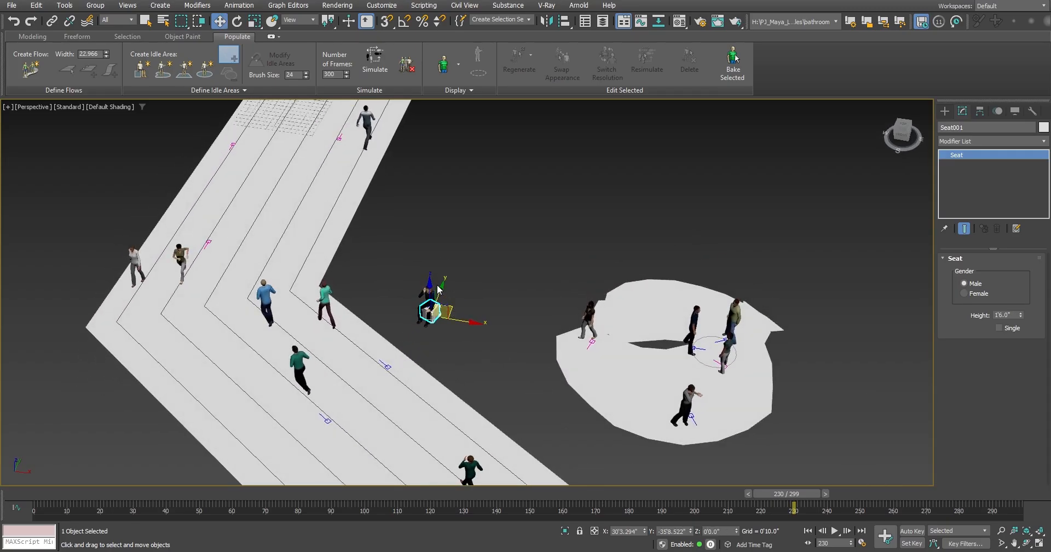
pyautogui.moveTo(438, 291); pyautogui.dragTo(424, 312)
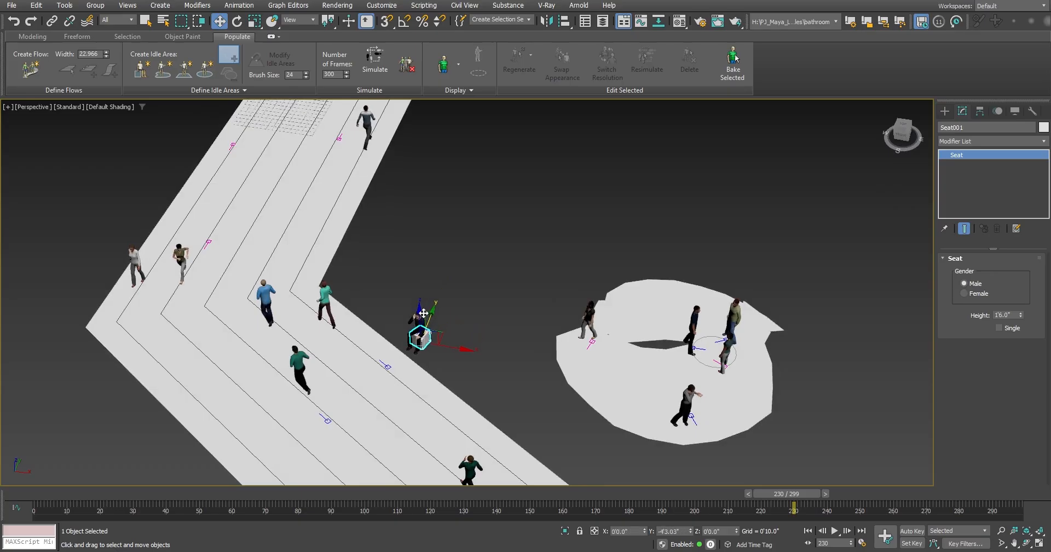
# Step: Inspect the repositioned seat from several angles, deselect it, and briefly play the crowd animation
pyautogui.scroll(-5, 469, 364)
pyautogui.moveTo(512, 411); pyautogui.dragTo(536, 299, button='middle')
pyautogui.moveTo(565, 408); pyautogui.dragTo(579, 431, button='middle')
pyautogui.keyDown('alt'); pyautogui.moveTo(578, 431); pyautogui.dragTo(565, 413, button='middle'); pyautogui.keyUp('alt')
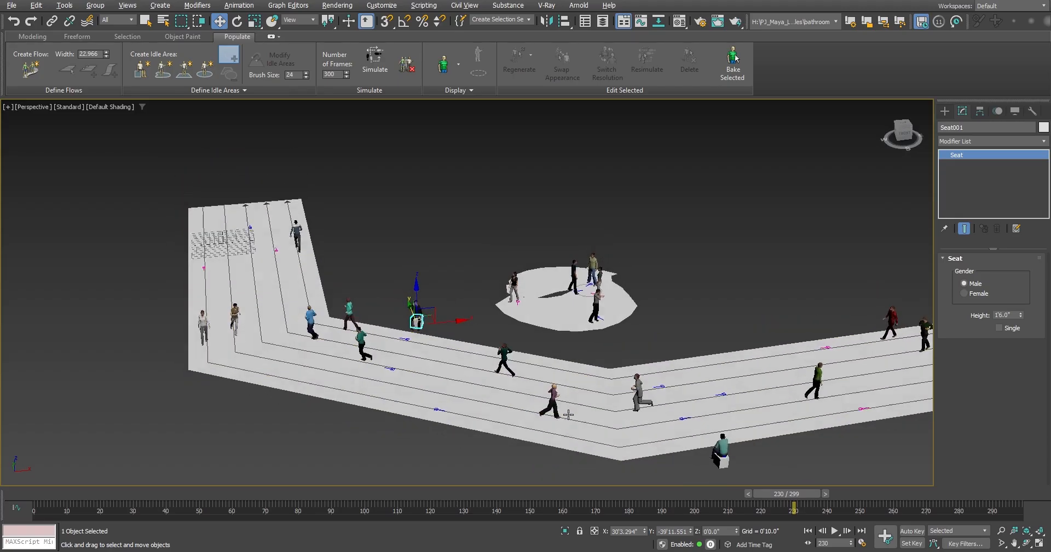
pyautogui.scroll(3, 455, 352)
pyautogui.moveTo(443, 348); pyautogui.dragTo(533, 391, button='middle')
pyautogui.keyDown('alt'); pyautogui.moveTo(533, 391); pyautogui.dragTo(518, 381, button='middle'); pyautogui.keyUp('alt')
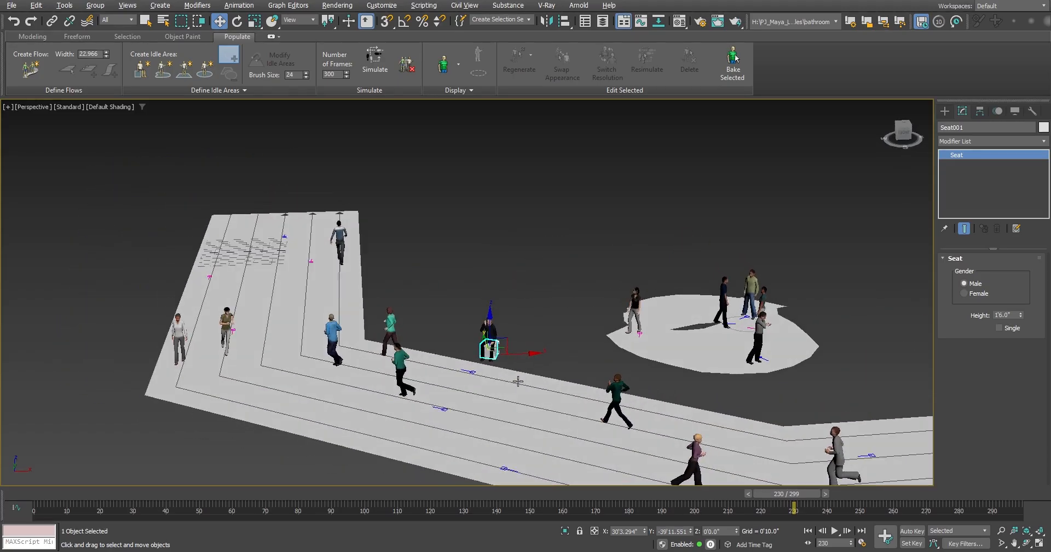
pyautogui.click(544, 338)
pyautogui.click(834, 531)
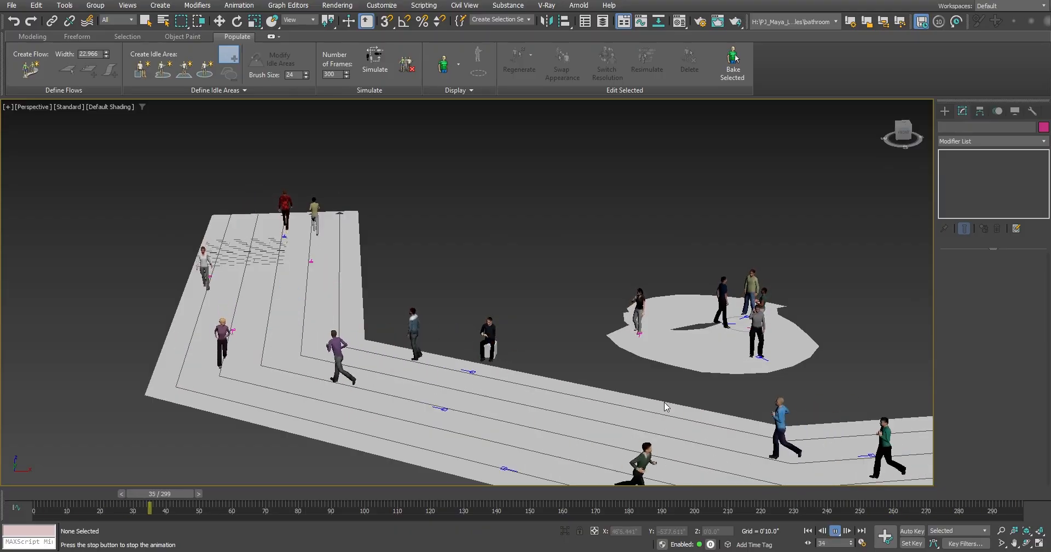
pyautogui.click(835, 530)
# Step: Frame the flow, idle area and both seats, render the perspective view at frame 73, and close the rendered image
pyautogui.moveTo(583, 345); pyautogui.dragTo(532, 333, button='middle')
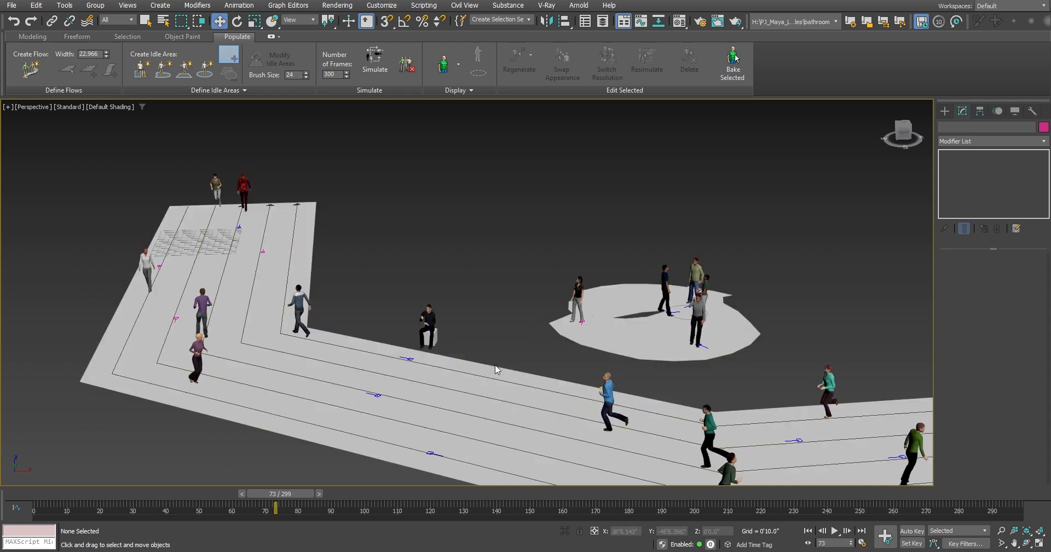
pyautogui.moveTo(706, 442); pyautogui.dragTo(562, 359, button='middle')
pyautogui.moveTo(597, 266); pyautogui.dragTo(675, 274, button='middle')
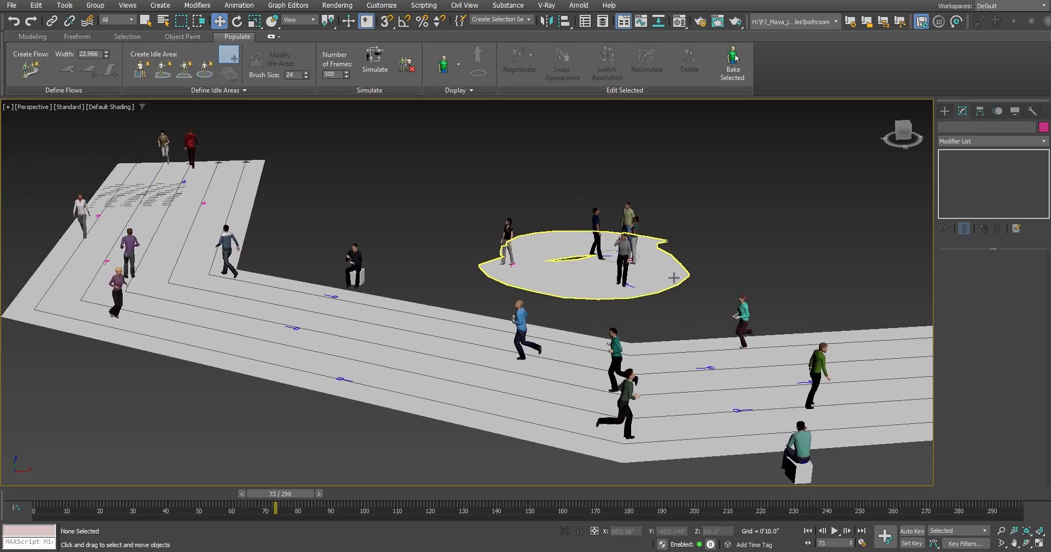
pyautogui.click(735, 23)
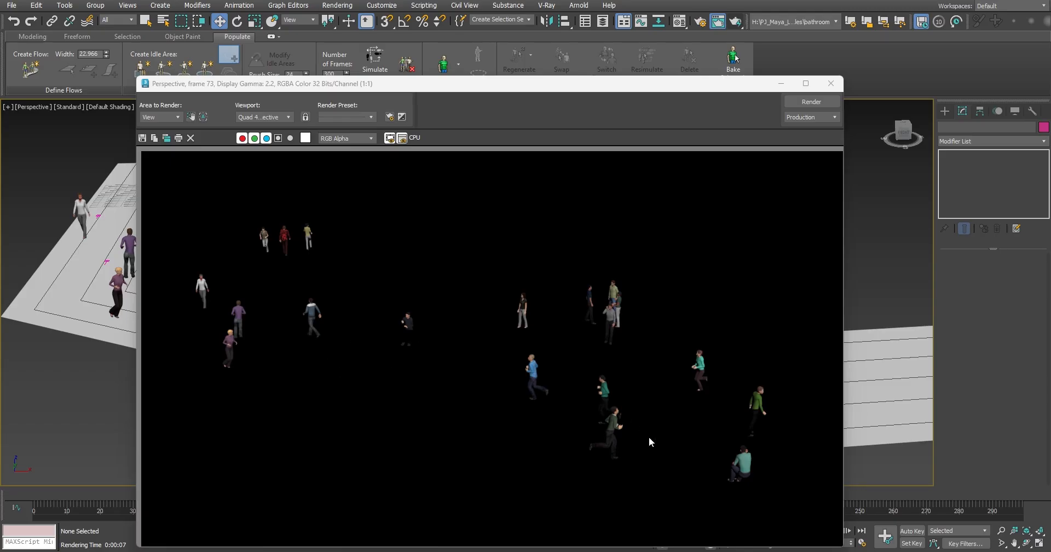
pyautogui.click(831, 83)
# Step: Create a standing cylinder beside the seat inside the bend, about 6.3" in radius and 1'6.7" high
pyautogui.scroll(5, 447, 293)
pyautogui.scroll(5, 447, 296)
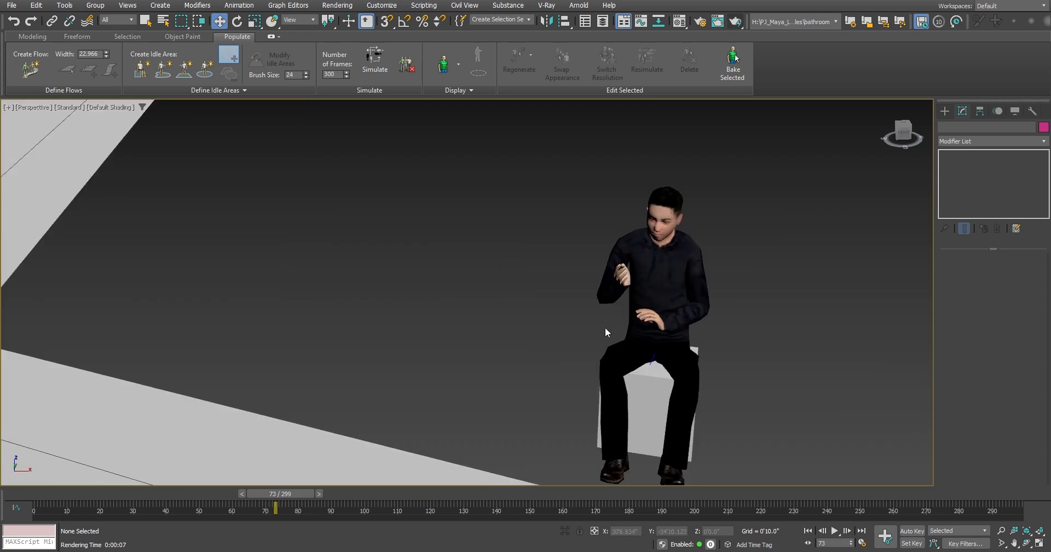
pyautogui.moveTo(605, 329); pyautogui.dragTo(548, 319, button='middle')
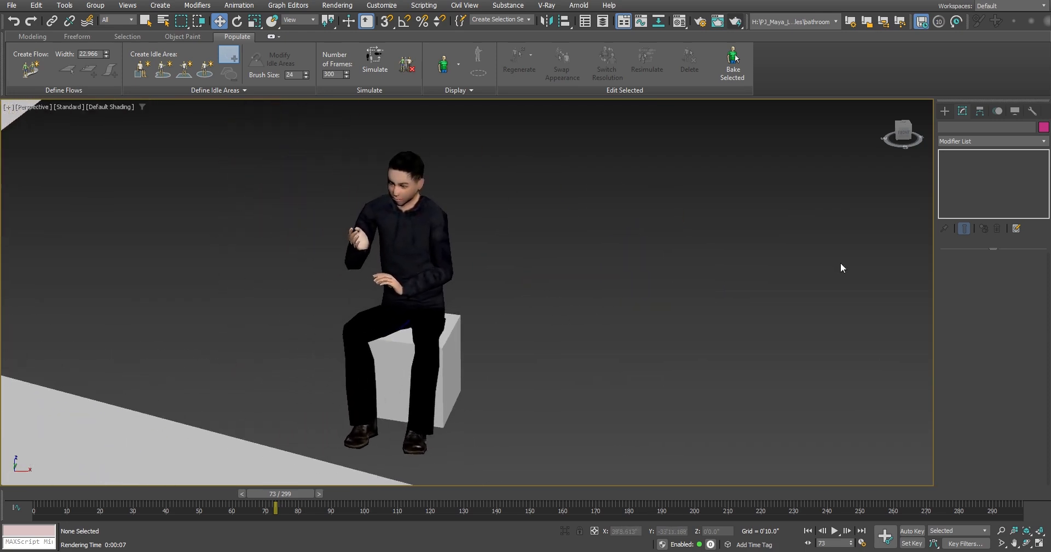
pyautogui.click(945, 111)
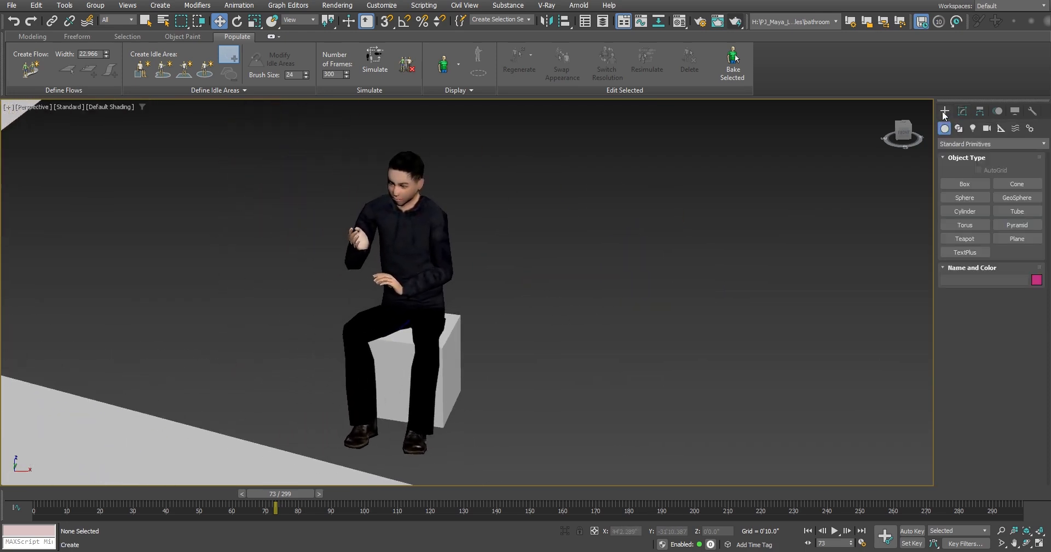
pyautogui.click(965, 211)
pyautogui.moveTo(495, 424); pyautogui.dragTo(524, 433)
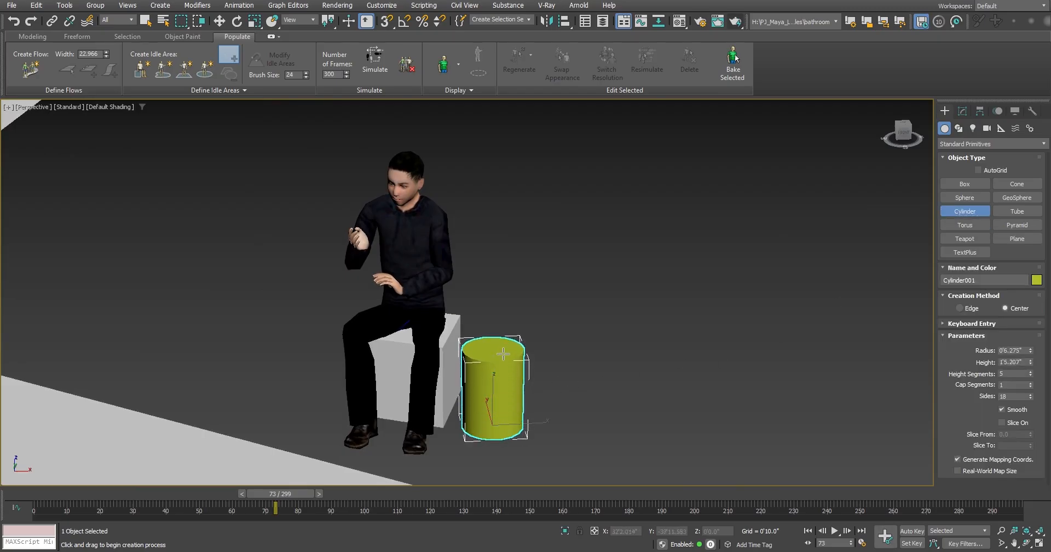
pyautogui.click(504, 348)
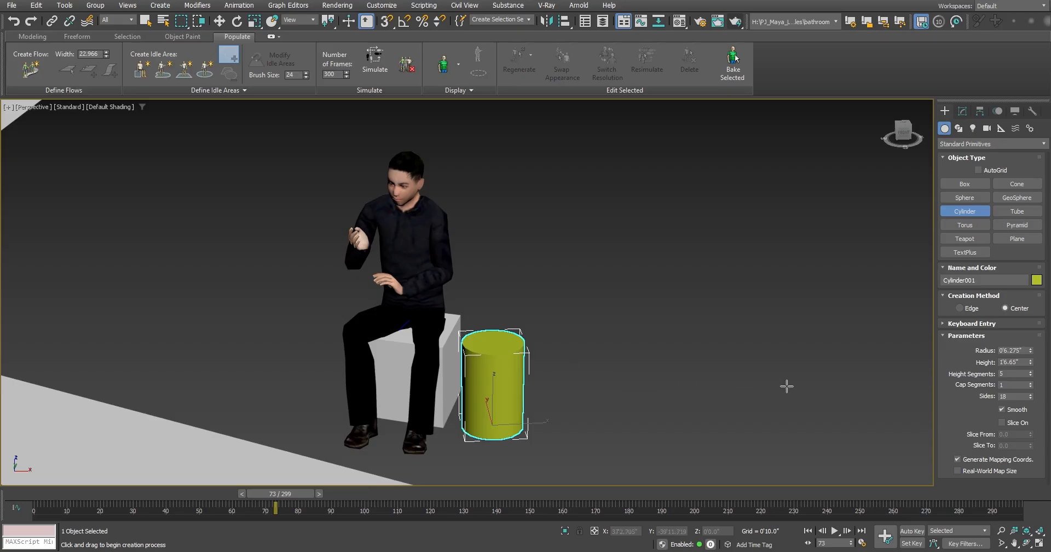
# Step: Enlarge the cylinder to about 7.7" radius and 1'7.6" height, and align its centre to the seat's centre in X, Y and Z
pyautogui.moveTo(1031, 351); pyautogui.dragTo(1031, 342)
pyautogui.press('w')
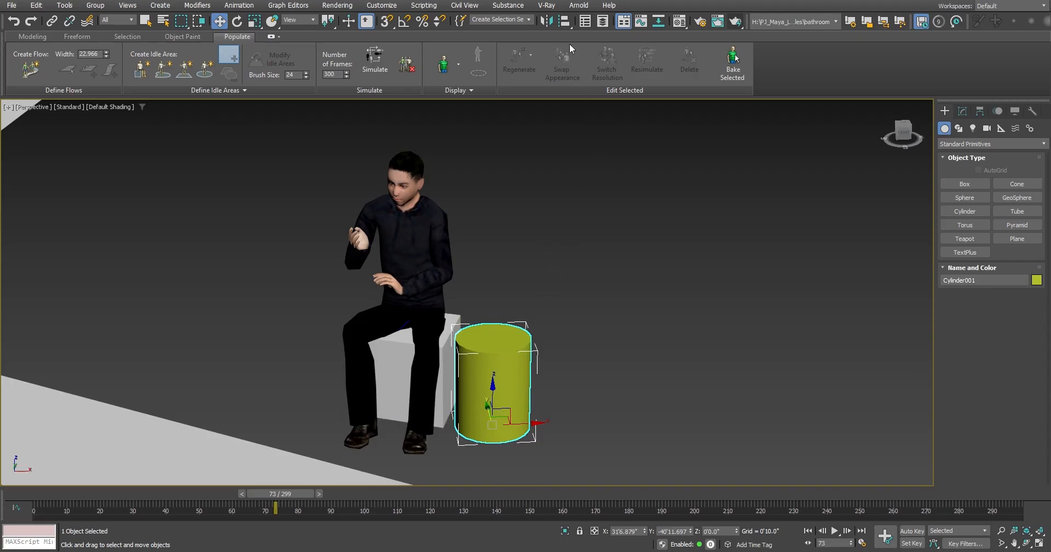
pyautogui.click(564, 28)
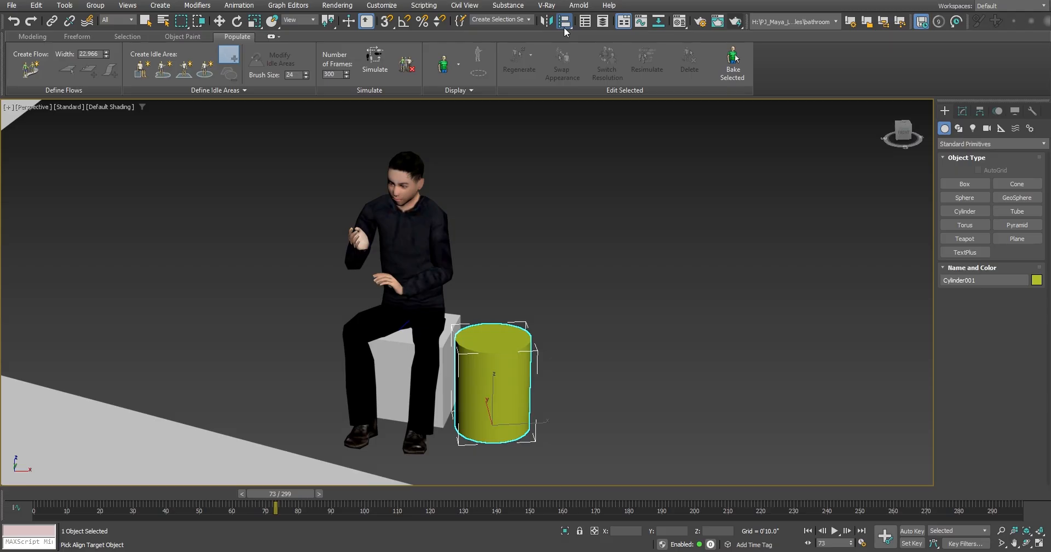
pyautogui.click(401, 379)
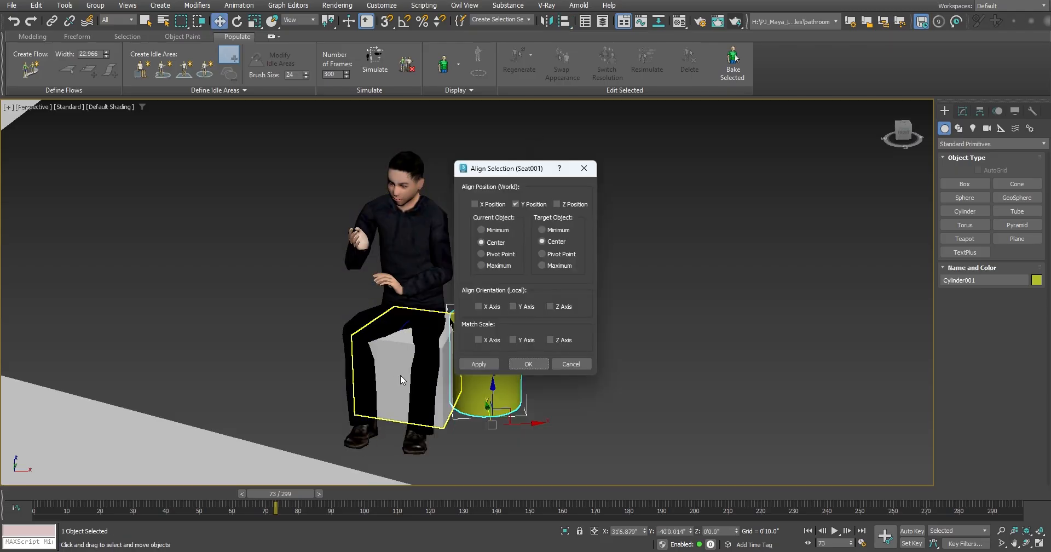
pyautogui.click(490, 204)
pyautogui.click(558, 205)
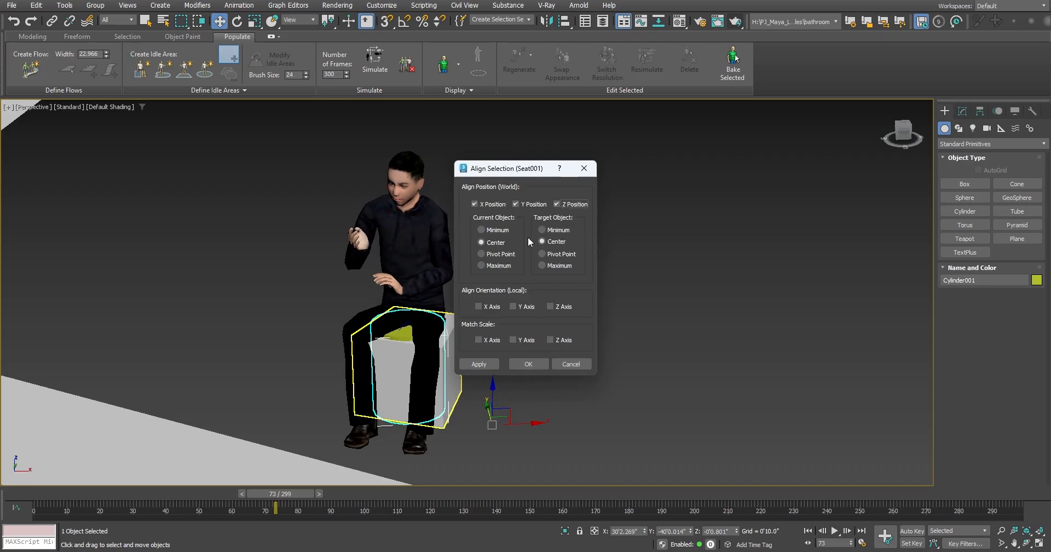
pyautogui.click(527, 364)
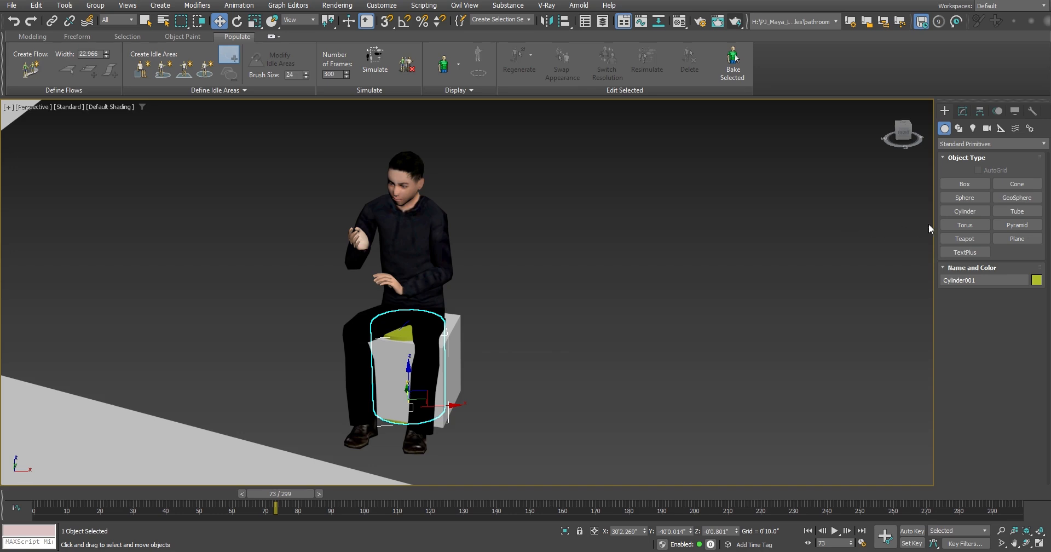
# Step: Set the cylinder's height to about 1'7.2", render the perspective view at frame 73, and close the rendered image
pyautogui.click(963, 111)
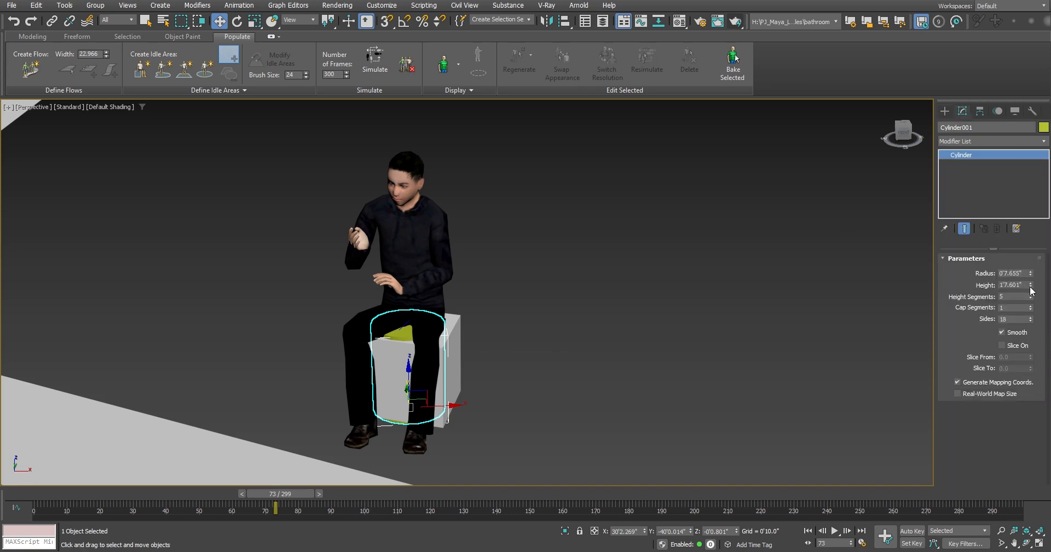
pyautogui.moveTo(1031, 287); pyautogui.dragTo(1031, 287)
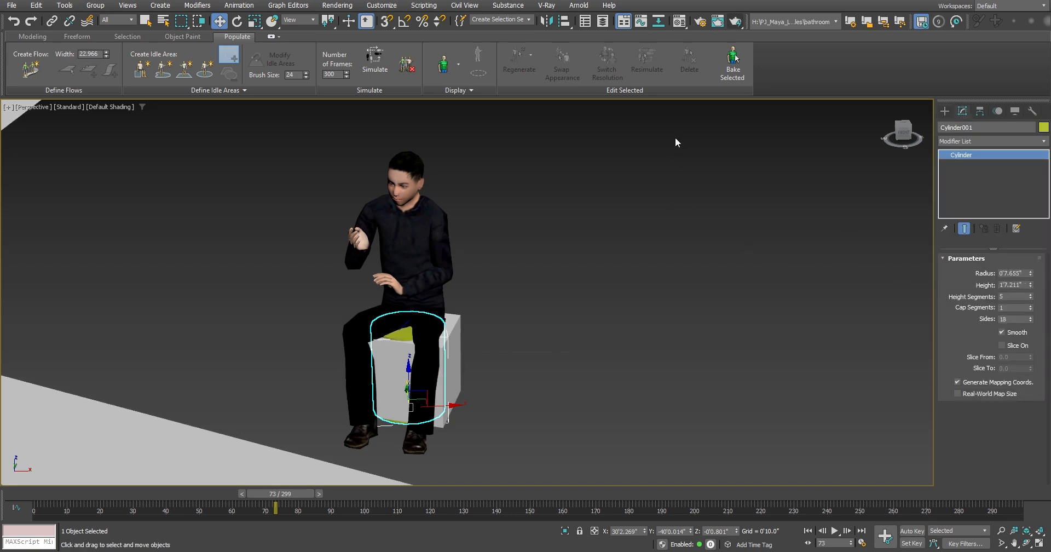
pyautogui.click(735, 21)
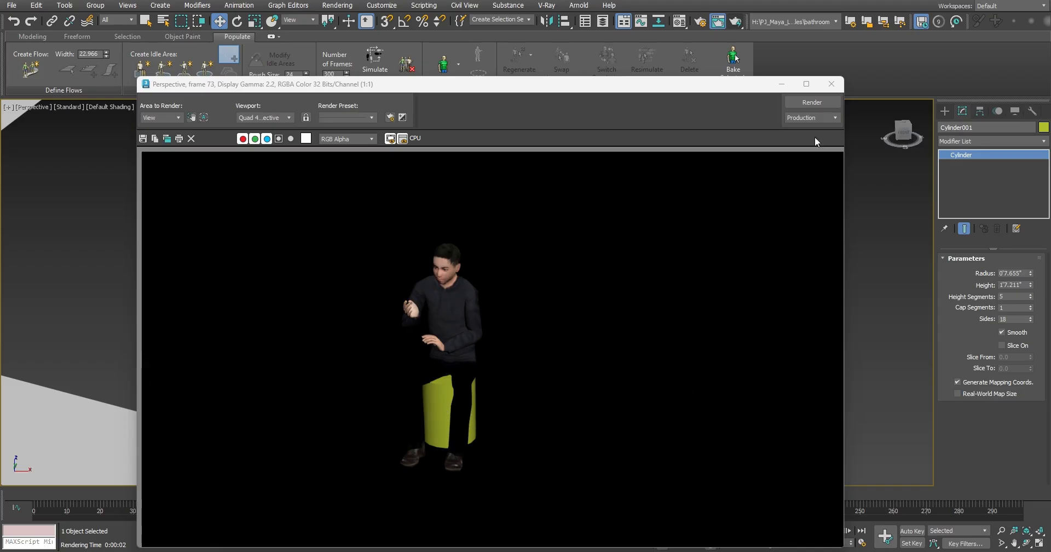
pyautogui.click(831, 84)
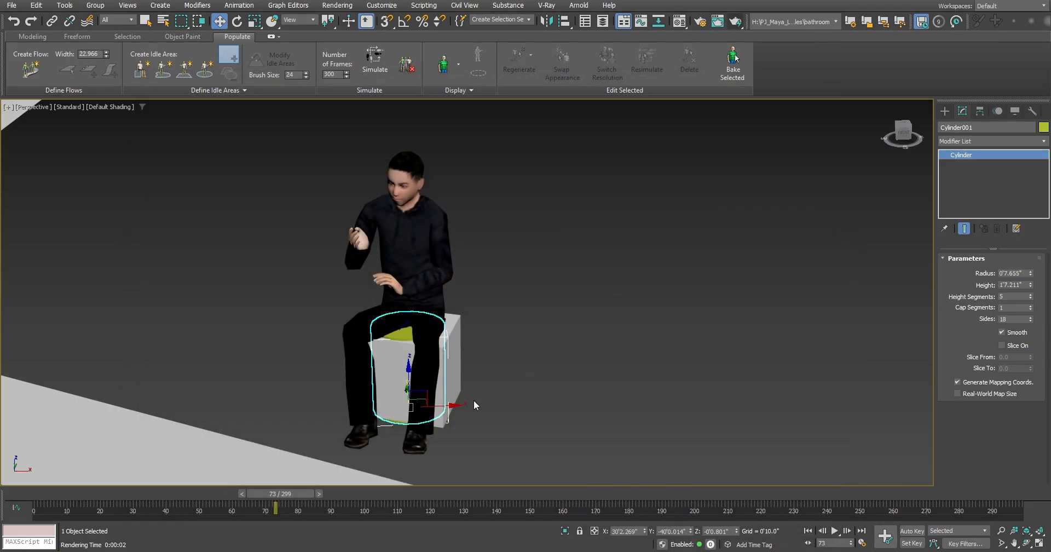
# Step: Delete the cylinder placed inside the seat
pyautogui.press('Delete')
pyautogui.scroll(-4, 489, 384)
pyautogui.moveTo(533, 429); pyautogui.dragTo(591, 370, button='middle')
pyautogui.scroll(-5, 535, 400)
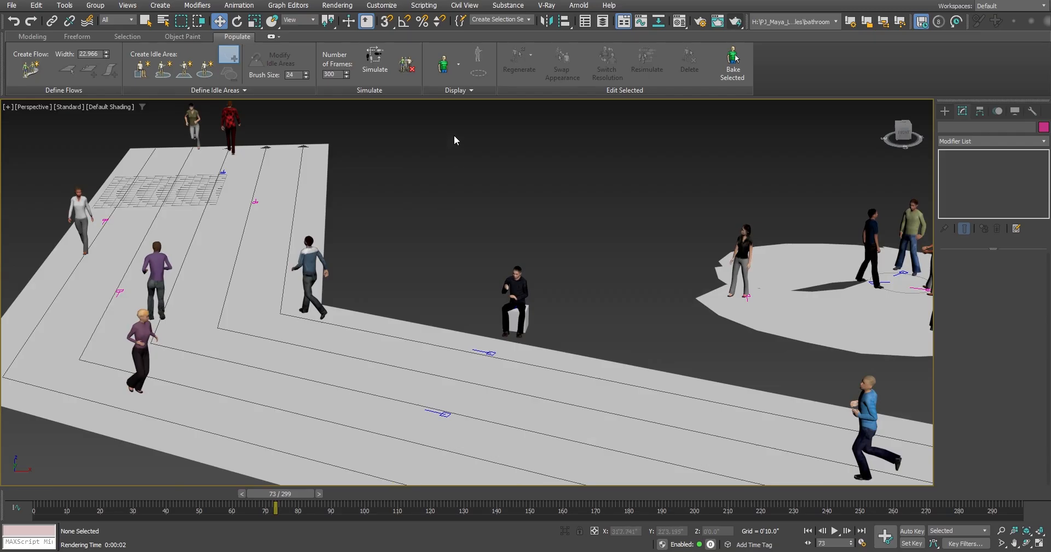
pyautogui.moveTo(462, 178); pyautogui.dragTo(454, 172, button='middle')
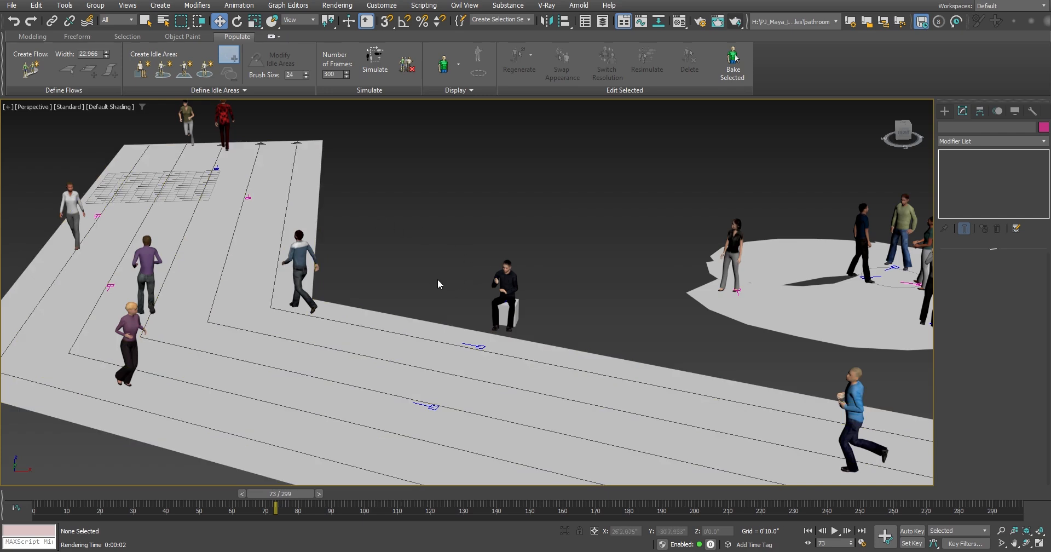
pyautogui.moveTo(410, 262); pyautogui.dragTo(433, 265, button='middle')
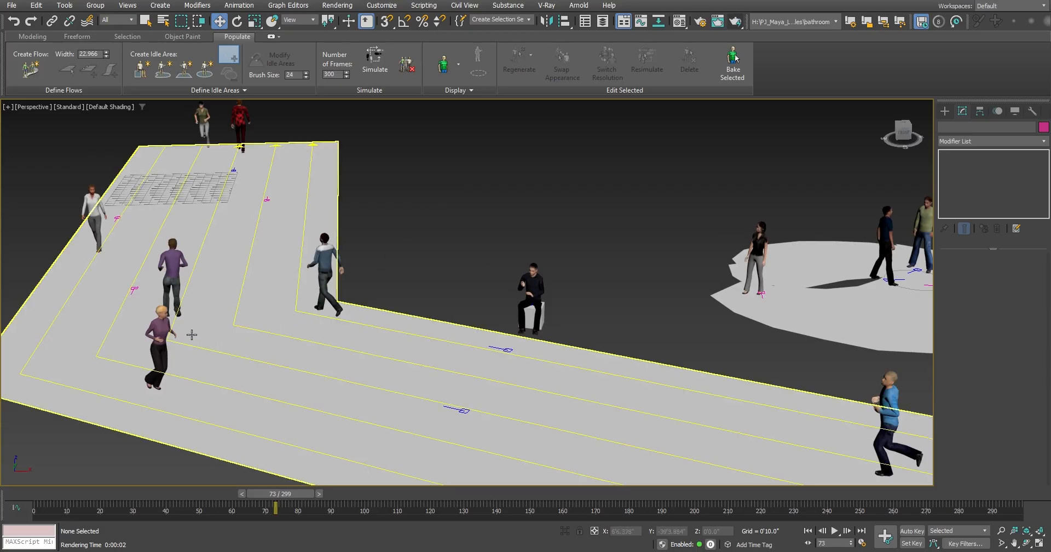
# Step: Regenerate the blonde woman at the flow's bend through the Appearance UI, using the light-skinned woman's portrait as the source of appearance attributes
pyautogui.click(161, 329)
pyautogui.scroll(5, 201, 312)
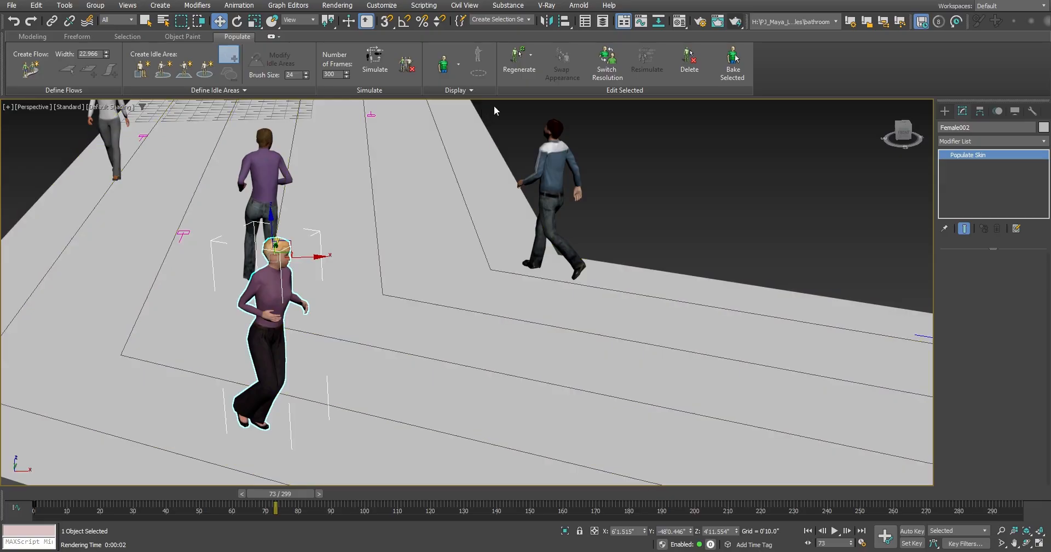
pyautogui.click(531, 56)
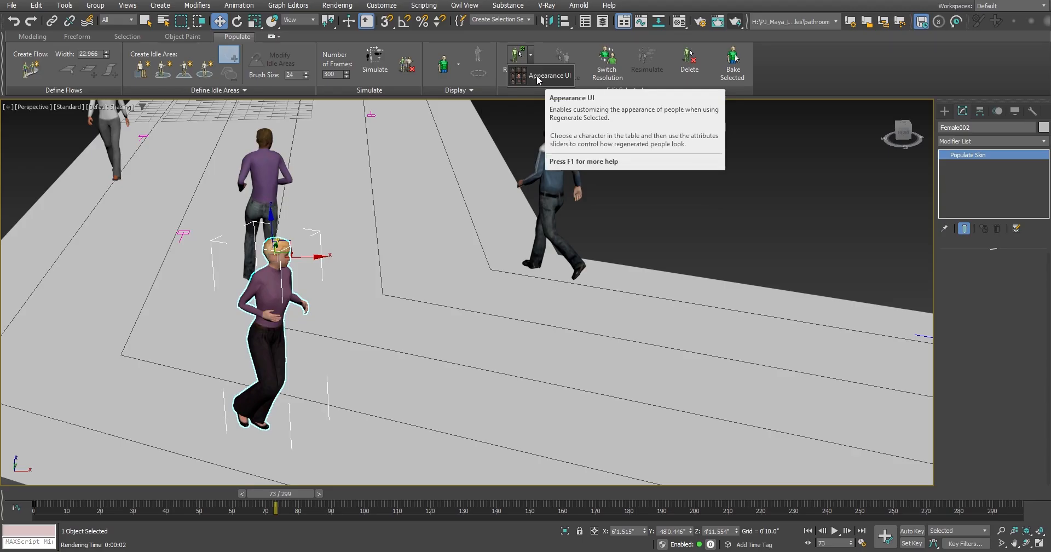
pyautogui.click(538, 77)
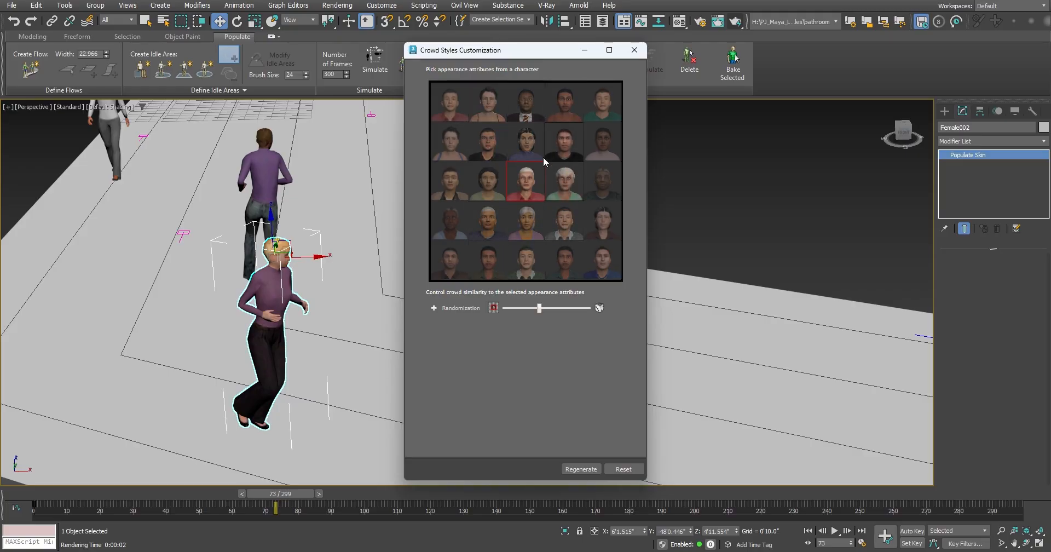
pyautogui.click(458, 146)
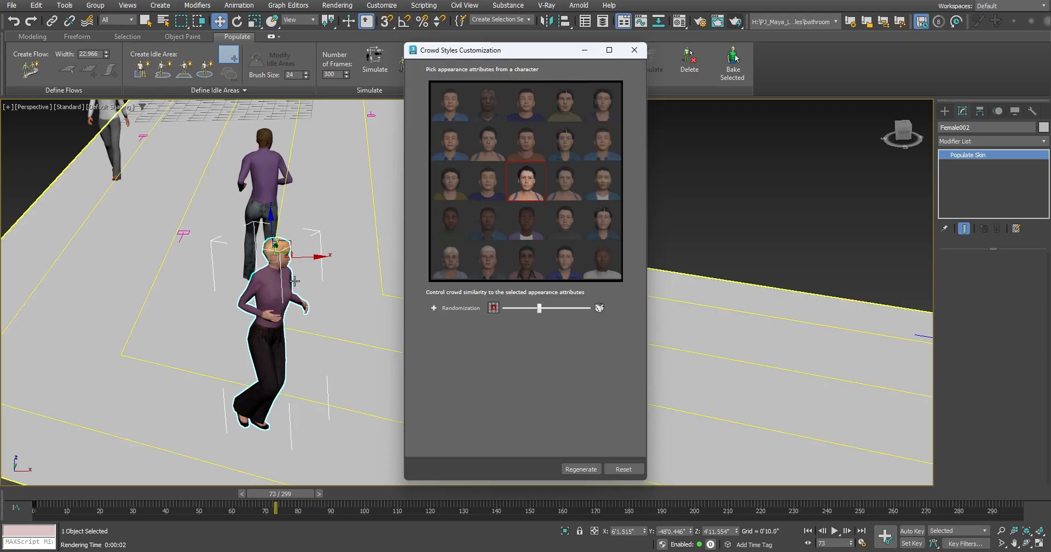
pyautogui.moveTo(295, 273)
pyautogui.mouseDown(button='middle')
pyautogui.moveTo(315, 257)
pyautogui.moveTo(286, 269)
pyautogui.mouseUp(button='middle')
pyautogui.scroll(3, 304, 262)
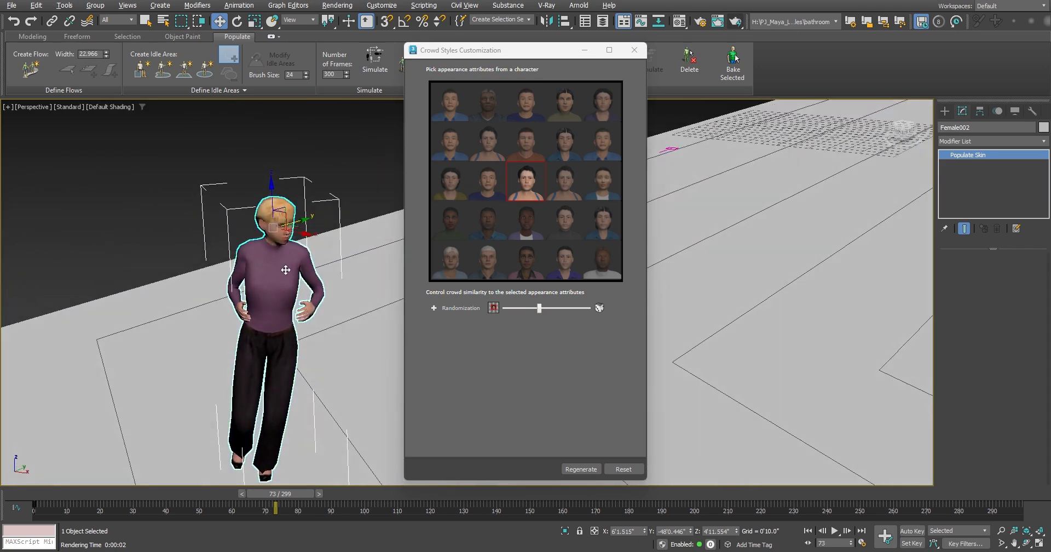
pyautogui.click(586, 469)
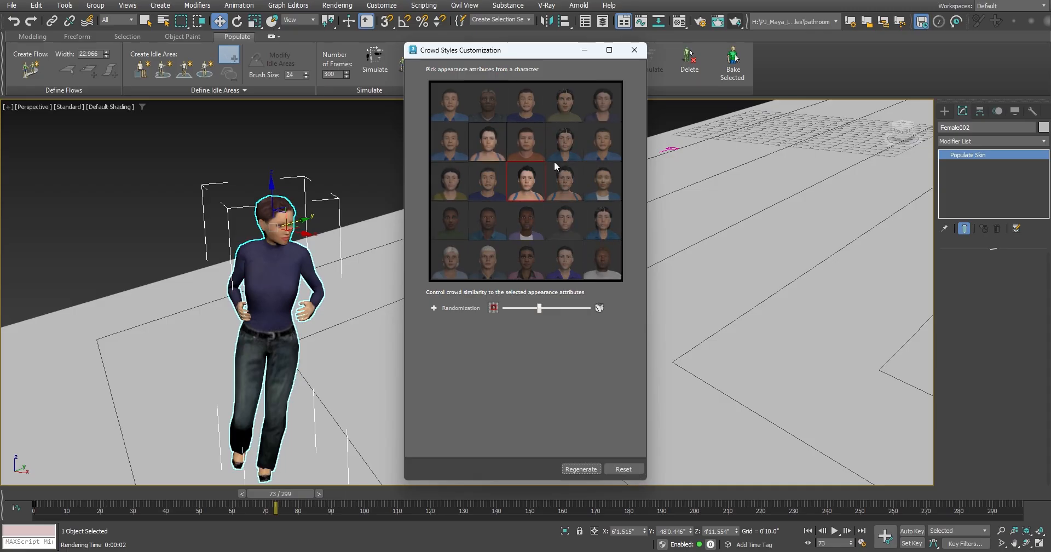
# Step: Try a higher appearance randomization, reset the crowd style attributes, and close the customization dialog
pyautogui.moveTo(540, 310); pyautogui.dragTo(557, 311)
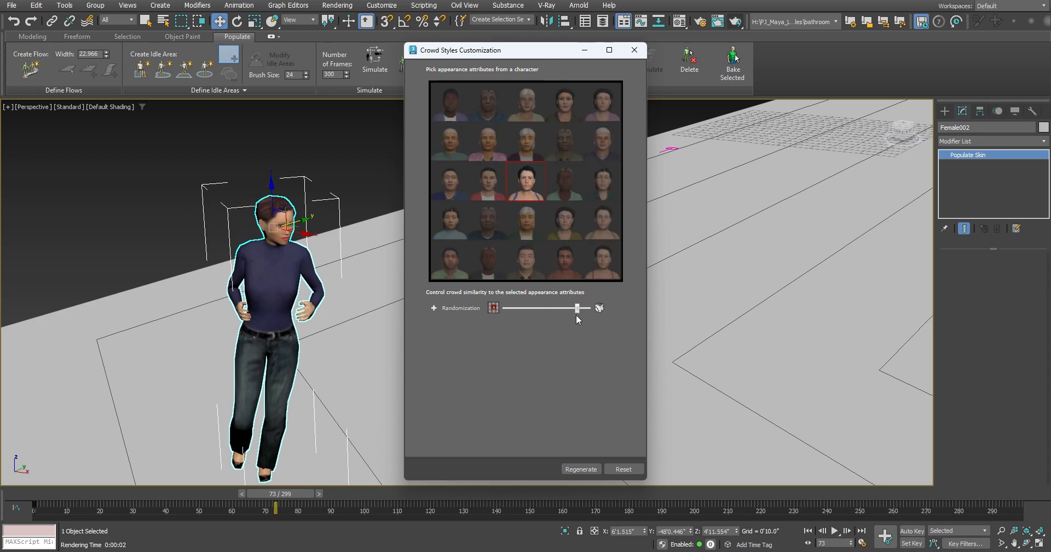
pyautogui.click(623, 469)
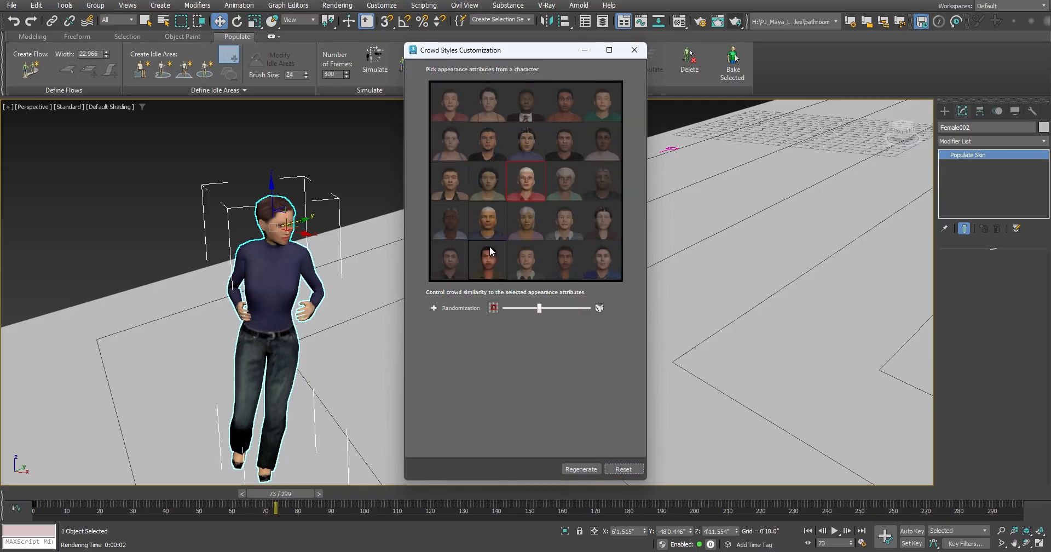
pyautogui.click(634, 51)
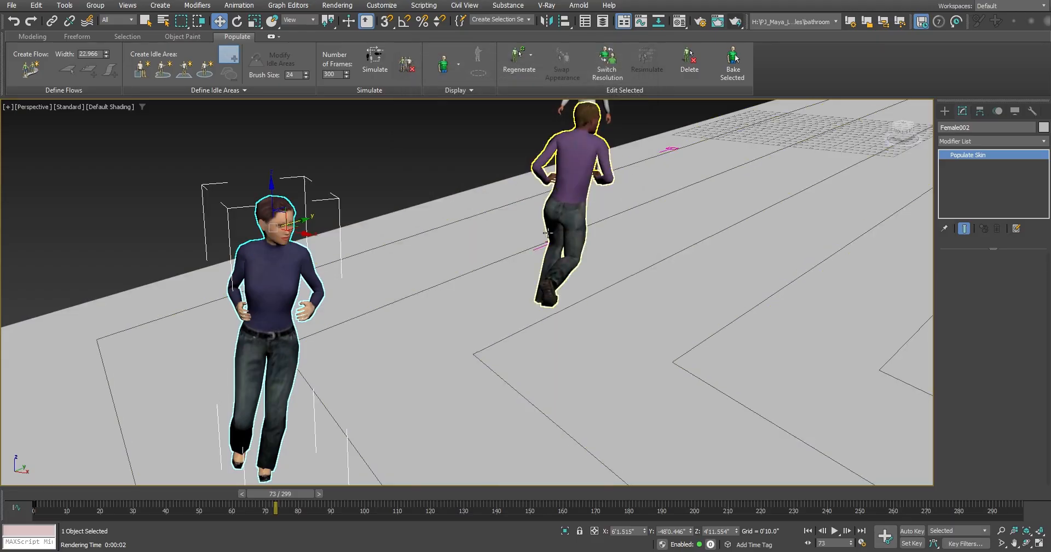
# Step: Examine the regenerated woman's face up close and switch her to high resolution
pyautogui.keyDown('alt'); pyautogui.moveTo(539, 288); pyautogui.dragTo(489, 294, button='middle'); pyautogui.keyUp('alt')
pyautogui.scroll(-3, 528, 301)
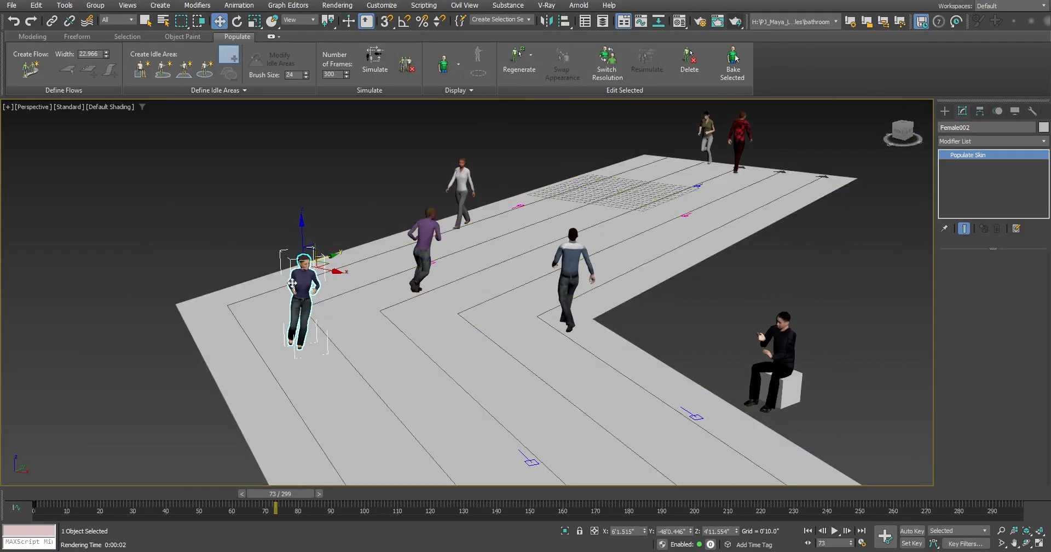
pyautogui.press('z')
pyautogui.scroll(5, 367, 247)
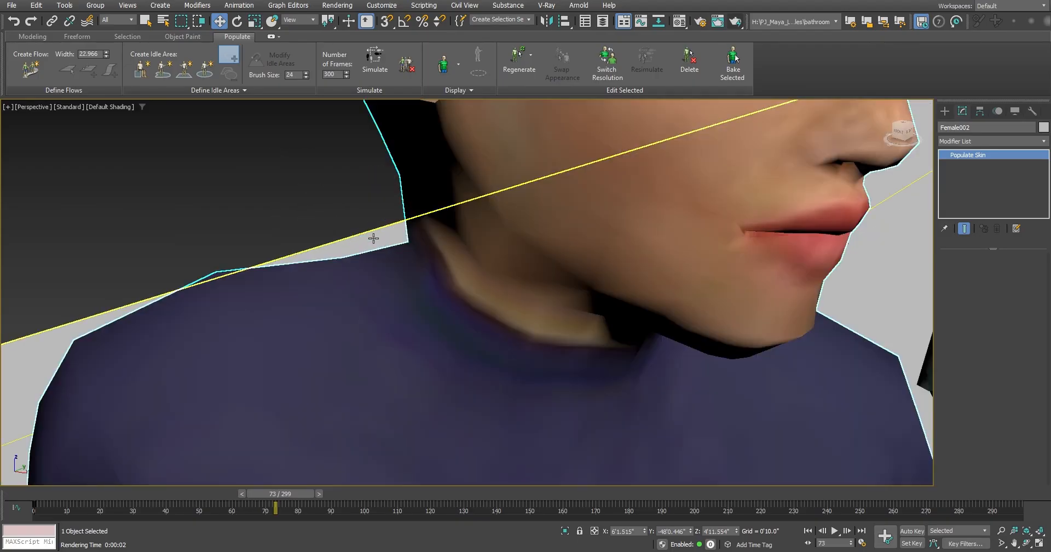
pyautogui.scroll(-3, 480, 283)
pyautogui.moveTo(477, 286); pyautogui.dragTo(393, 377, button='middle')
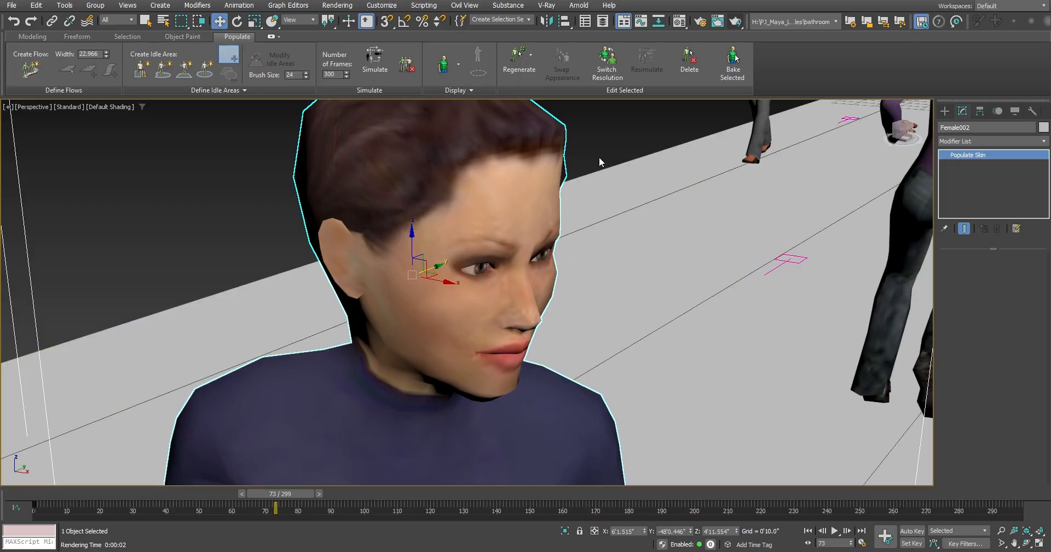
pyautogui.click(606, 71)
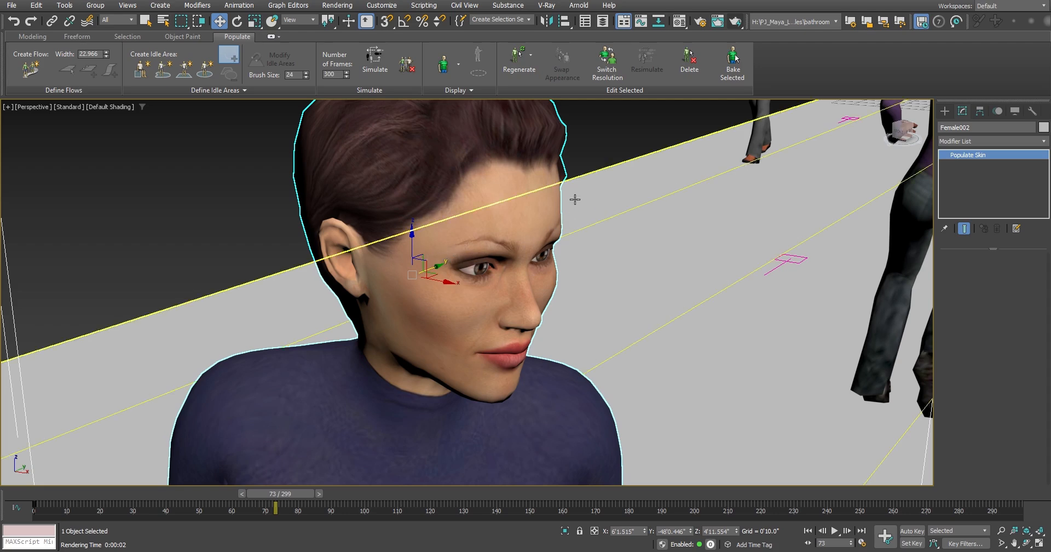
# Step: Display the whole crowd as stick figures
pyautogui.scroll(-10, 610, 248)
pyautogui.moveTo(658, 265); pyautogui.dragTo(541, 273, button='middle')
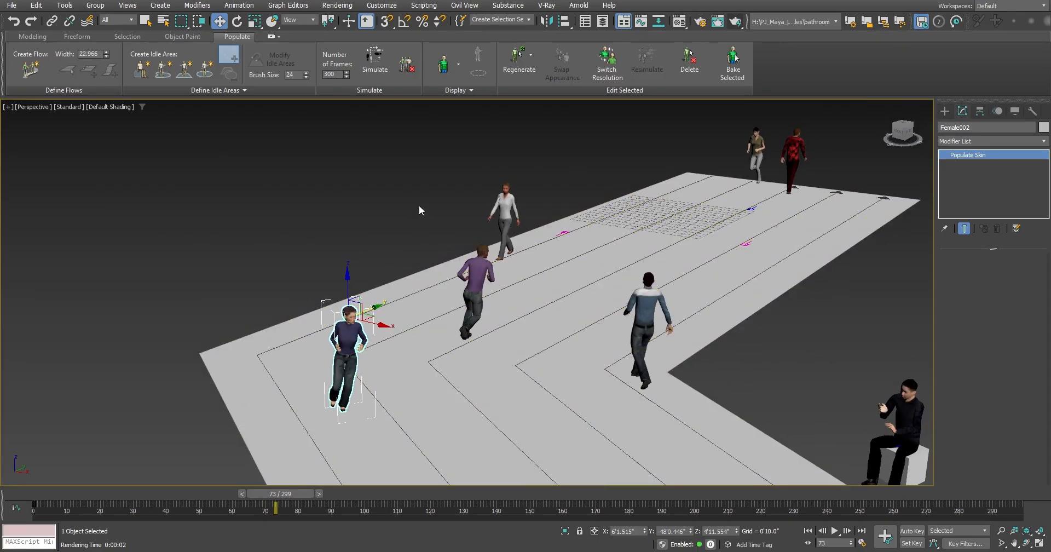
pyautogui.click(459, 65)
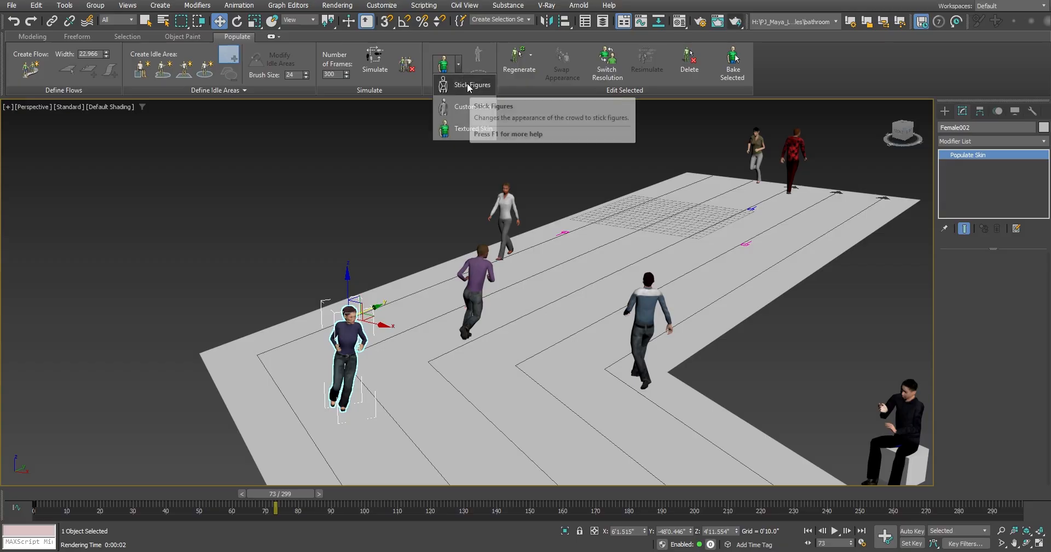
pyautogui.click(467, 83)
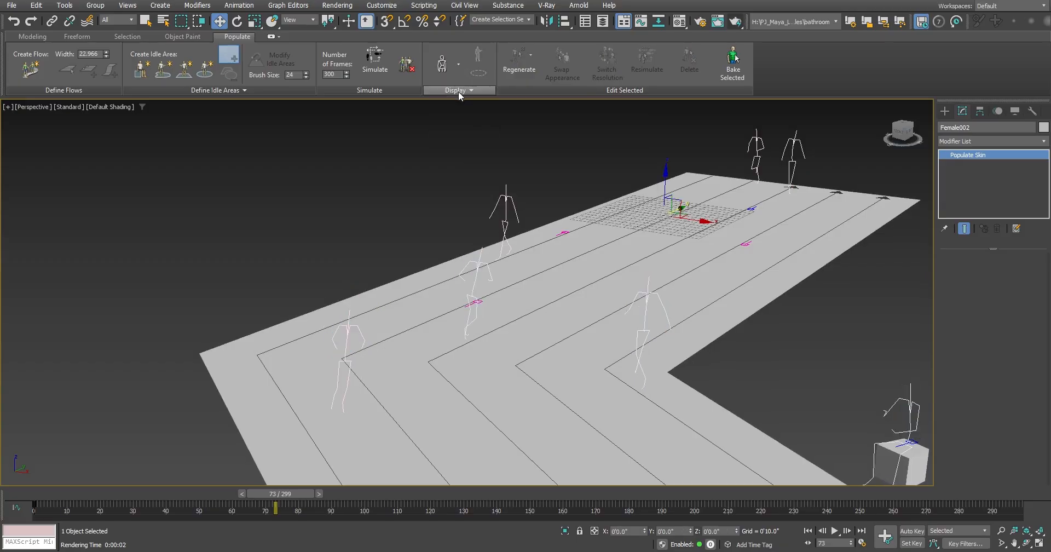
# Step: Play the crowd animation and examine the stick figures moving along the flow and sitting on the seat
pyautogui.click(835, 531)
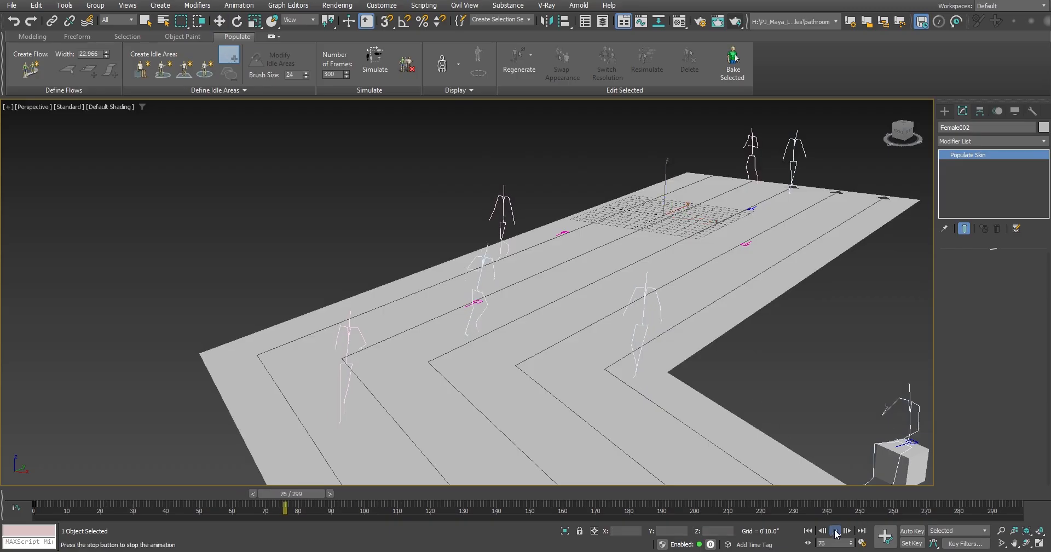
pyautogui.moveTo(791, 380); pyautogui.dragTo(636, 335, button='middle')
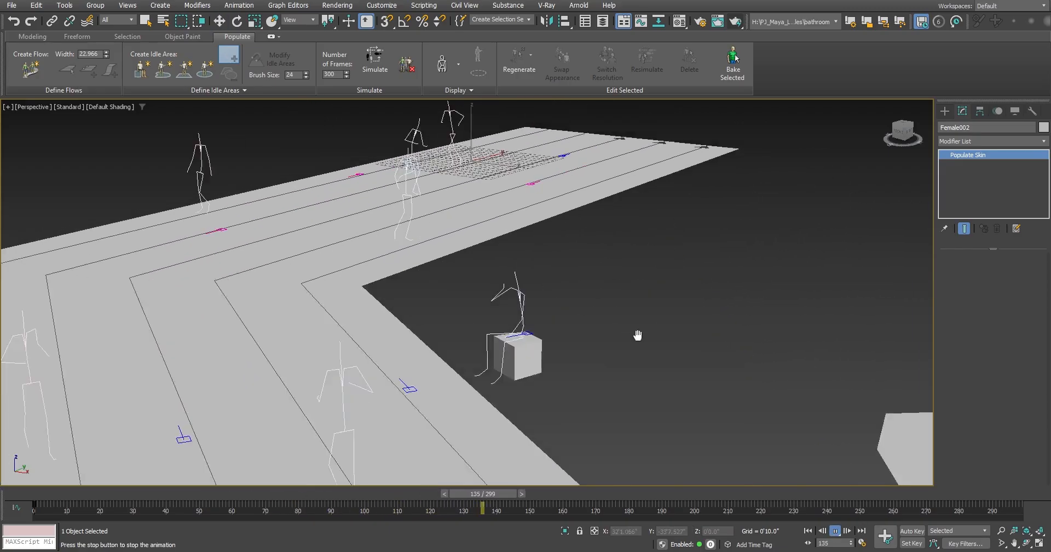
pyautogui.scroll(-3, 585, 356)
pyautogui.moveTo(585, 357); pyautogui.dragTo(698, 350, button='middle')
pyautogui.scroll(3, 626, 330)
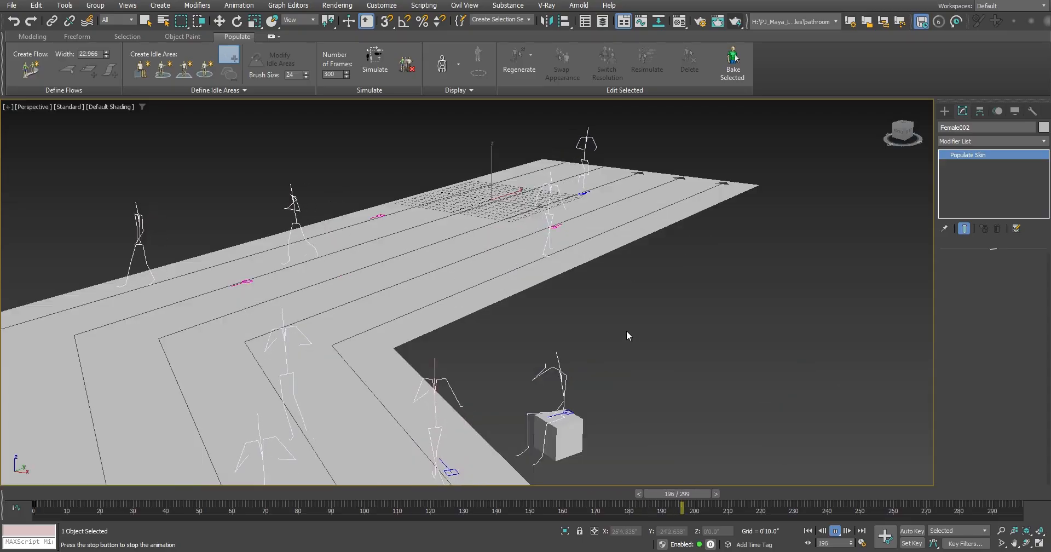
pyautogui.moveTo(626, 331); pyautogui.dragTo(685, 352, button='middle')
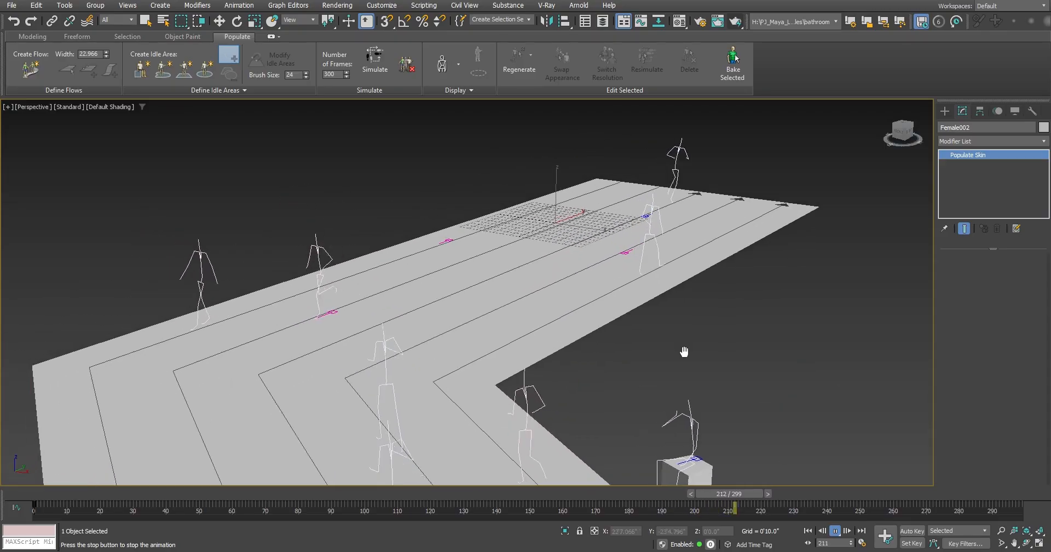
# Step: Display the crowd with custom skin, switch it to textured skin, and stop the playback
pyautogui.click(459, 64)
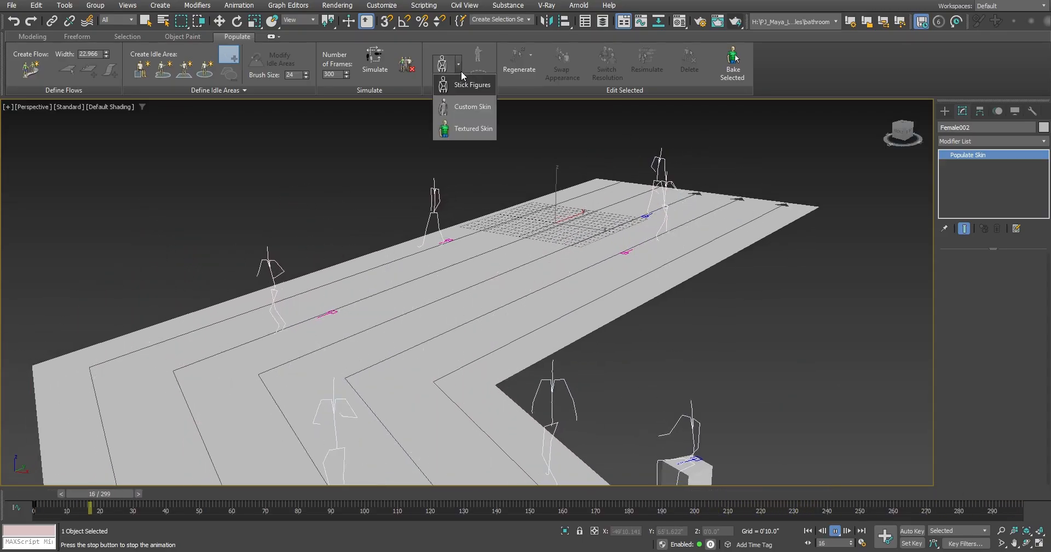
pyautogui.click(455, 106)
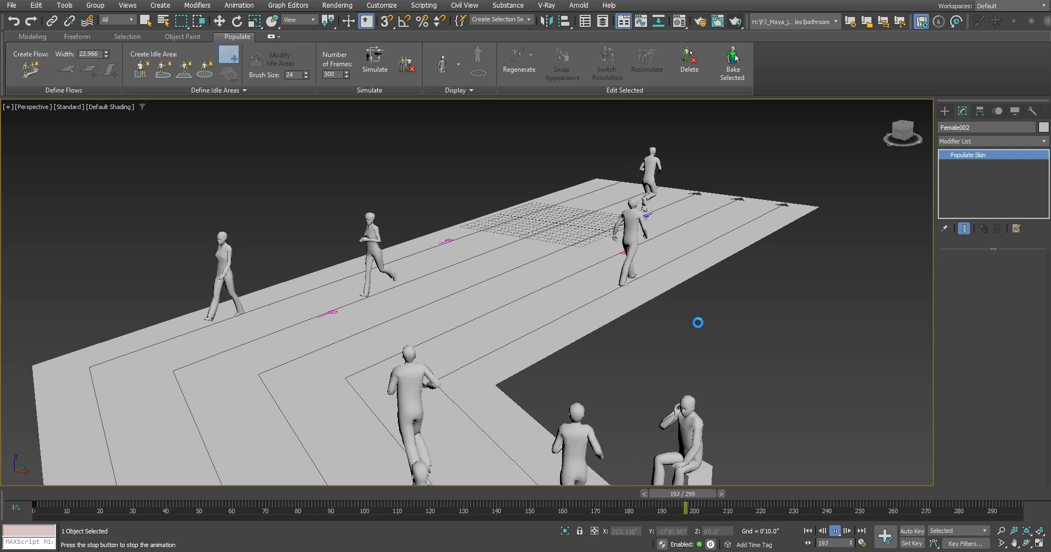
pyautogui.click(458, 64)
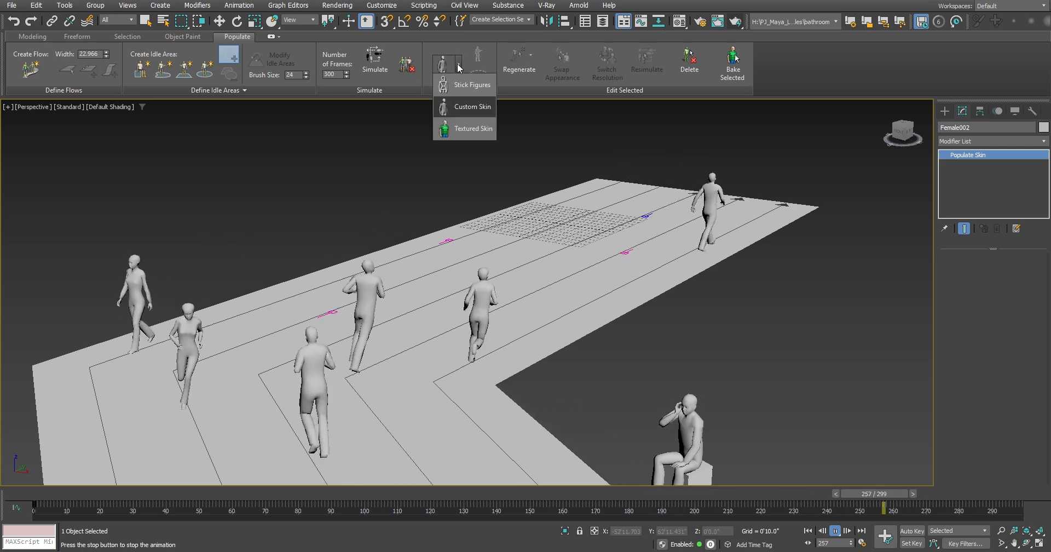
pyautogui.click(462, 131)
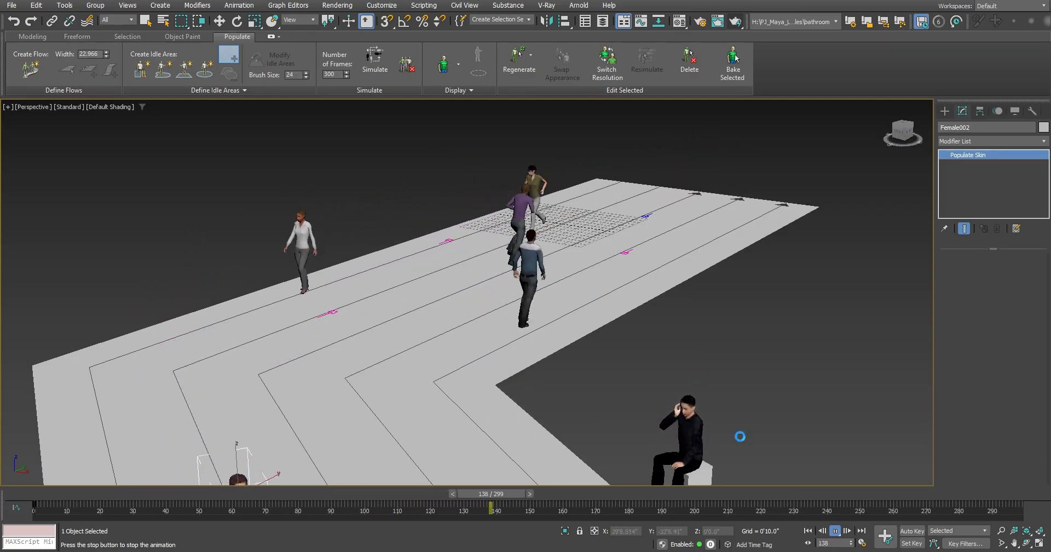
pyautogui.click(838, 533)
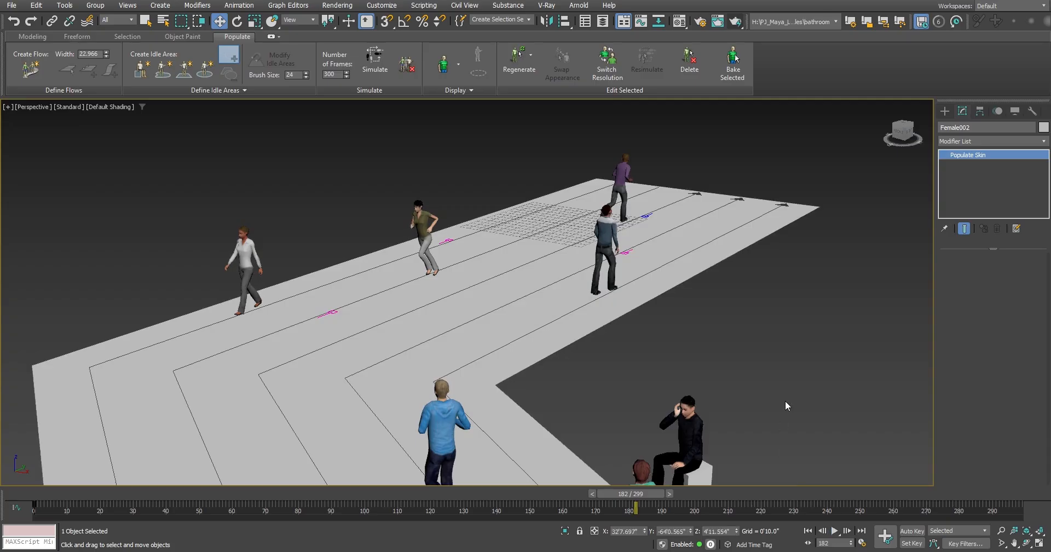
# Step: Delete the man in the blue hoodie walking near the flow's inner corner from the crowd
pyautogui.moveTo(786, 401); pyautogui.dragTo(767, 389, button='middle')
pyautogui.click(735, 370)
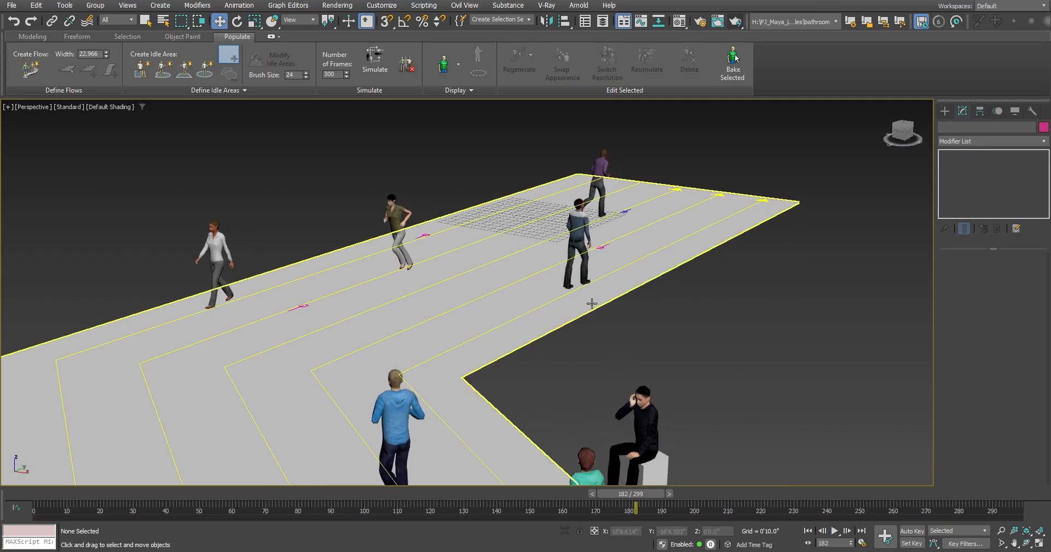
pyautogui.moveTo(575, 404); pyautogui.dragTo(642, 361, button='middle')
pyautogui.click(530, 318)
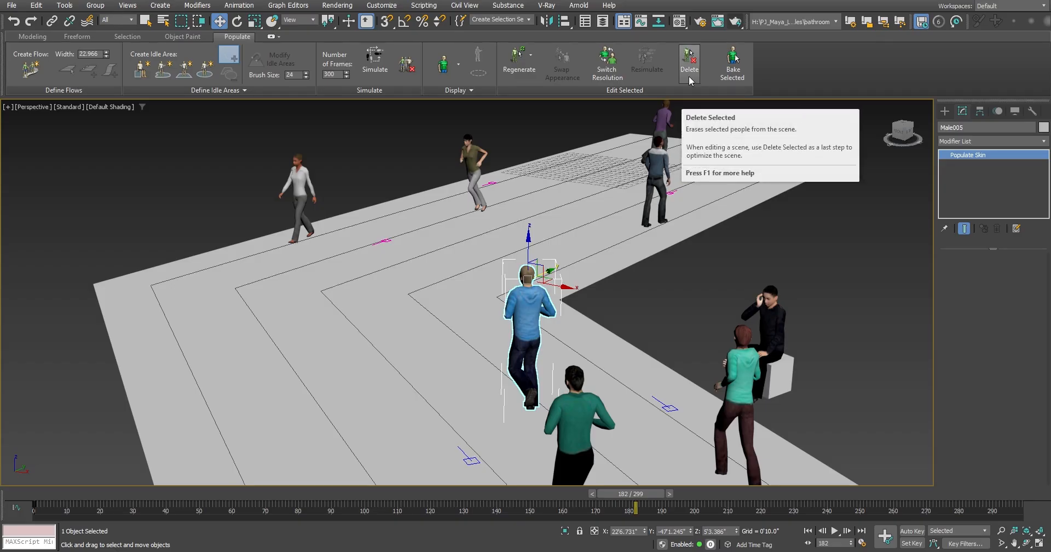
pyautogui.click(689, 76)
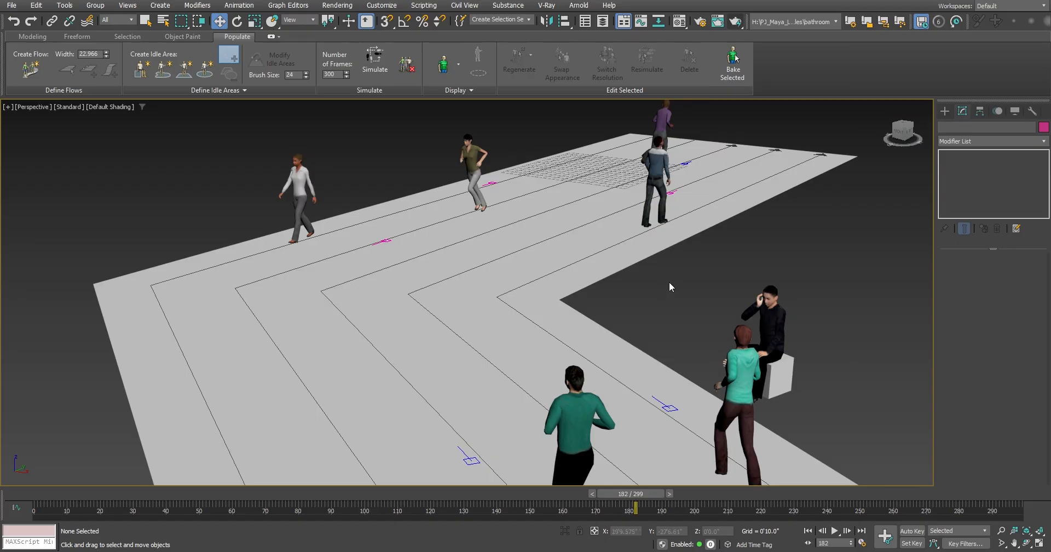
# Step: Bake the woman in the dark purple sweater on the flow into standard keyframe animation
pyautogui.scroll(-3, 662, 297)
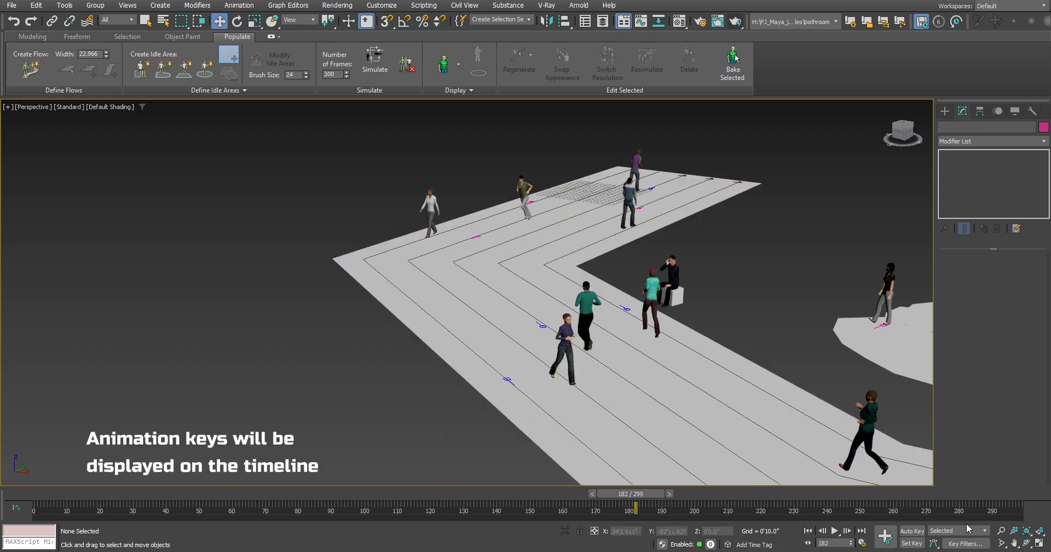
pyautogui.click(567, 332)
pyautogui.scroll(4, 567, 333)
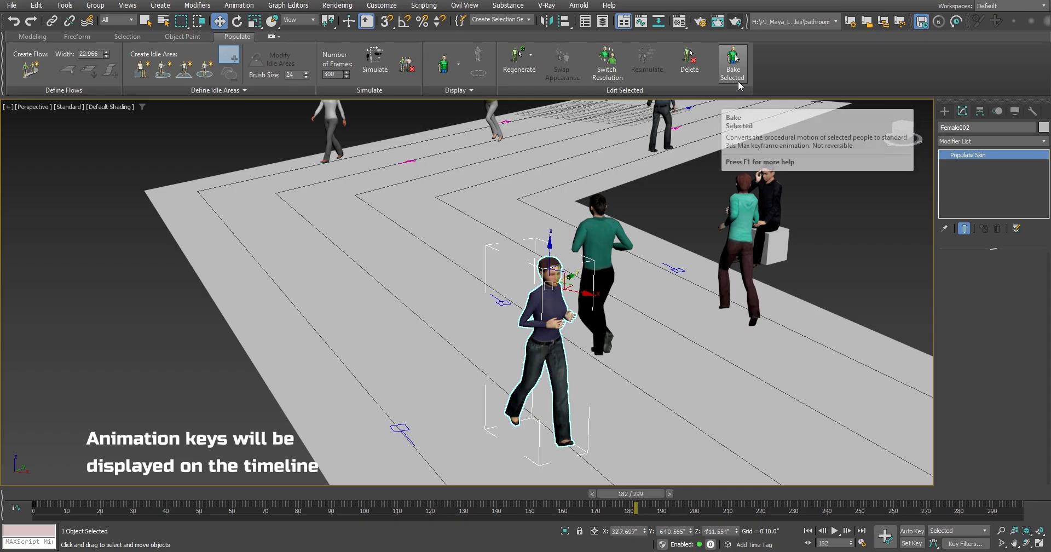
pyautogui.click(737, 72)
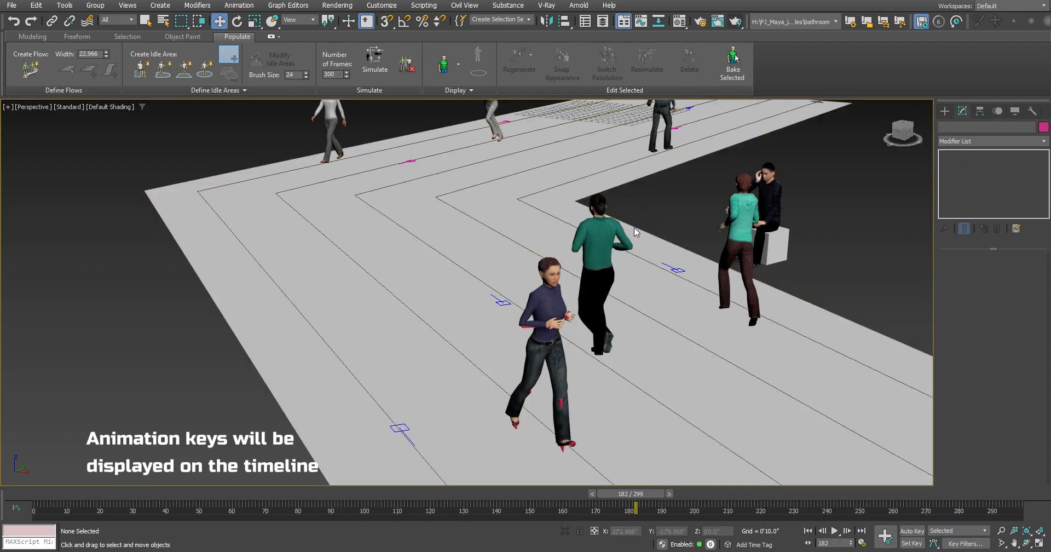
# Step: Examine the baked woman's bones inside her mesh in wireframe, and return the viewport to default shading
pyautogui.scroll(4, 546, 361)
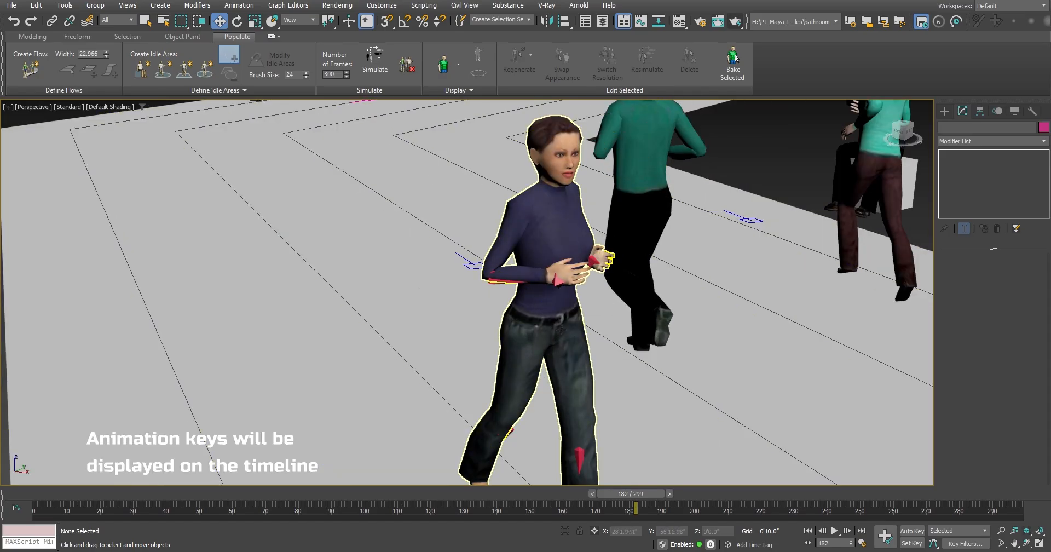
pyautogui.press('F3')
pyautogui.keyDown('alt'); pyautogui.moveTo(621, 334); pyautogui.dragTo(628, 342, button='middle'); pyautogui.keyUp('alt')
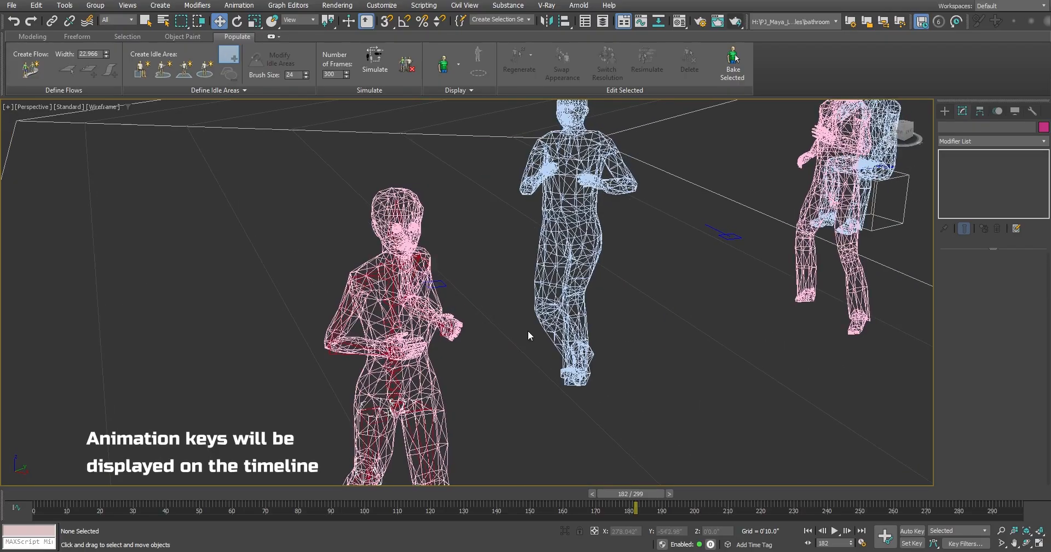
pyautogui.moveTo(527, 330); pyautogui.dragTo(567, 343, button='middle')
pyautogui.keyDown('alt'); pyautogui.moveTo(835, 244); pyautogui.dragTo(810, 323, button='middle'); pyautogui.keyUp('alt')
pyautogui.moveTo(657, 335); pyautogui.dragTo(730, 256, button='middle')
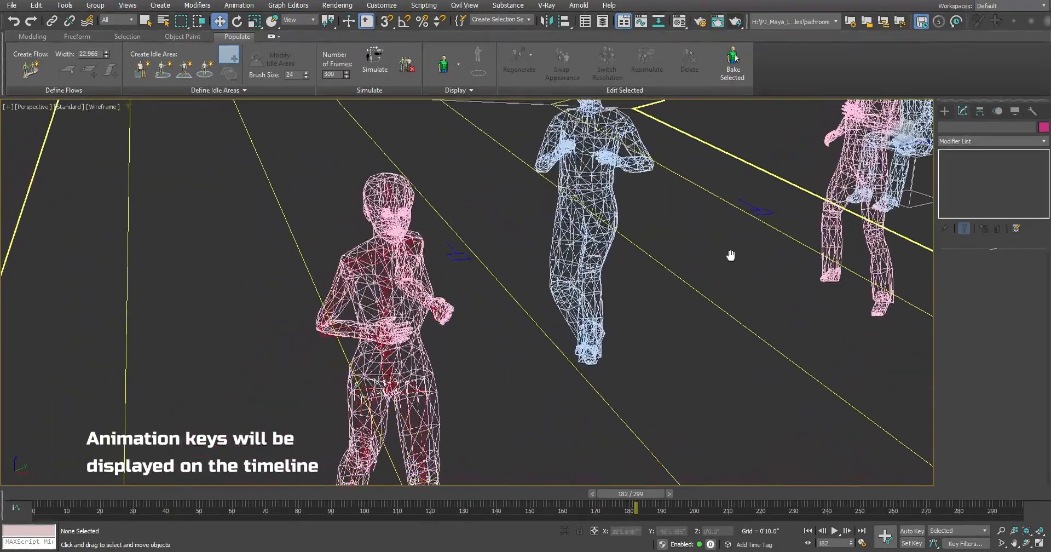
pyautogui.press('F3')
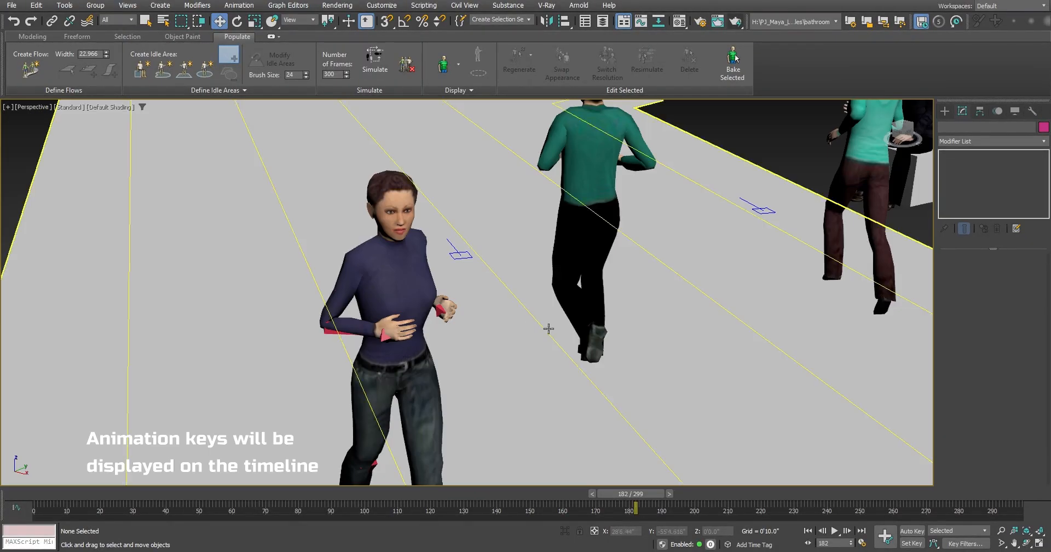
# Step: Select the baked woman's right hand bone to check its keys on the timeline, and play the animation
pyautogui.moveTo(549, 326); pyautogui.dragTo(519, 296, button='middle')
pyautogui.click(388, 289)
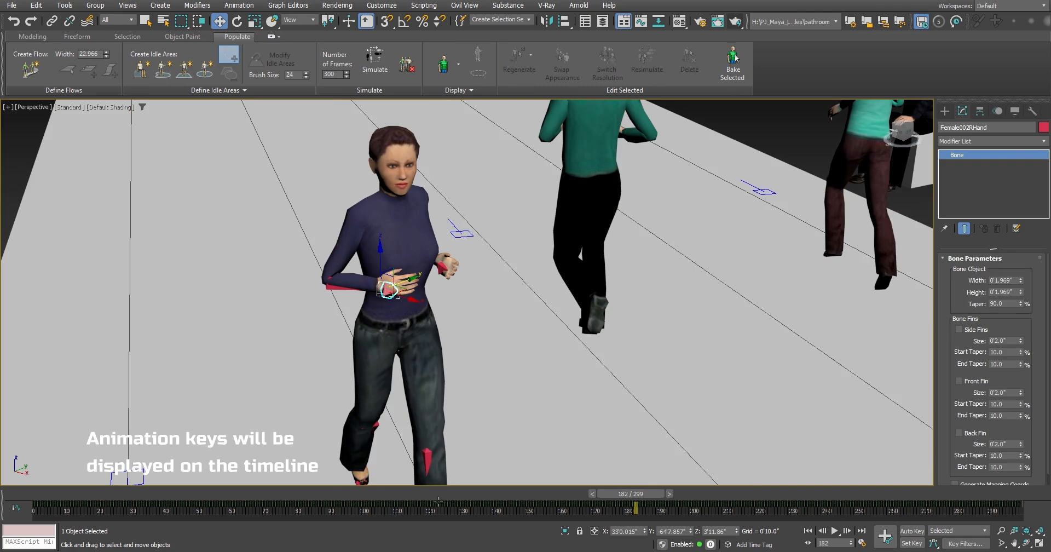
pyautogui.scroll(-5, 495, 409)
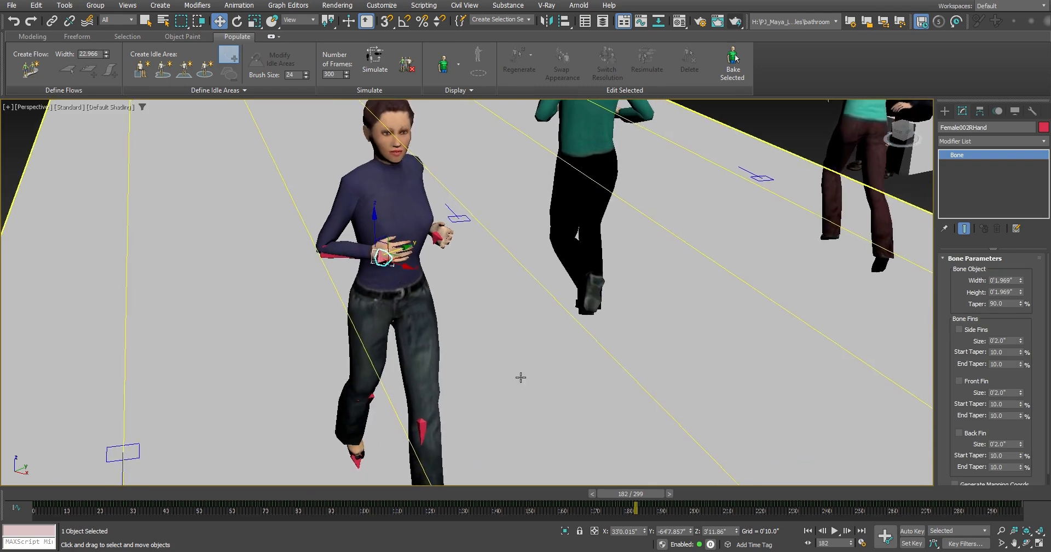
pyautogui.click(835, 531)
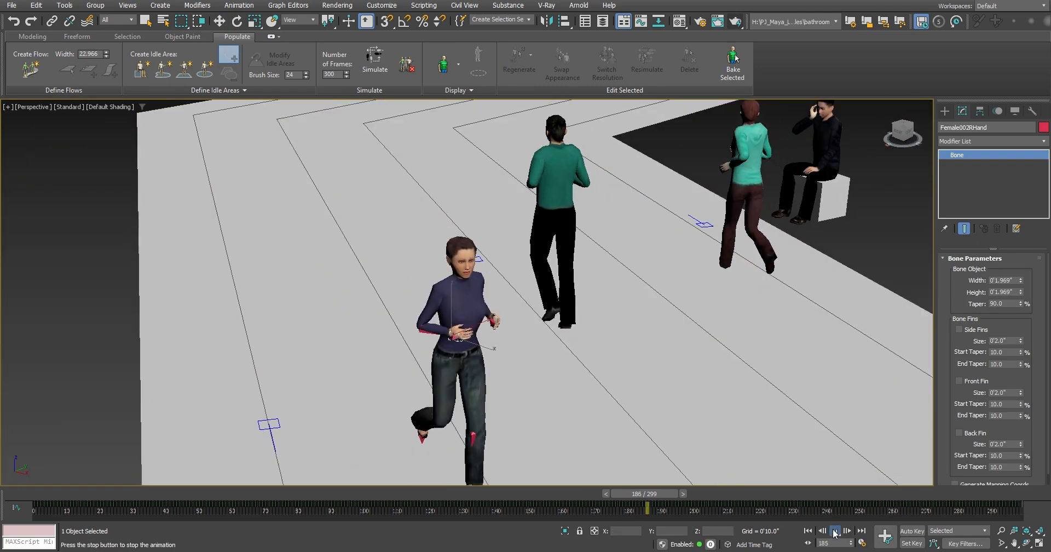
pyautogui.scroll(-3, 714, 445)
pyautogui.moveTo(714, 445); pyautogui.dragTo(542, 268, button='middle')
pyautogui.moveTo(607, 339); pyautogui.dragTo(523, 292, button='middle')
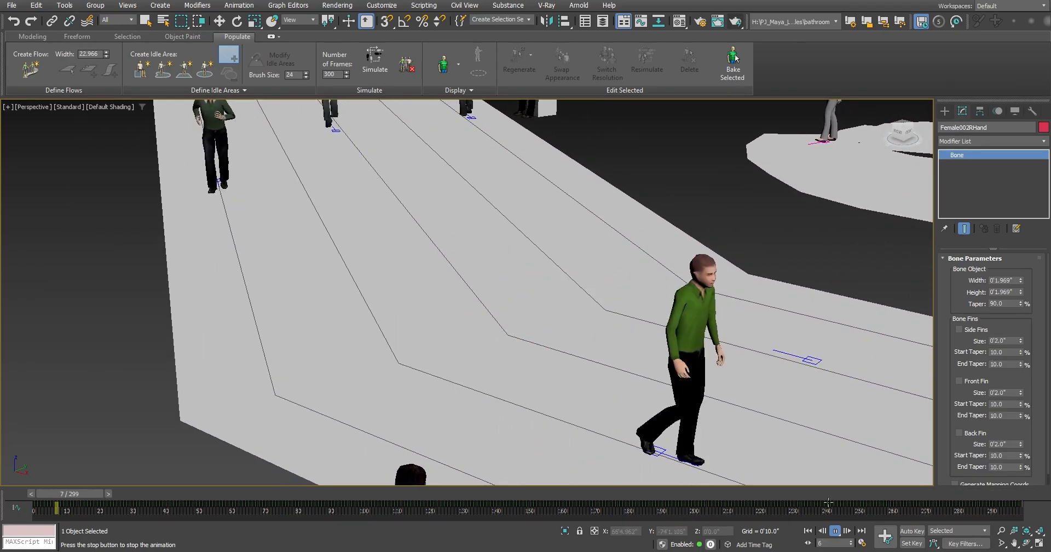
pyautogui.click(835, 531)
# Step: Temporarily hide the geometry to examine the baked woman's skeleton in motion, and return to the first frame
pyautogui.moveTo(768, 442); pyautogui.dragTo(751, 439, button='middle')
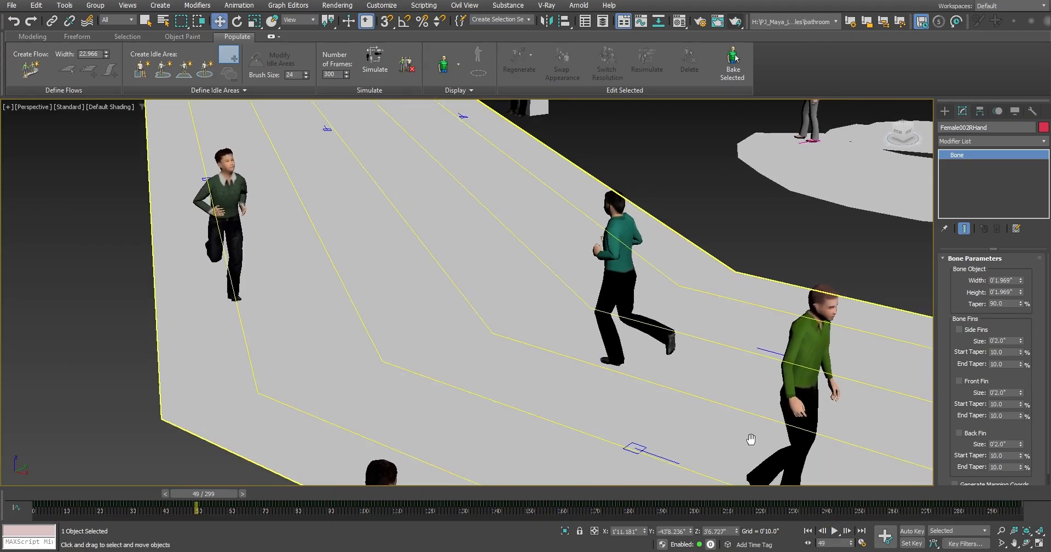
pyautogui.scroll(-4, 751, 438)
pyautogui.moveTo(458, 156); pyautogui.dragTo(524, 257, button='middle')
pyautogui.scroll(5, 524, 257)
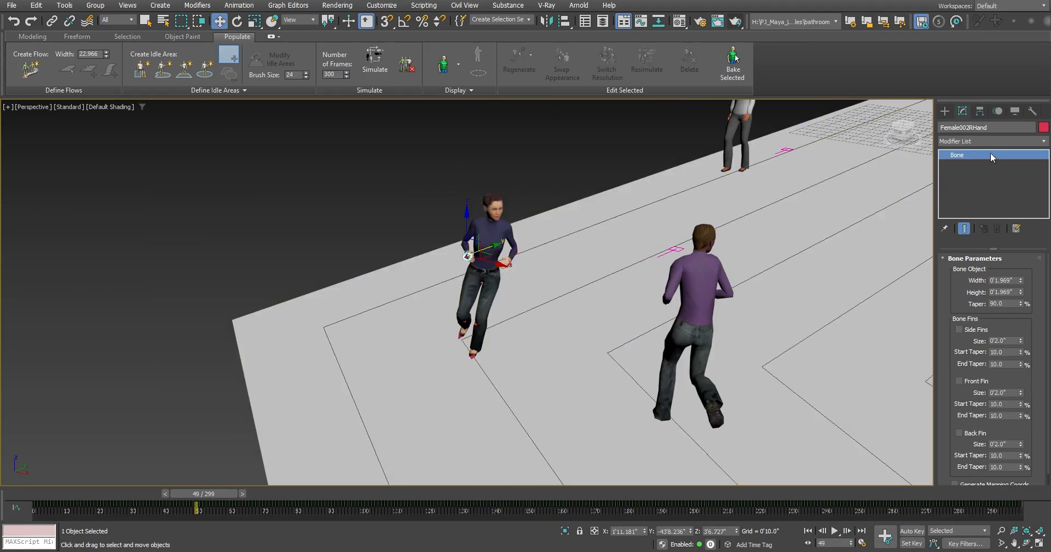
pyautogui.click(1016, 110)
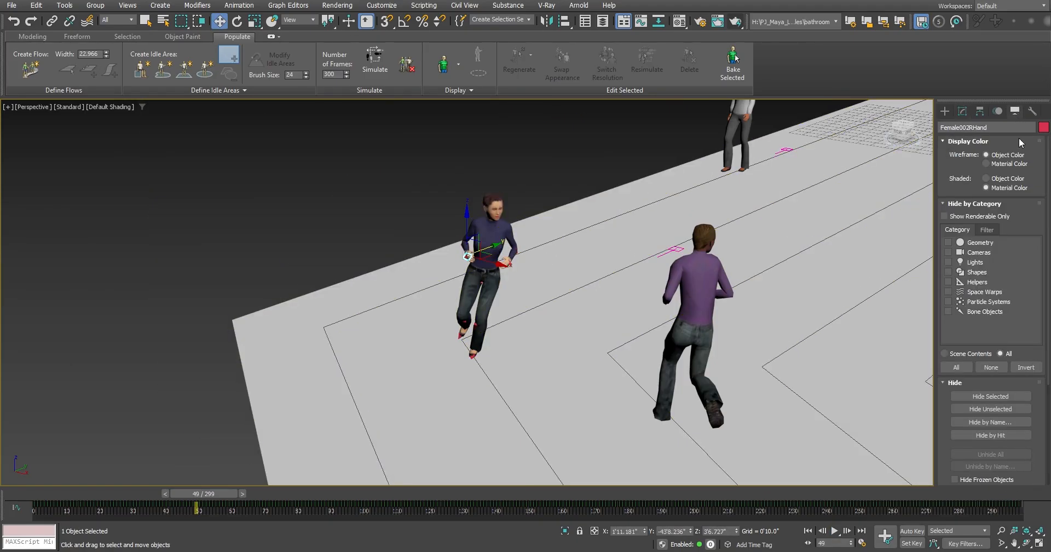
pyautogui.click(992, 242)
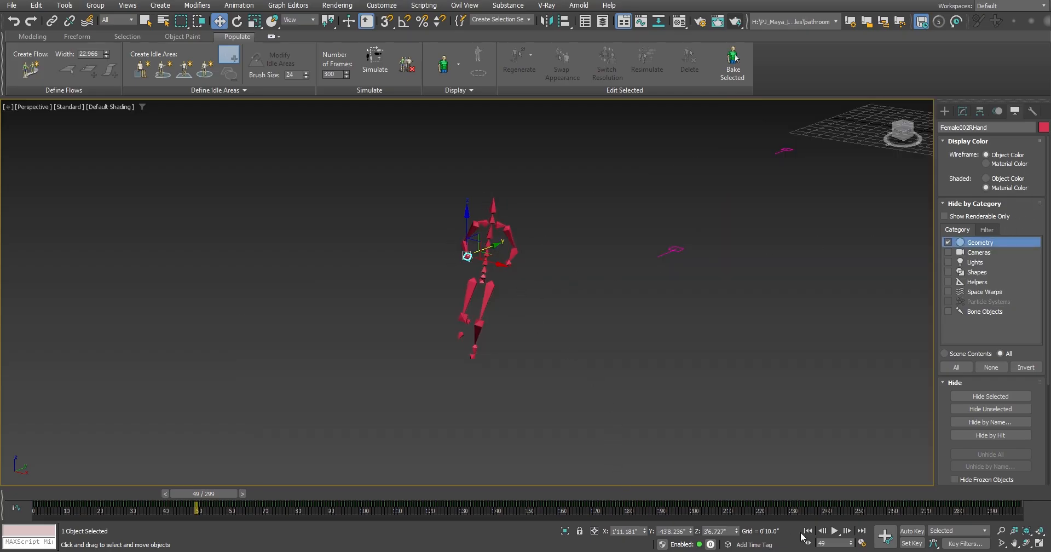
pyautogui.click(834, 531)
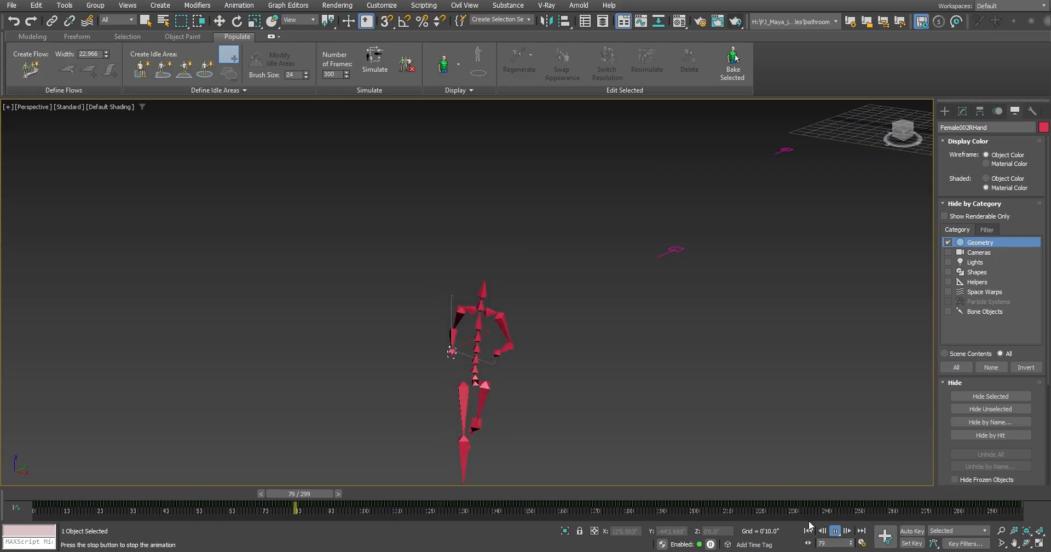
pyautogui.click(835, 531)
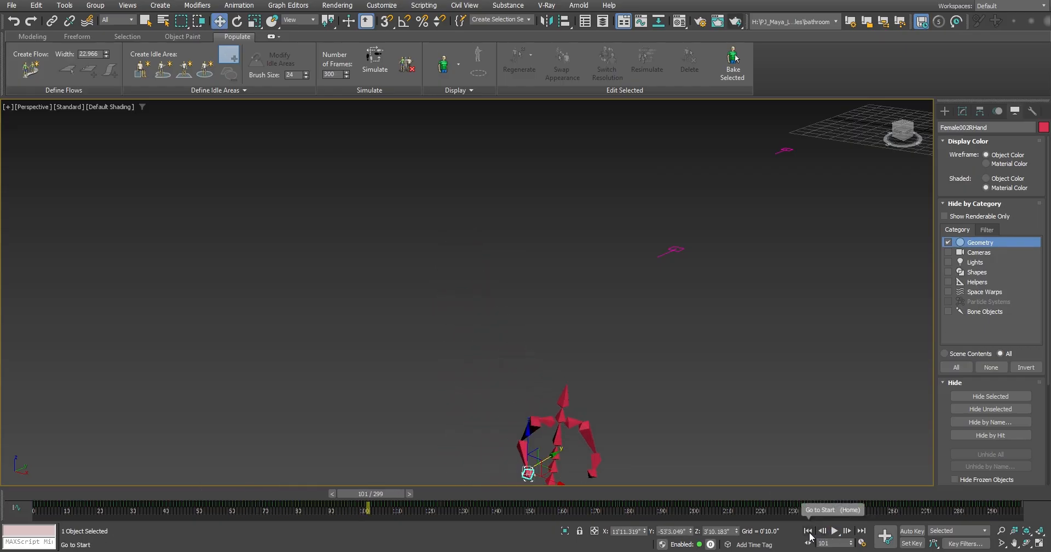
pyautogui.click(809, 531)
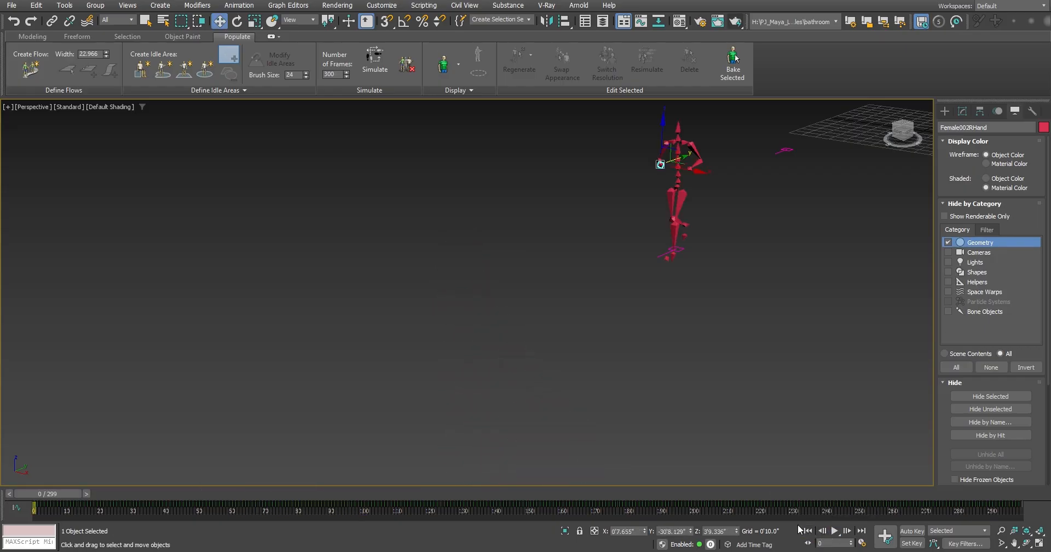
pyautogui.click(948, 242)
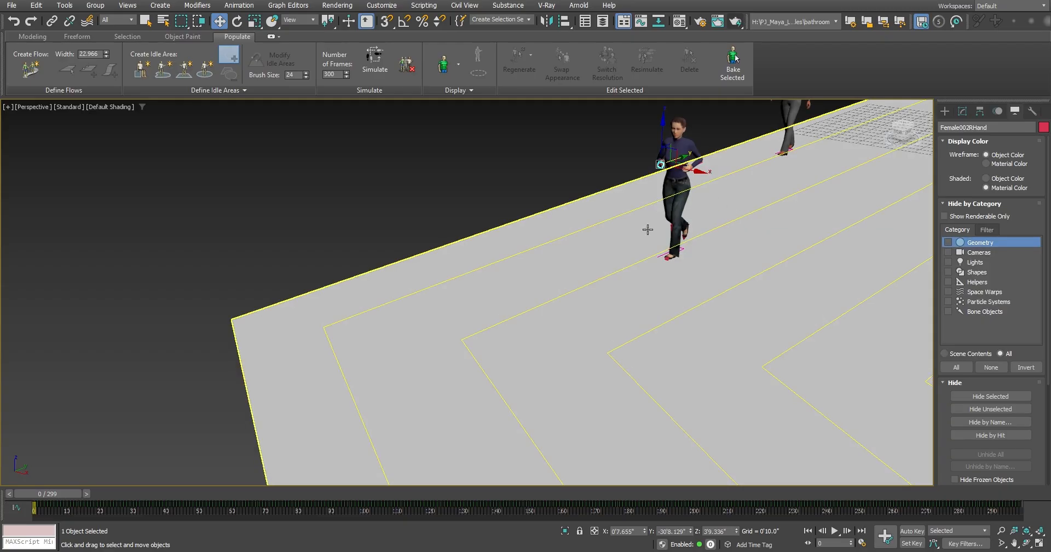
# Step: Hide all bone objects by category so only the baked woman's skin shows
pyautogui.scroll(5, 648, 230)
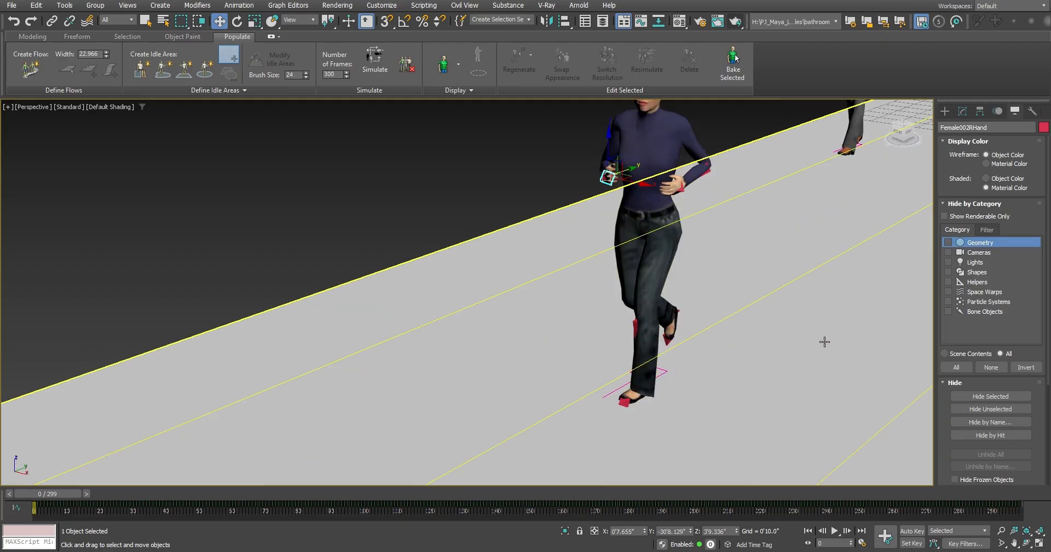
pyautogui.click(949, 311)
pyautogui.scroll(-4, 712, 320)
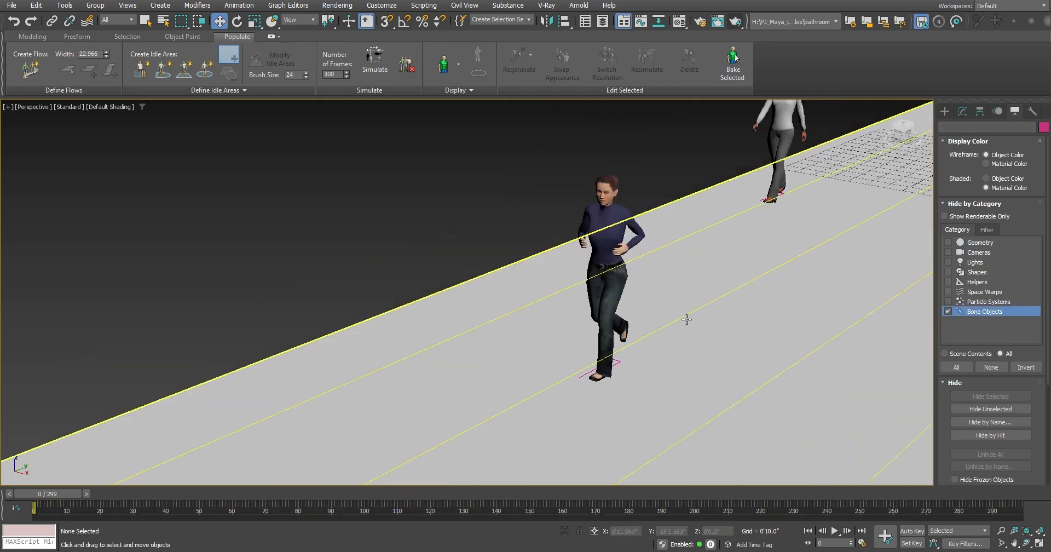
# Step: Select the walkway flow and widen it to about 29'7.5"
pyautogui.scroll(-8, 599, 324)
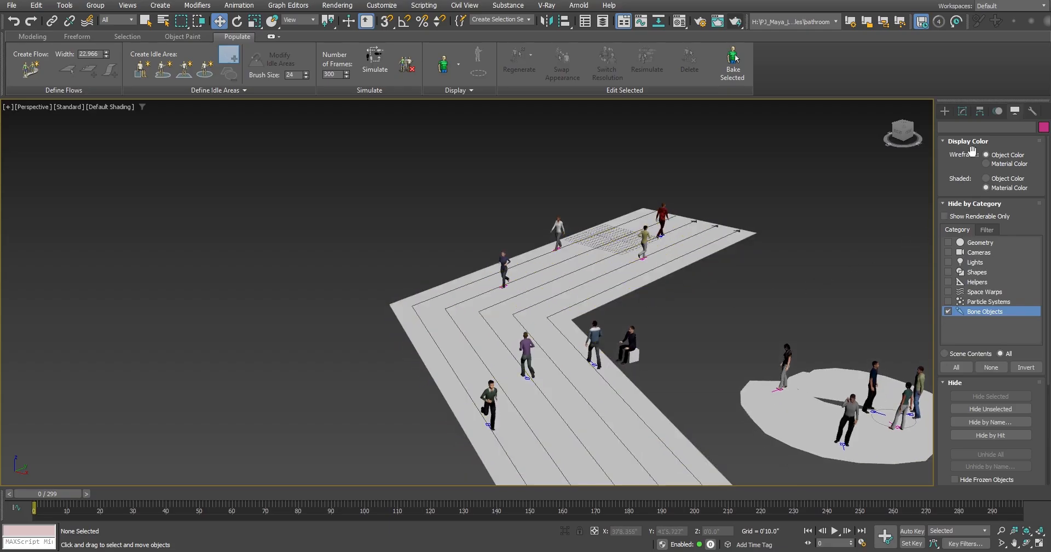
pyautogui.click(964, 111)
pyautogui.click(698, 251)
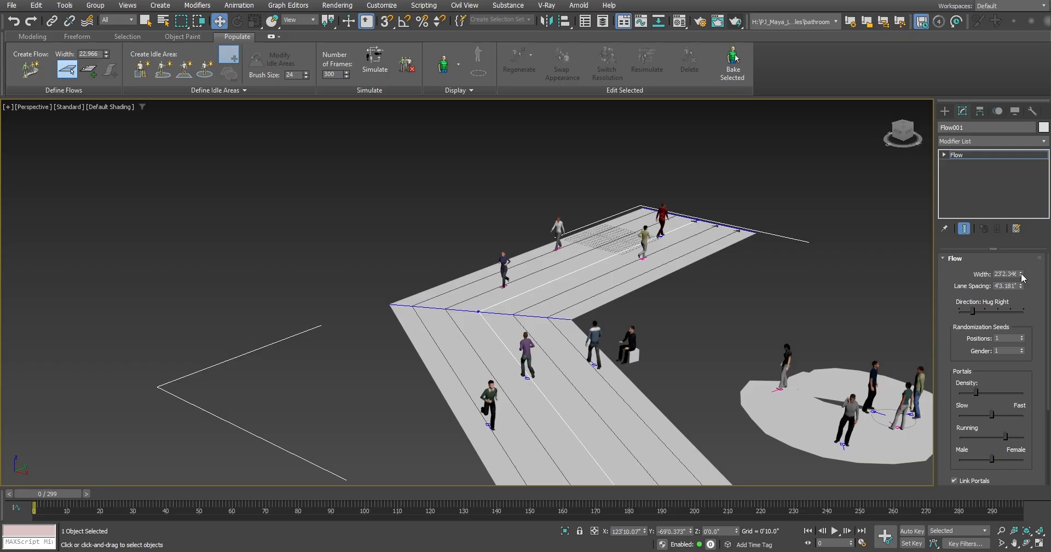
pyautogui.moveTo(1022, 275); pyautogui.dragTo(1019, 257)
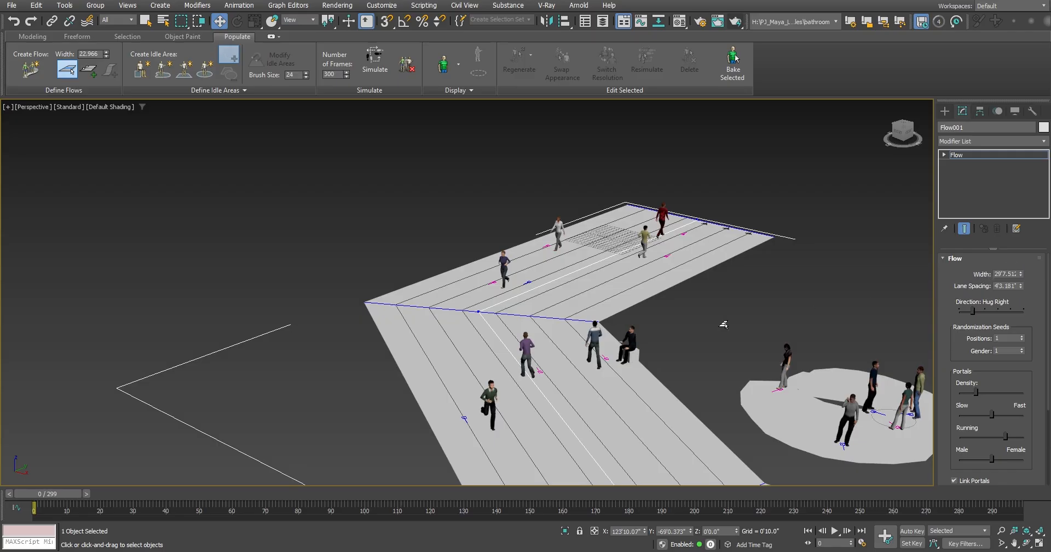
# Step: Set the flow's lane spacing to 4'9.323" and simulate the crowd again
pyautogui.moveTo(458, 349); pyautogui.dragTo(468, 363, button='middle')
pyautogui.scroll(3, 477, 356)
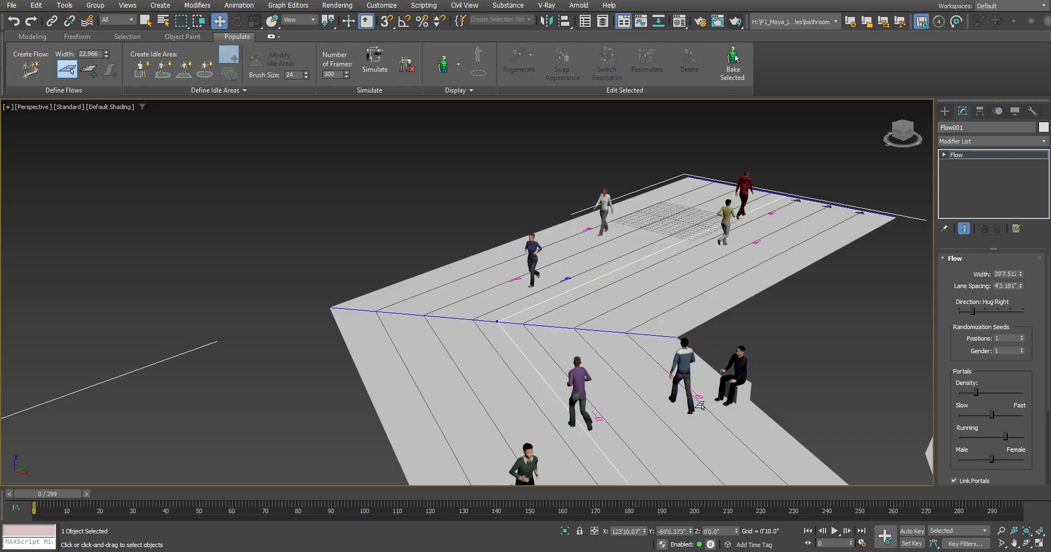
pyautogui.moveTo(1021, 287); pyautogui.dragTo(1021, 280)
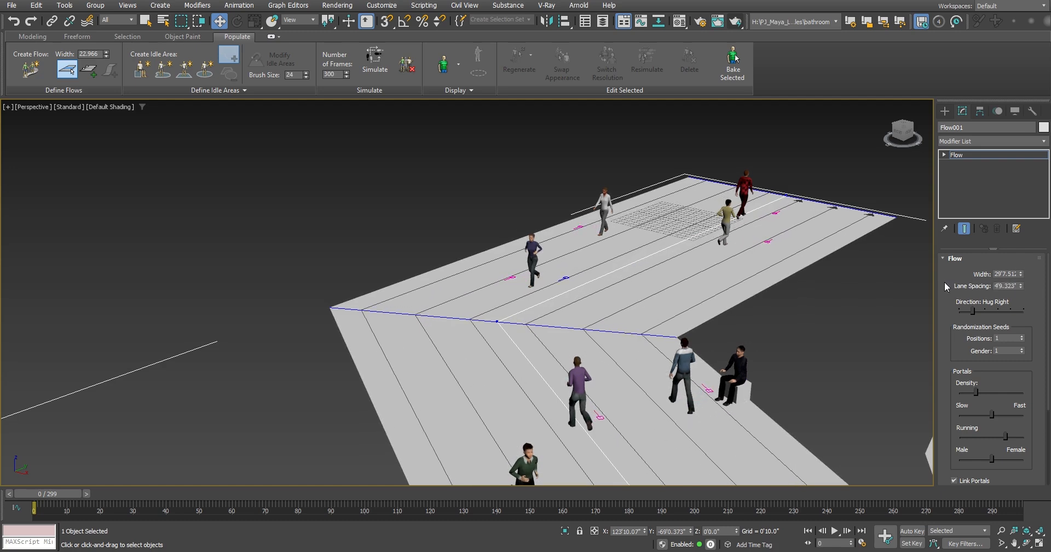
pyautogui.click(381, 69)
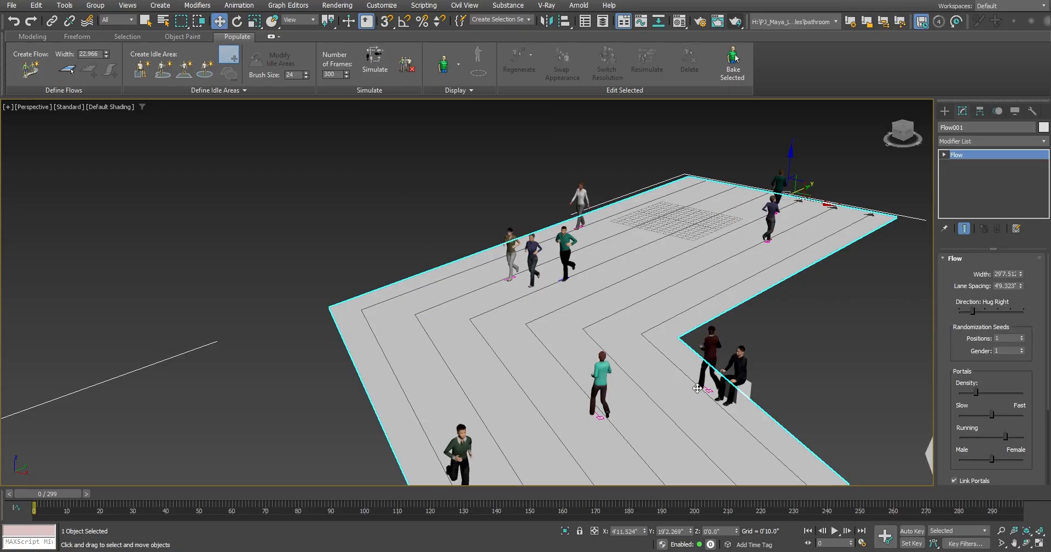
# Step: Set the flow's lane spacing to 3'7.307" and its direction to Weave Right, and simulate the crowd again
pyautogui.moveTo(1021, 285); pyautogui.dragTo(1021, 302)
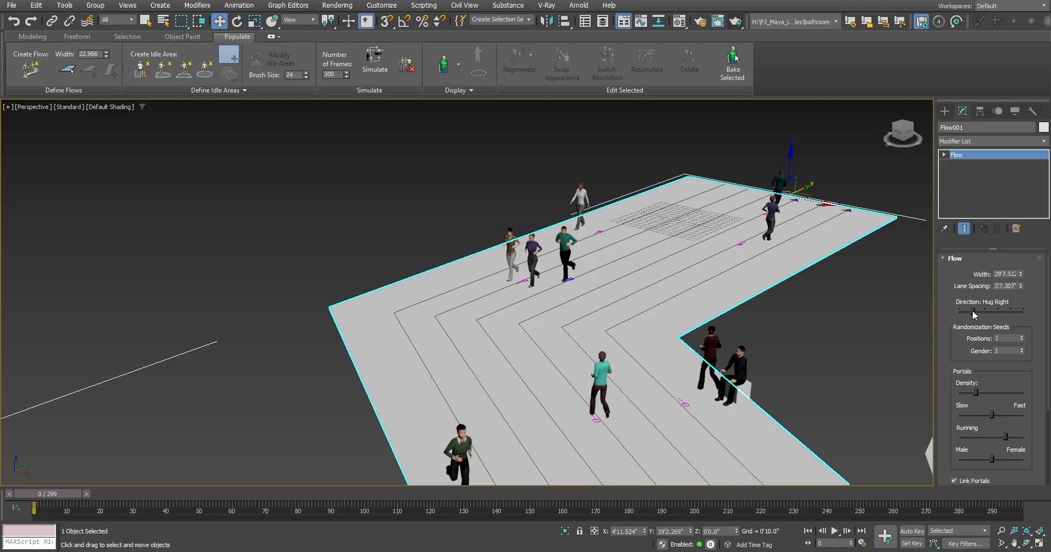
pyautogui.moveTo(974, 311); pyautogui.dragTo(983, 311)
pyautogui.moveTo(992, 310); pyautogui.dragTo(989, 310)
pyautogui.click(372, 59)
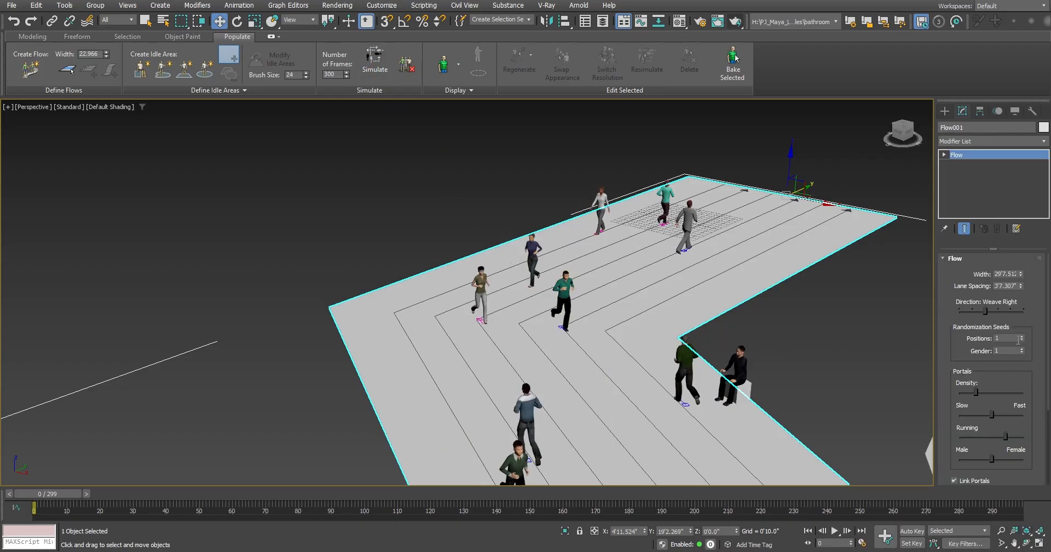
# Step: Set the flow's randomization seeds to 14 for positions and 3 for gender
pyautogui.moveTo(1023, 342); pyautogui.dragTo(1022, 329)
pyautogui.scroll(-3, 706, 298)
pyautogui.moveTo(707, 298); pyautogui.dragTo(644, 335, button='middle')
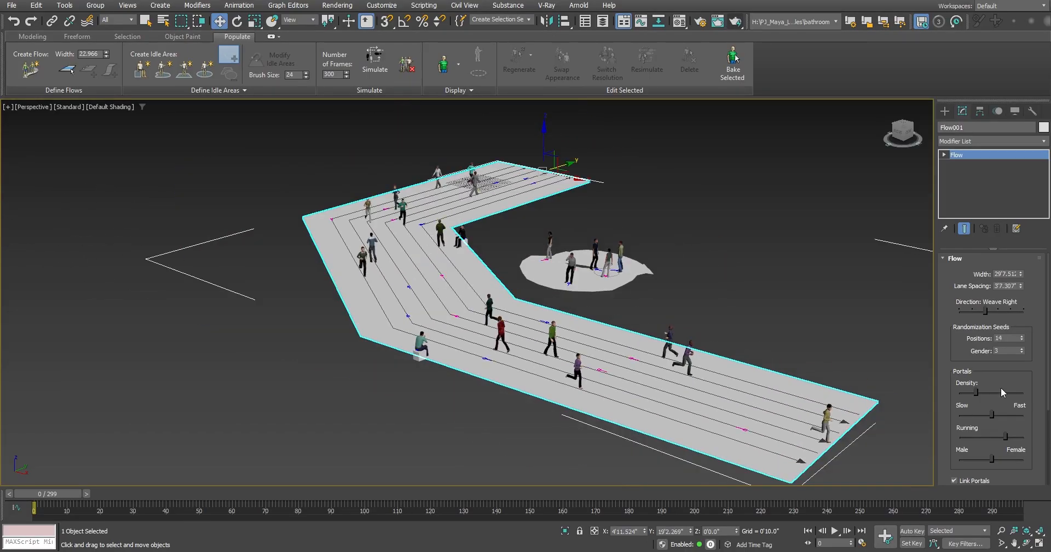
# Step: Raise the flow's density and speed close to their maximums, simulating after each change, and play back part of the animation
pyautogui.moveTo(977, 392); pyautogui.dragTo(1010, 392)
pyautogui.click(375, 62)
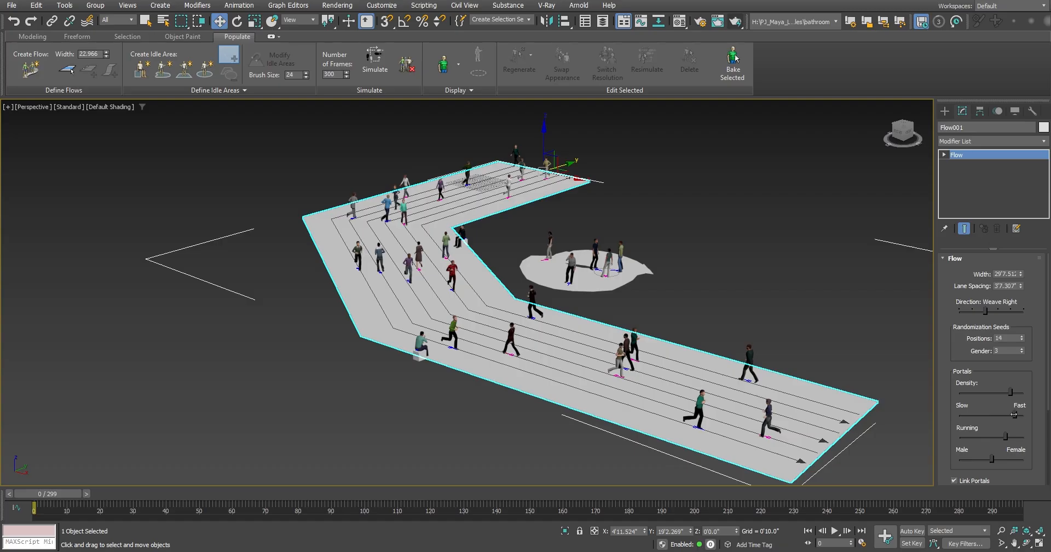
pyautogui.click(377, 74)
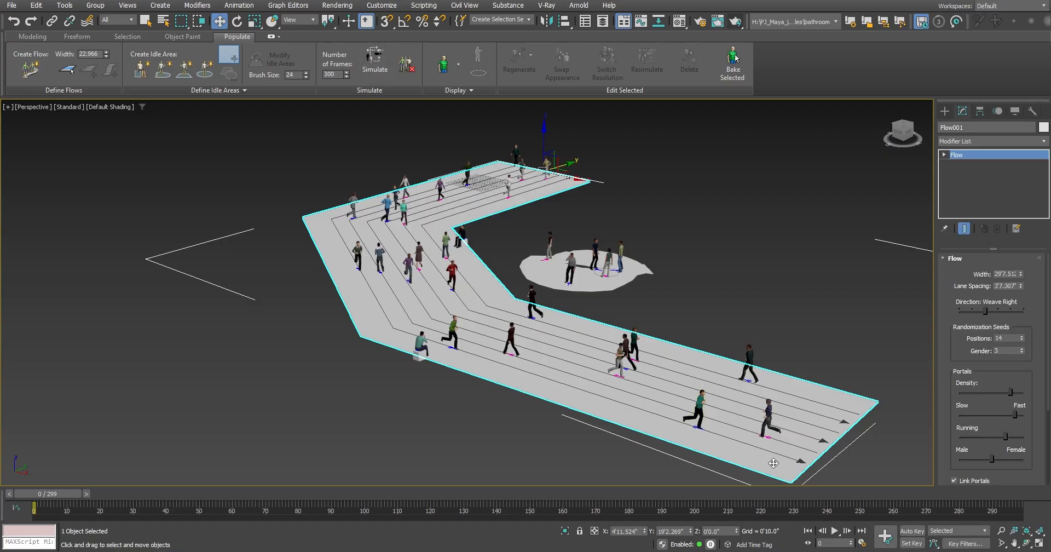
pyautogui.click(835, 531)
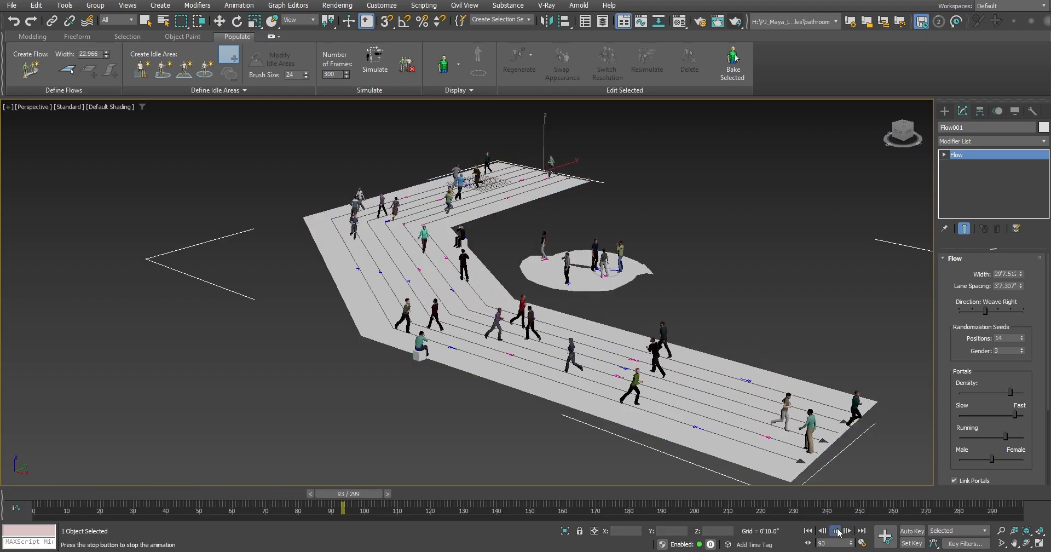
pyautogui.click(836, 531)
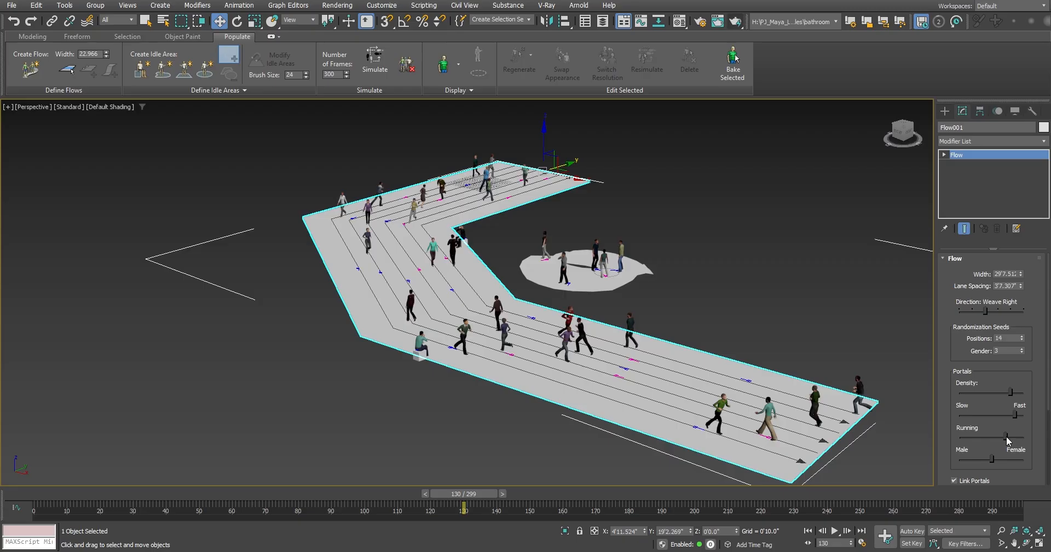
# Step: Simulate and play the crowd with the flow's running amount at its minimum, and simulate it again at the maximum
pyautogui.moveTo(1006, 437); pyautogui.dragTo(957, 438)
pyautogui.click(377, 63)
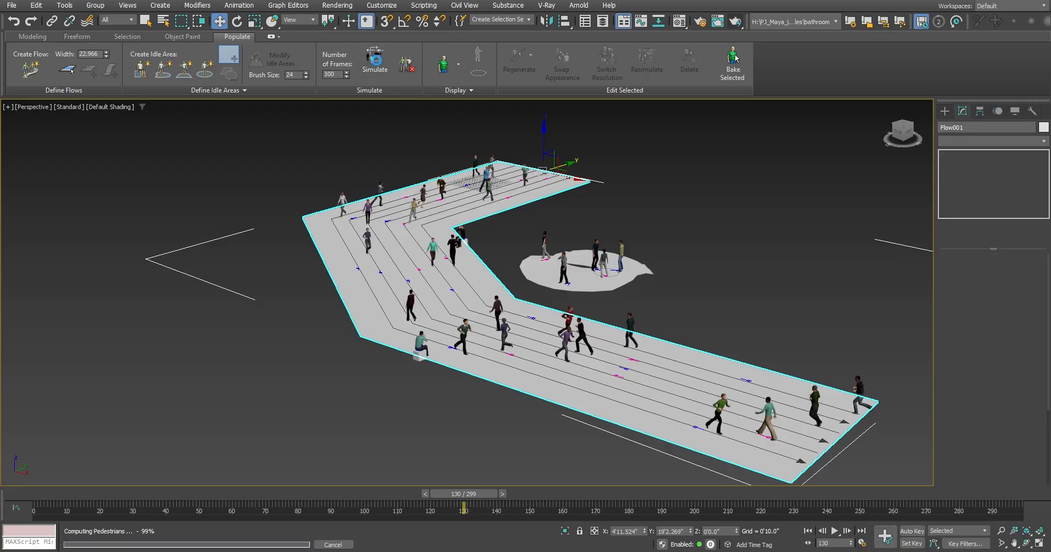
pyautogui.click(835, 530)
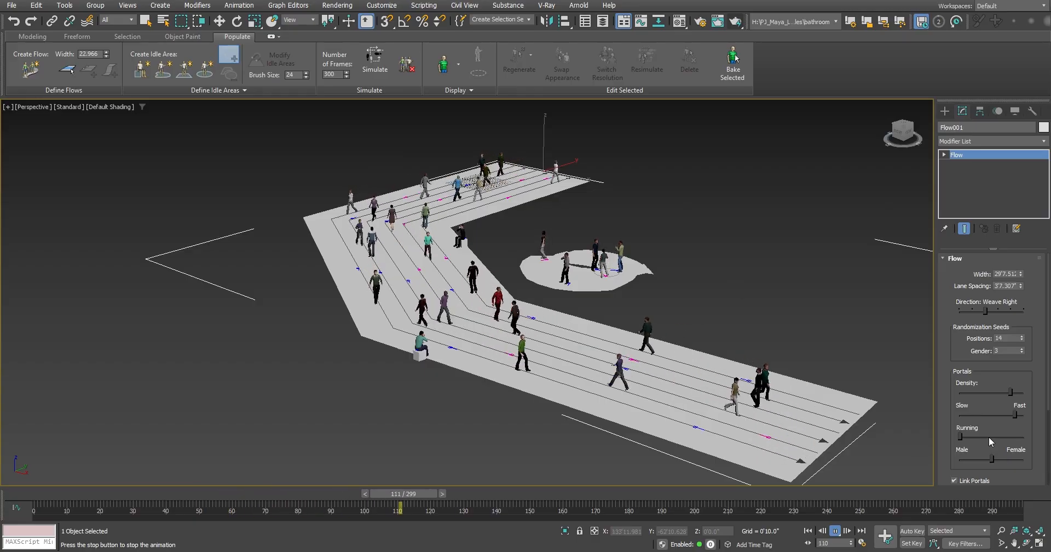
pyautogui.moveTo(990, 437); pyautogui.dragTo(1025, 437)
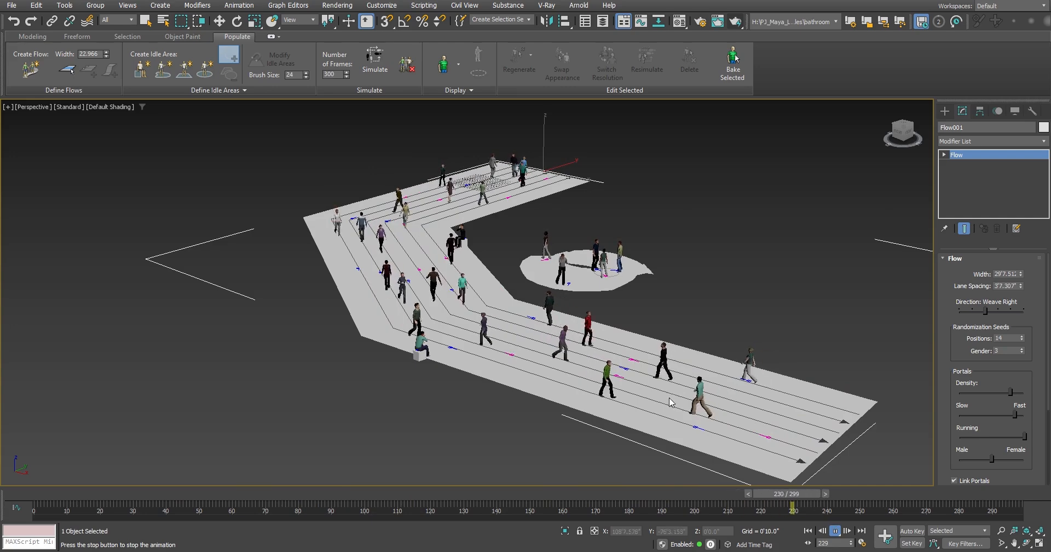
pyautogui.click(377, 70)
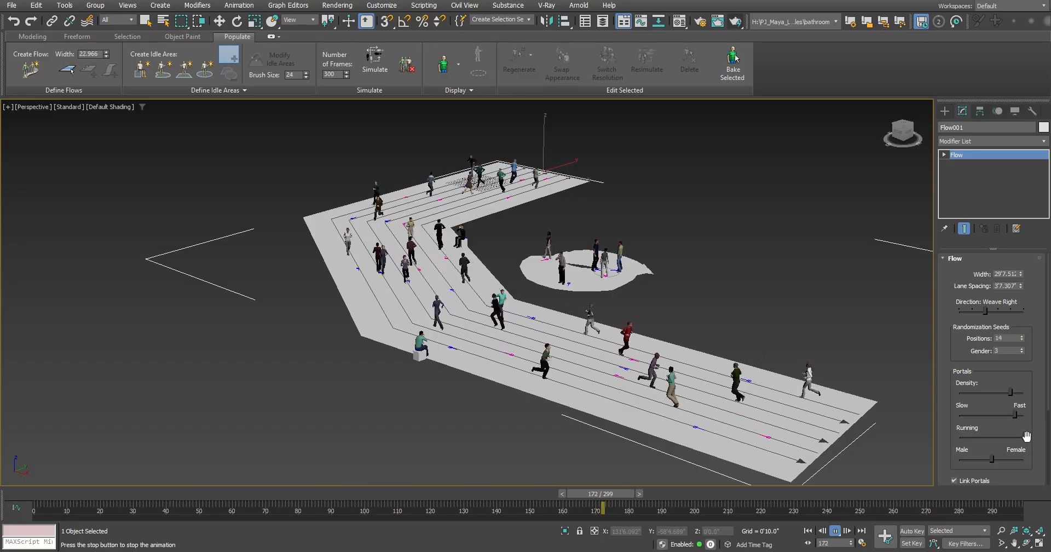
# Step: Lower the flow's running amount to near its minimum, set the gender ratio fully to female, and simulate the crowd
pyautogui.moveTo(1025, 436); pyautogui.dragTo(968, 437)
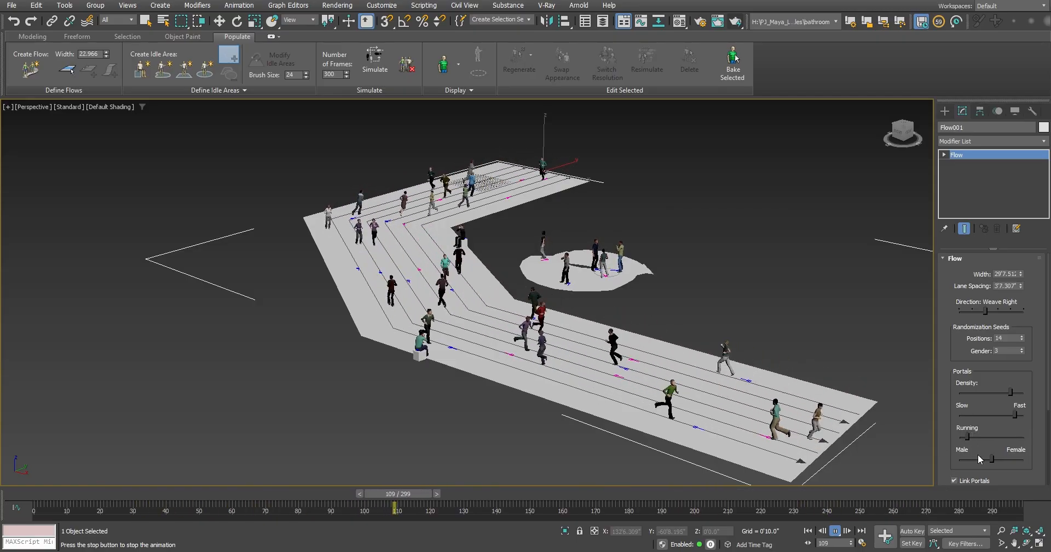
pyautogui.moveTo(992, 459); pyautogui.dragTo(1024, 459)
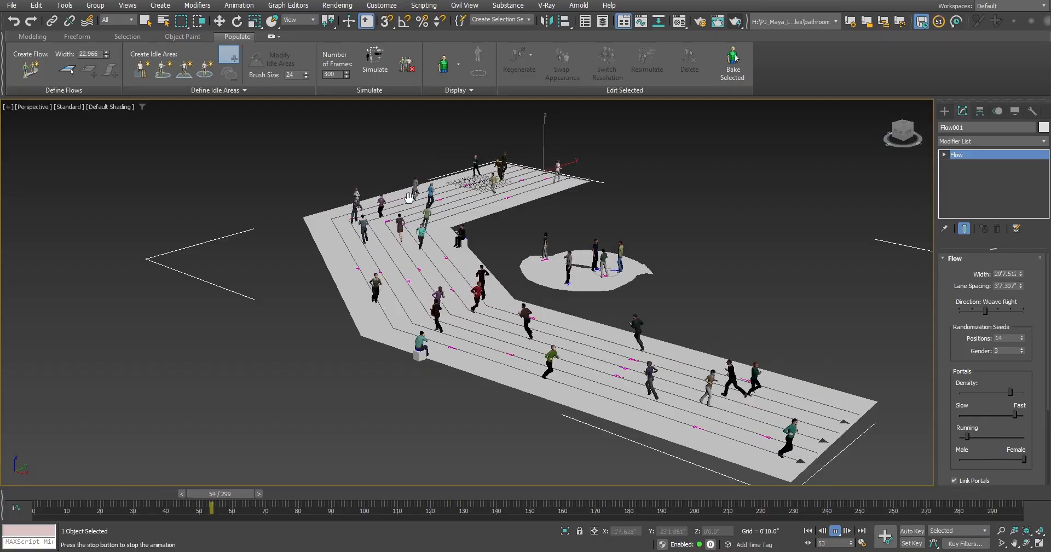
pyautogui.click(375, 57)
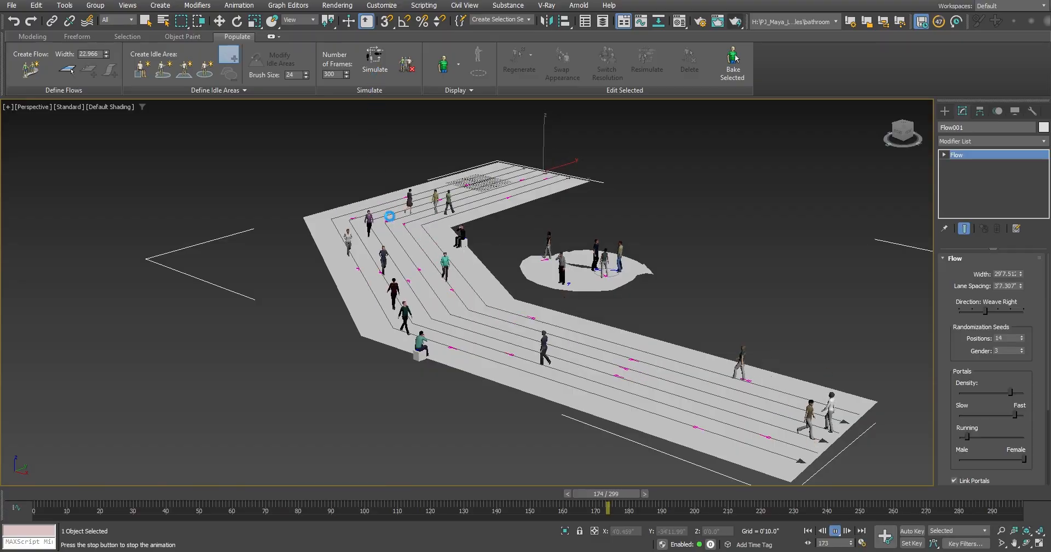
# Step: Examine the simulated women on the walkway and around its bend while the animation plays
pyautogui.scroll(5, 438, 307)
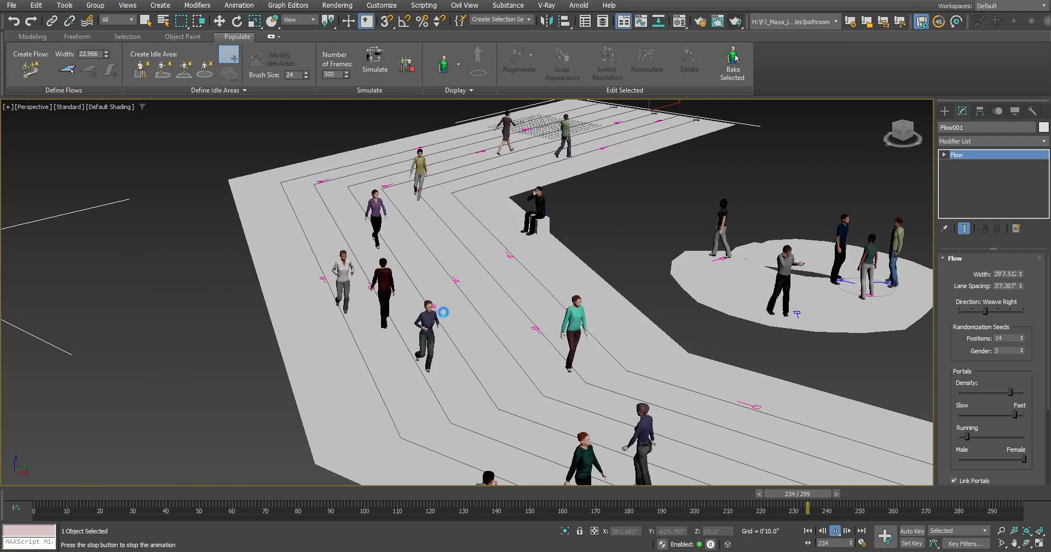
pyautogui.scroll(-6, 443, 312)
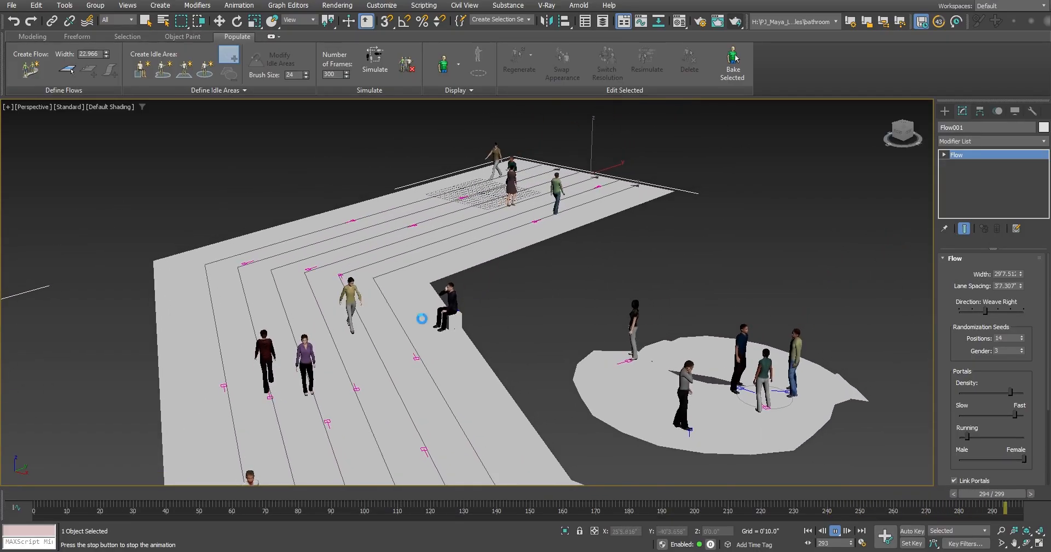
pyautogui.moveTo(720, 387); pyautogui.dragTo(674, 353, button='middle')
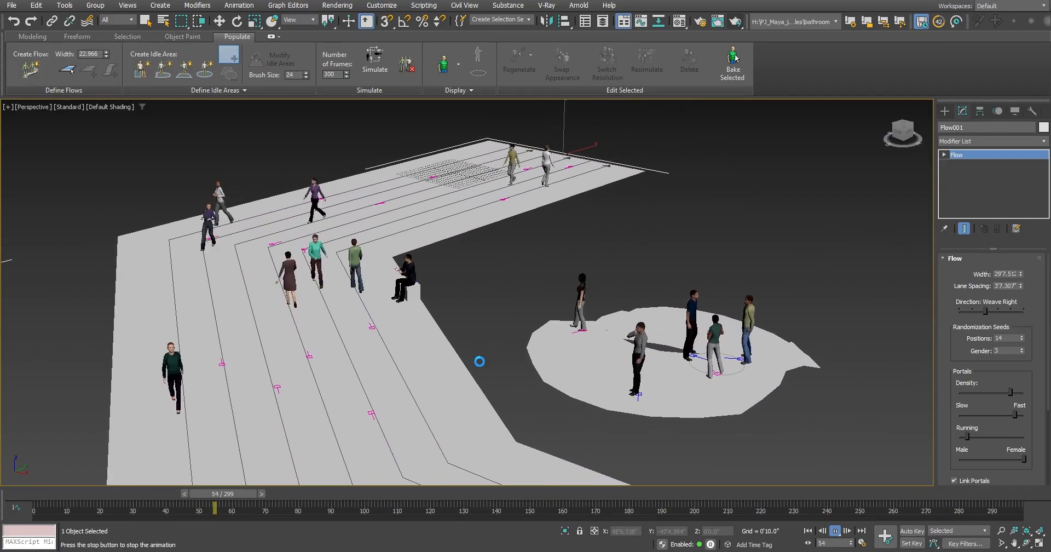
pyautogui.moveTo(454, 388); pyautogui.dragTo(535, 315, button='middle')
pyautogui.moveTo(612, 382); pyautogui.dragTo(568, 334, button='middle')
pyautogui.scroll(-3, 568, 333)
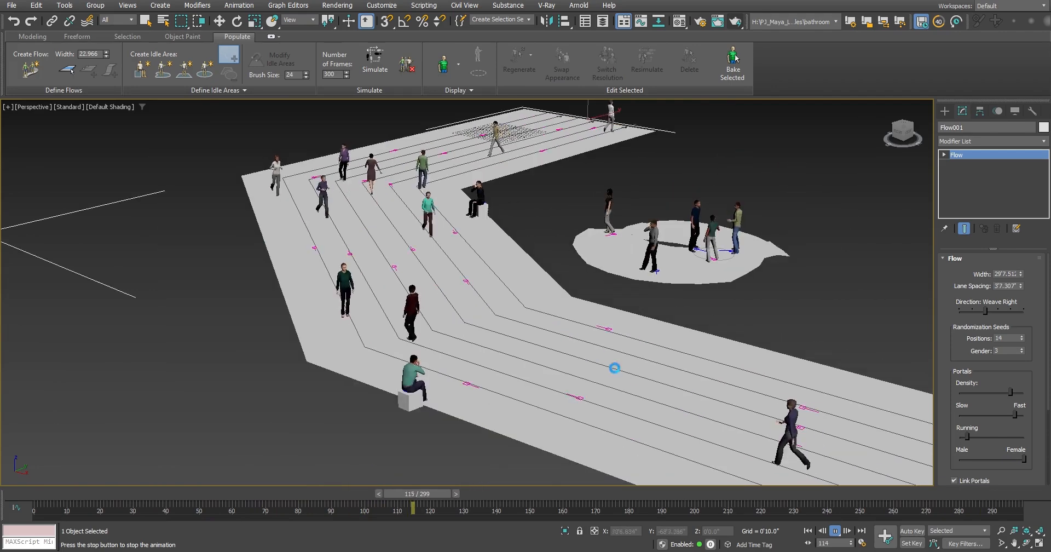
pyautogui.moveTo(633, 376); pyautogui.dragTo(610, 369, button='middle')
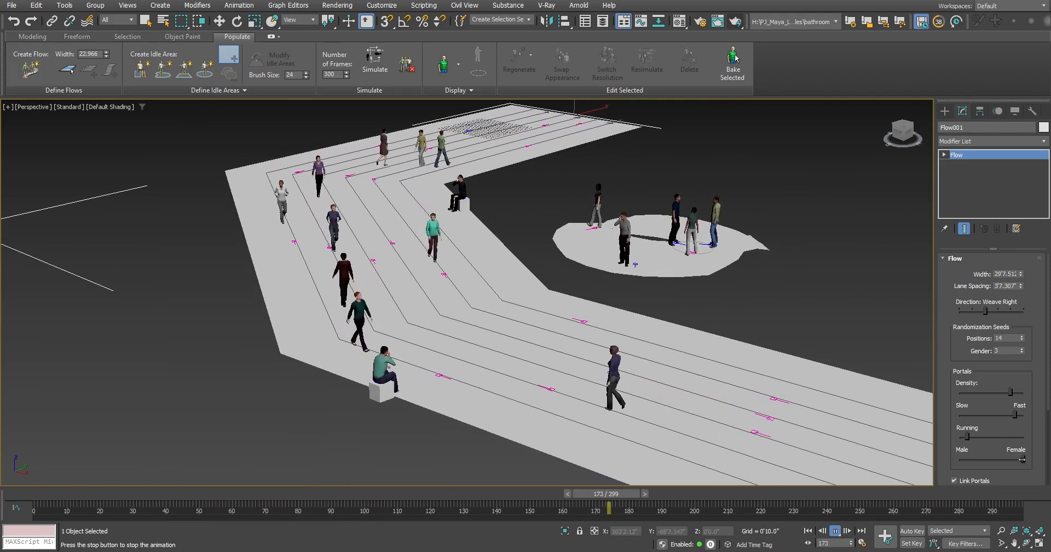
# Step: Set the flow's gender ratio fully to male, simulate the crowd, and play the animation to check the people
pyautogui.moveTo(1022, 459); pyautogui.dragTo(959, 459)
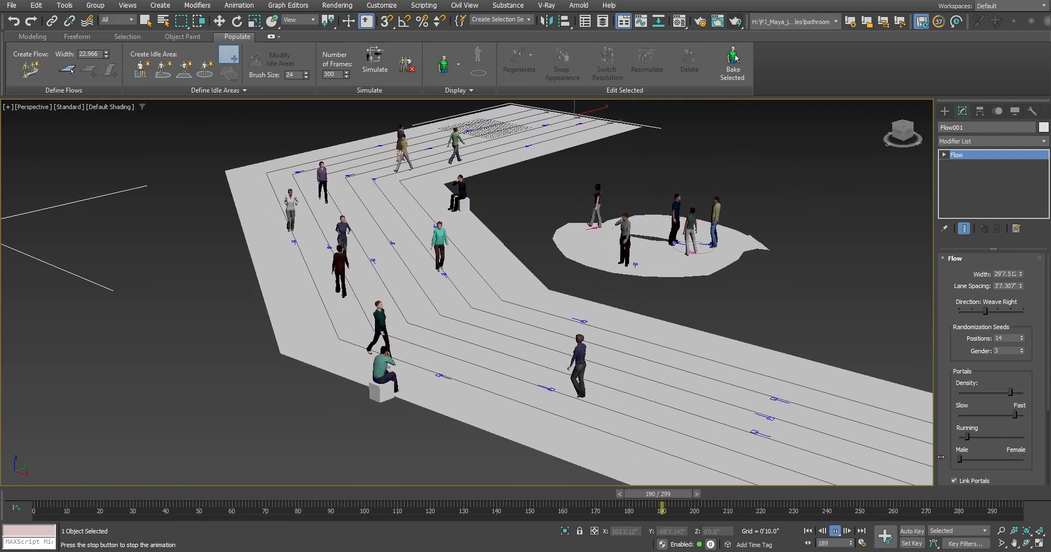
pyautogui.click(374, 70)
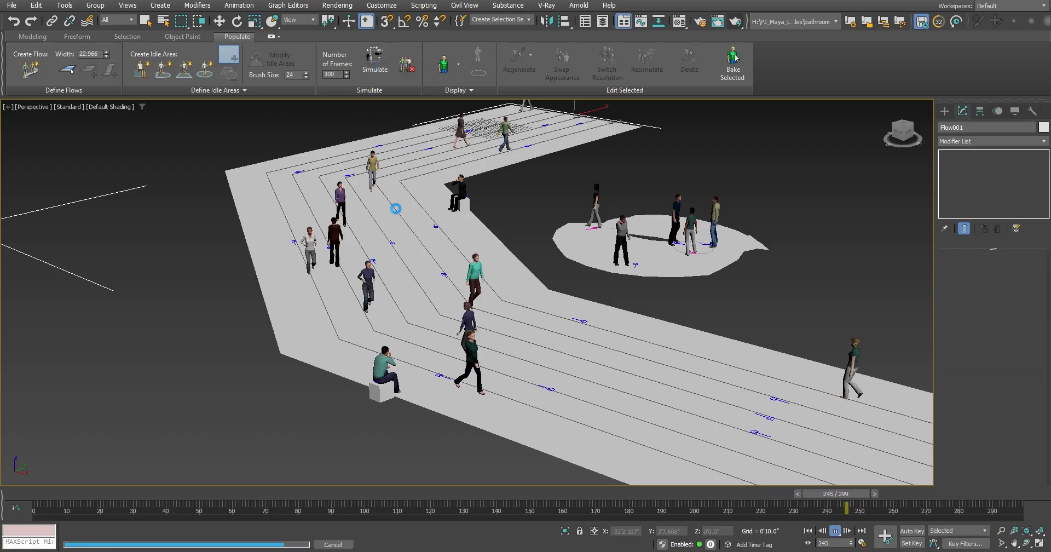
pyautogui.moveTo(625, 356); pyautogui.dragTo(563, 335, button='middle')
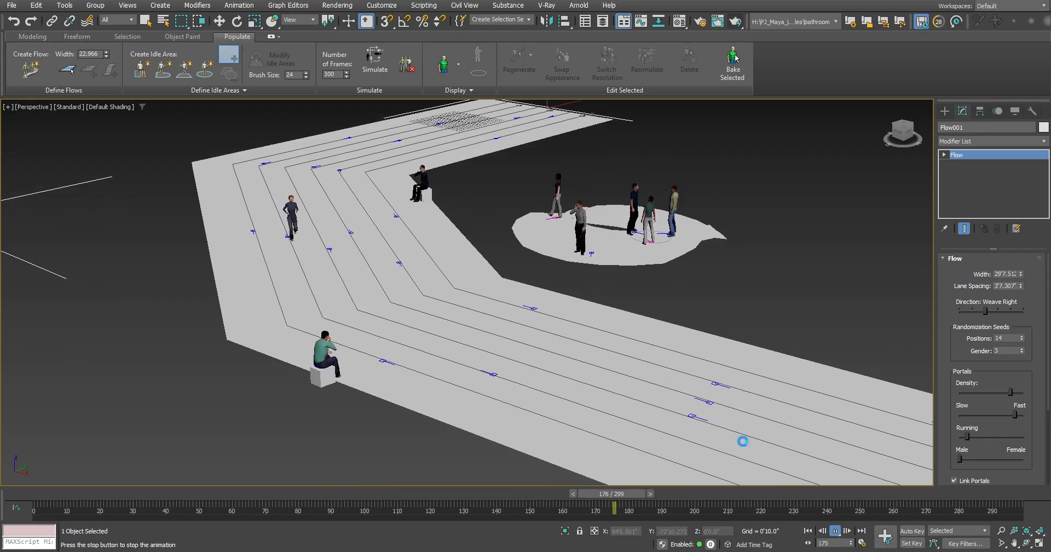
pyautogui.click(836, 534)
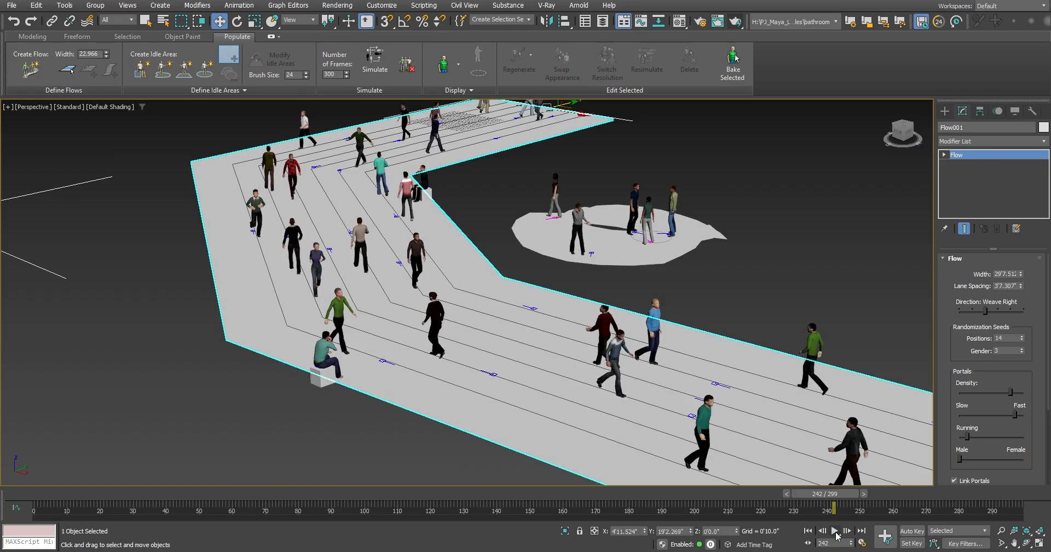
pyautogui.click(835, 531)
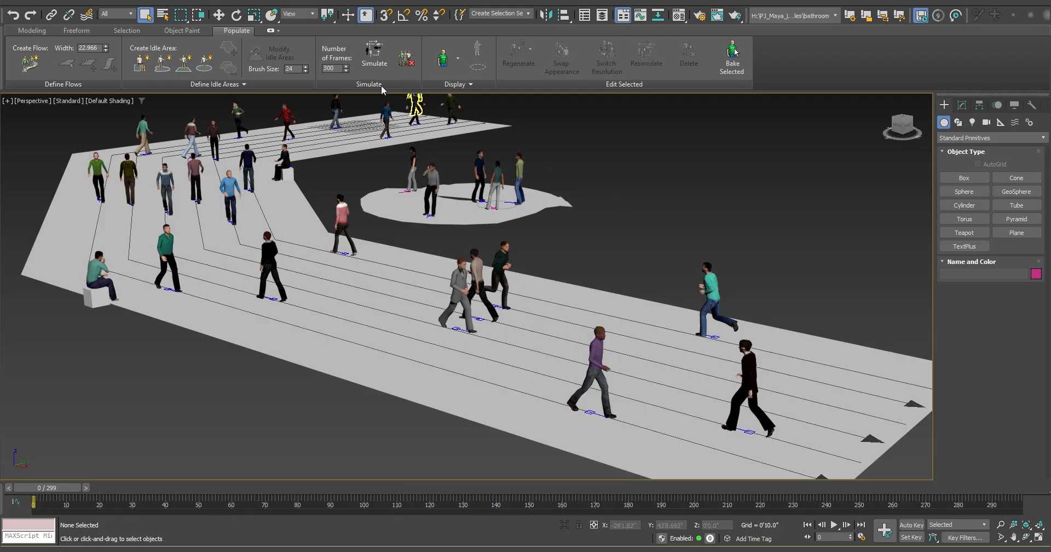
# Step: Delete all simulated people from the scene at once, and undo the deletion
pyautogui.click(406, 60)
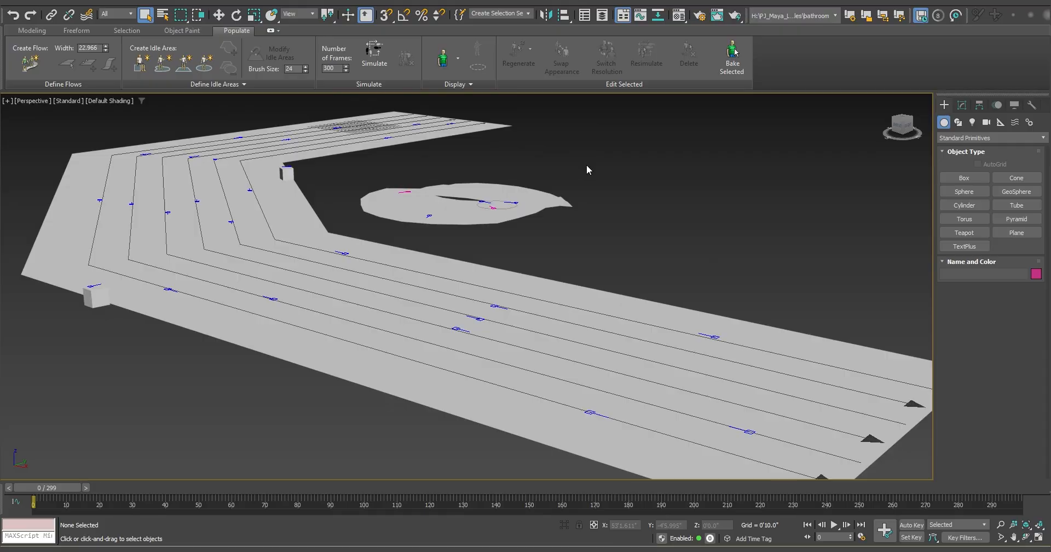
pyautogui.hotkey('ctrl', 'z')
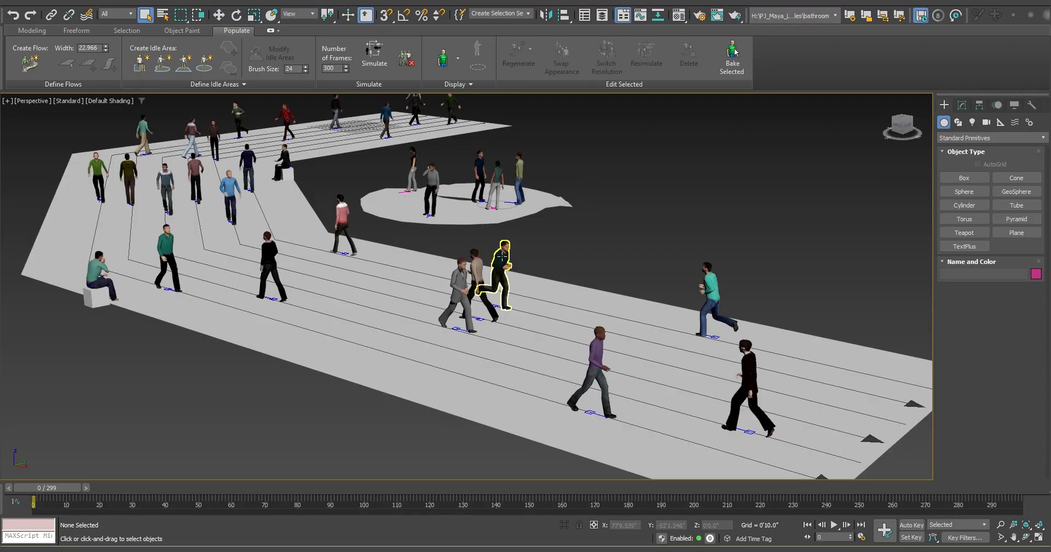
# Step: Delete only the dark-clothed running man beside the two walking men on the flow
pyautogui.click(502, 255)
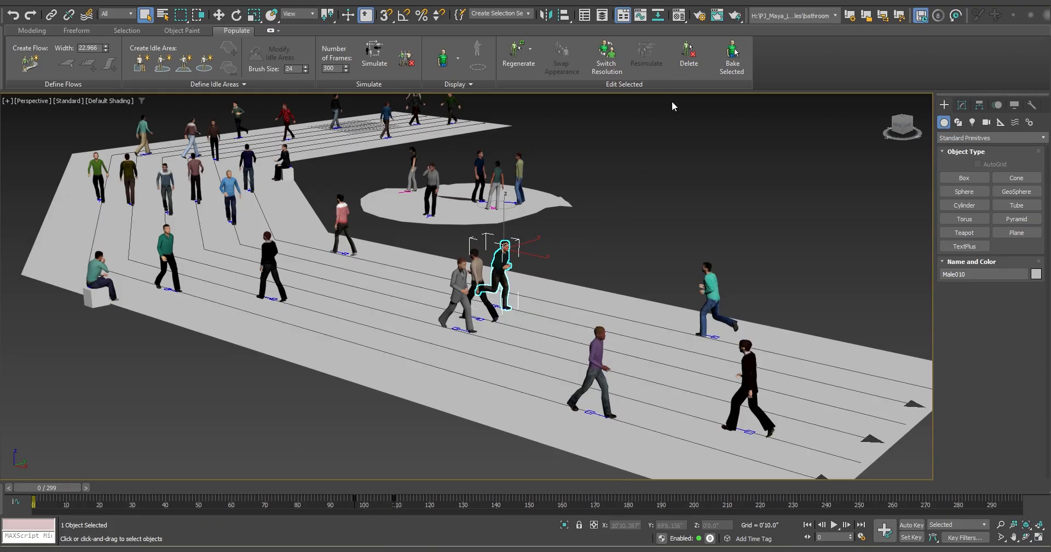
pyautogui.click(695, 58)
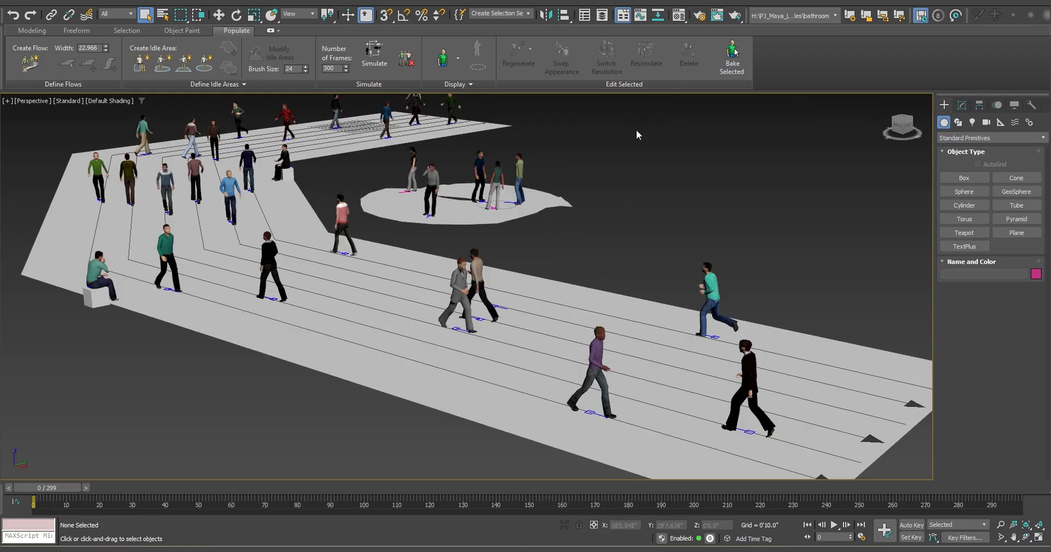
# Step: Delete all simulated people, and remove the flow, idle area and seats to empty the scene
pyautogui.click(405, 59)
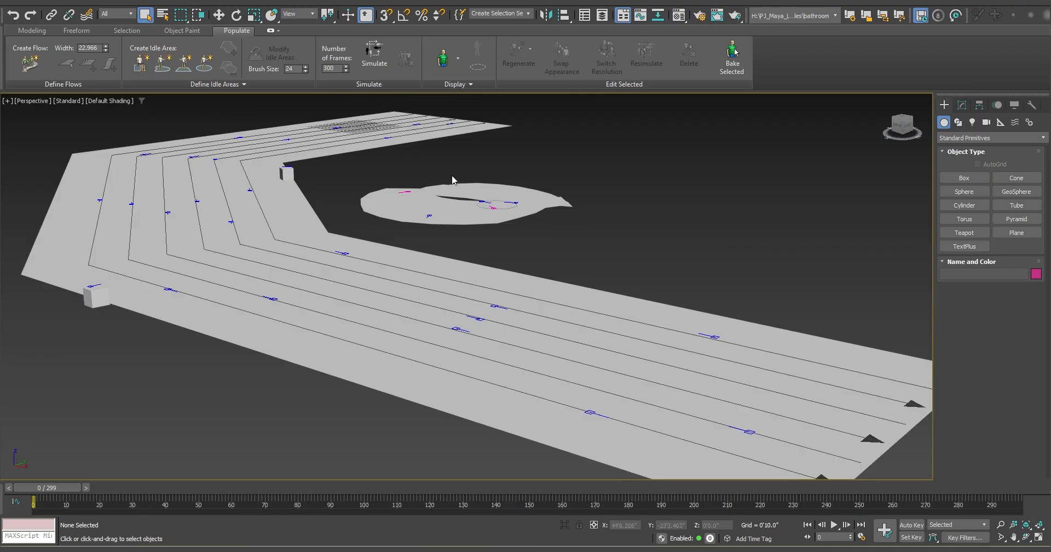
pyautogui.scroll(-5, 589, 208)
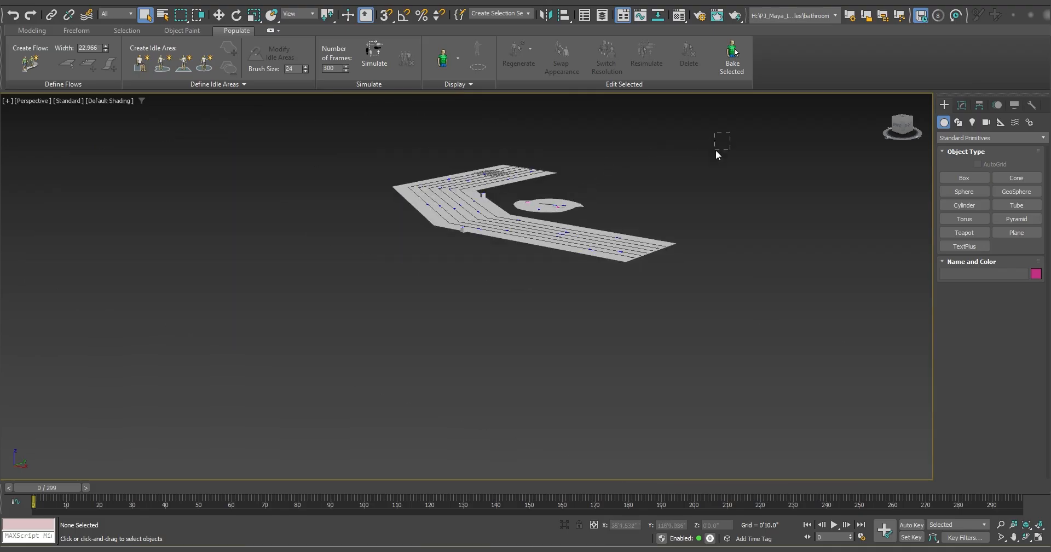
pyautogui.moveTo(385, 293); pyautogui.dragTo(370, 298)
pyautogui.press('Delete')
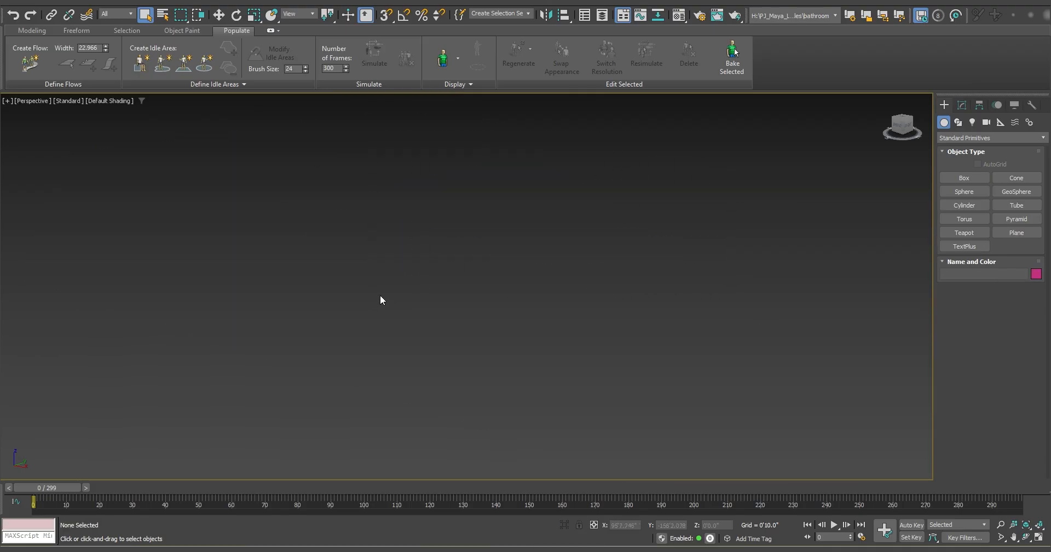